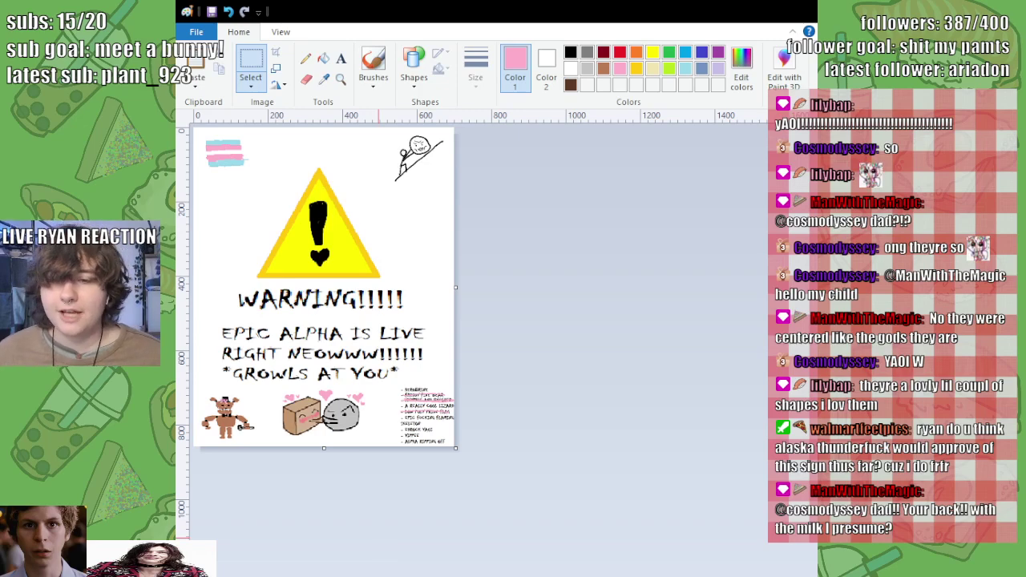
Step: Cross out the "EDROCK YAOI" entry in the sign's small to-do list with pink brush strokes
key("ctrl+Page_Up")
key("ctrl+Page_Up")
key("ctrl+Page_Up")
key("ctrl+Page_Up")
key("ctrl+Page_Up")
key("ctrl+Page_Up")
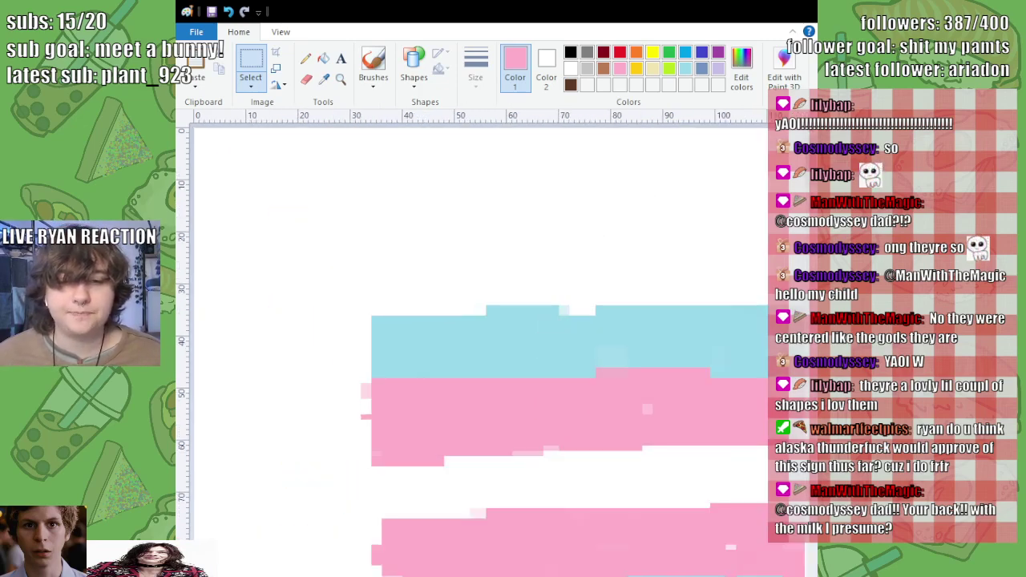
scroll(481, 329, "down", 20)
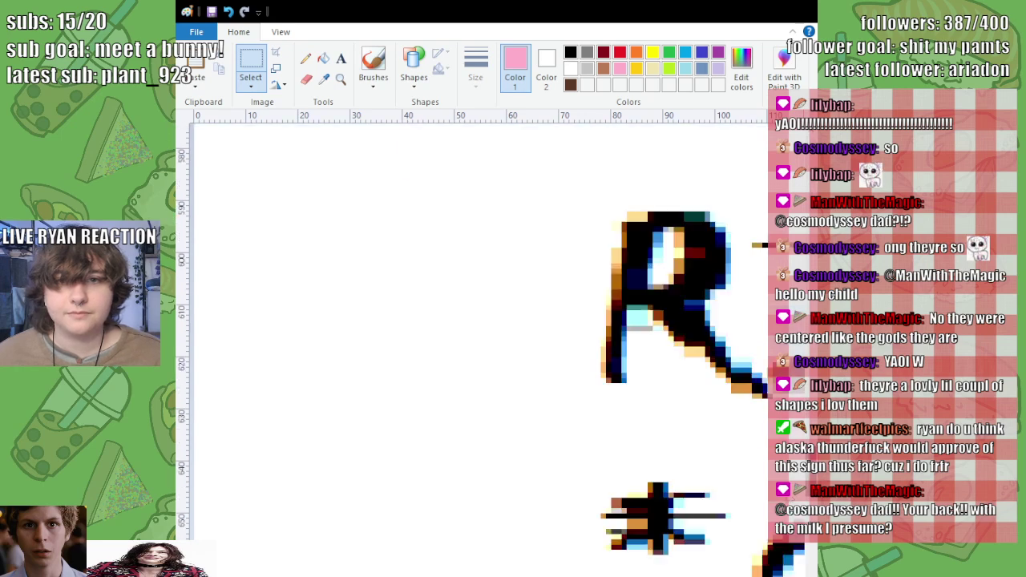
scroll(481, 328, "right", 15)
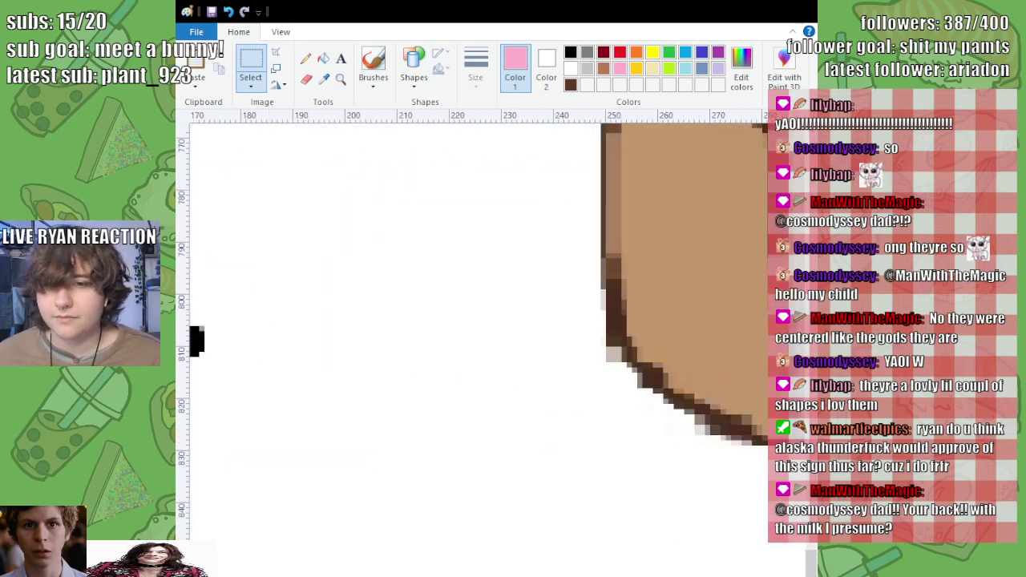
scroll(481, 329, "right", 3)
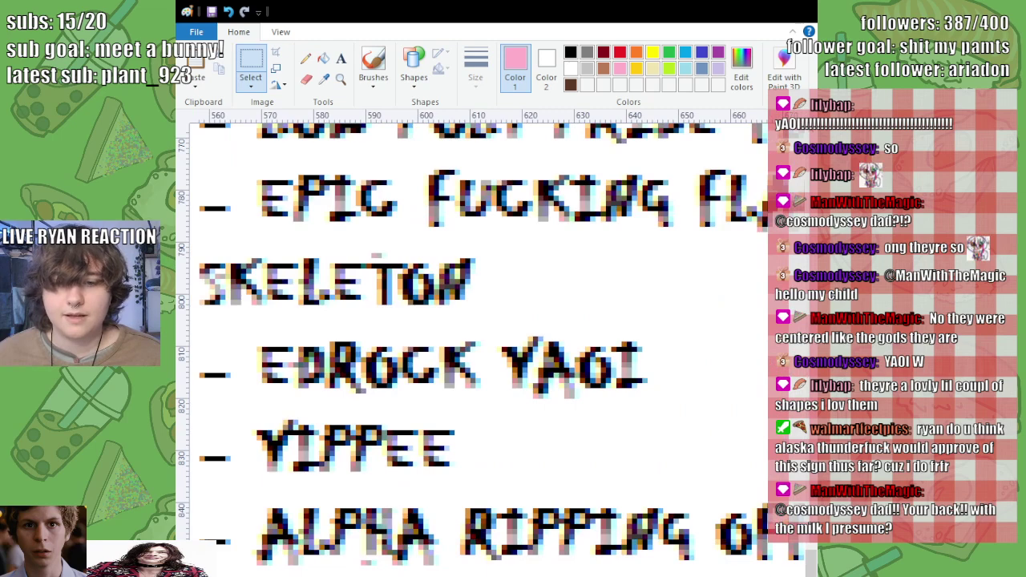
scroll(481, 329, "down", 1)
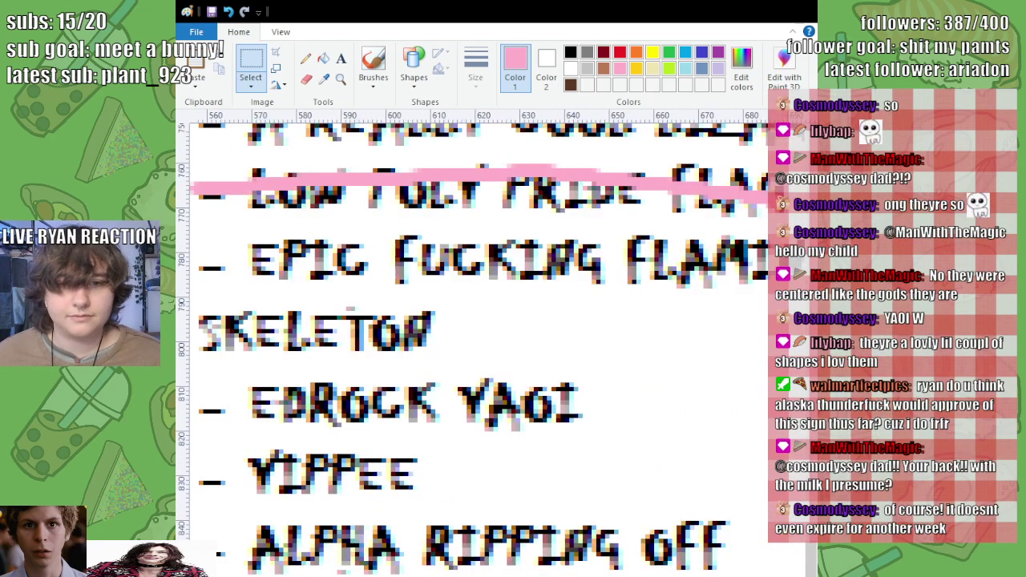
scroll(481, 328, "down", 1)
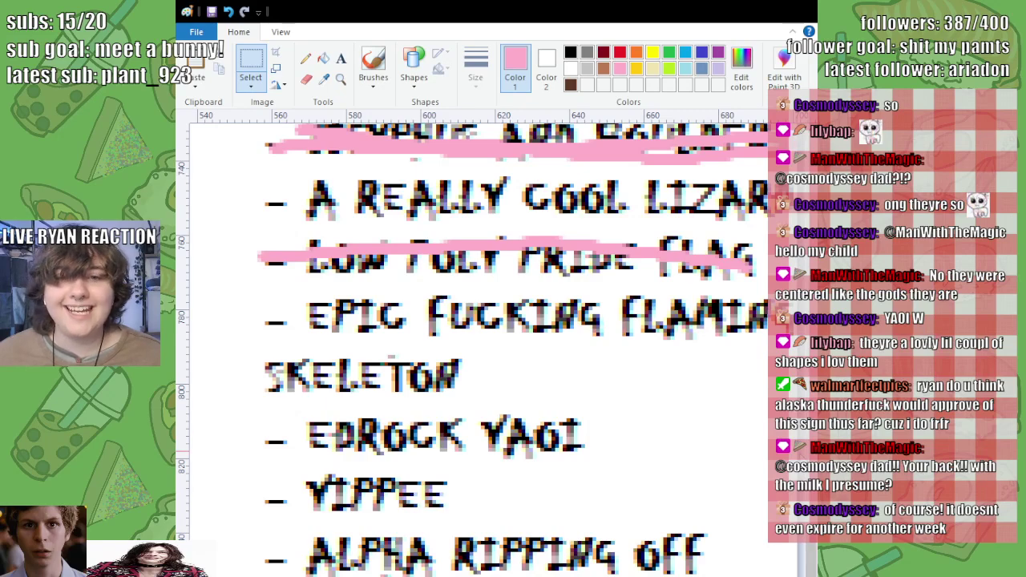
scroll(639, 448, "up", 5)
scroll(639, 448, "down", 5)
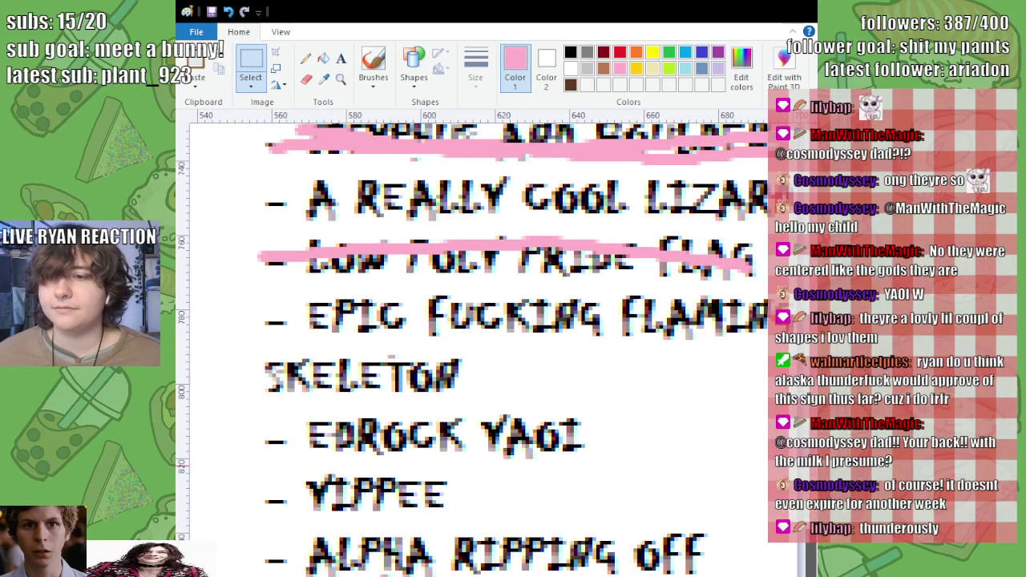
left_click(374, 65)
left_click_drag(249, 430, 639, 430)
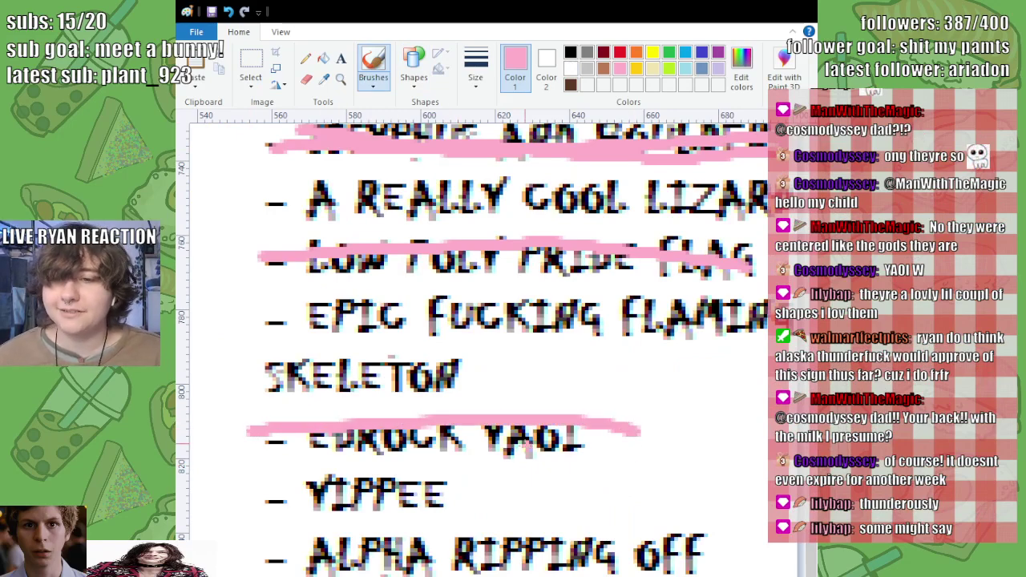
left_click_drag(394, 437, 244, 438)
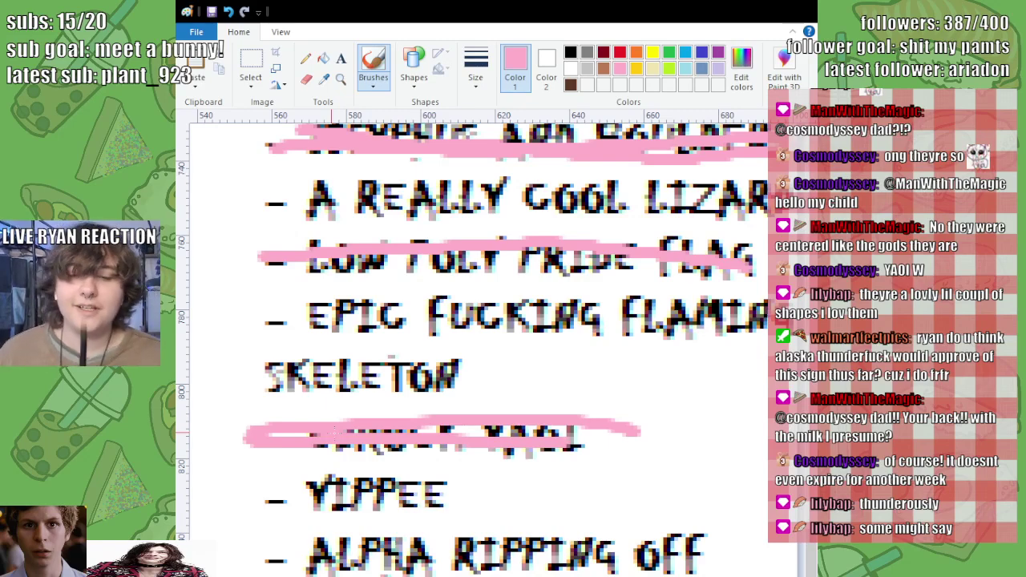
Step: Look over the remaining entries in the to-do list and set the brush colour to green
scroll(473, 345, "up", 5)
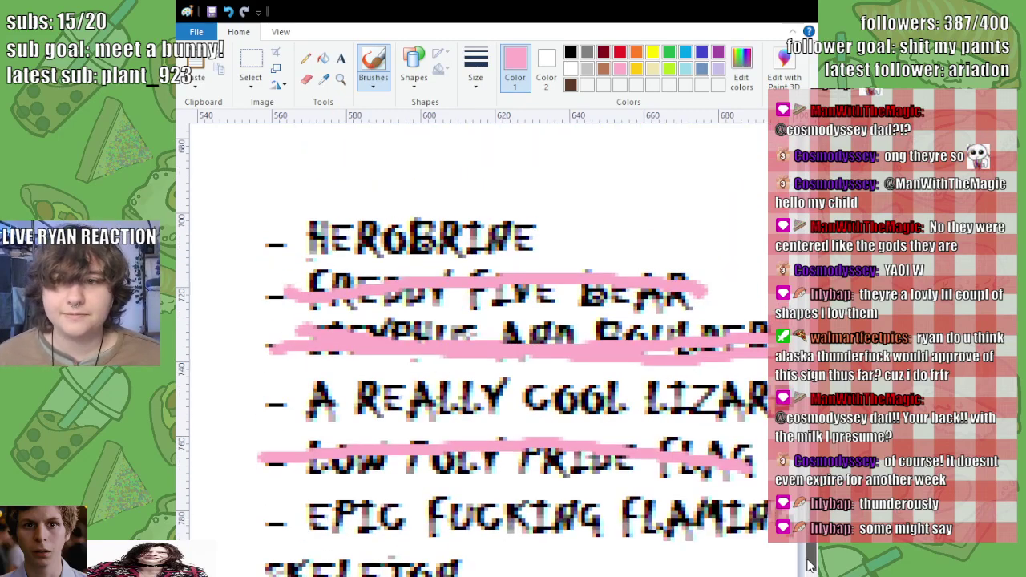
scroll(473, 345, "down", 2)
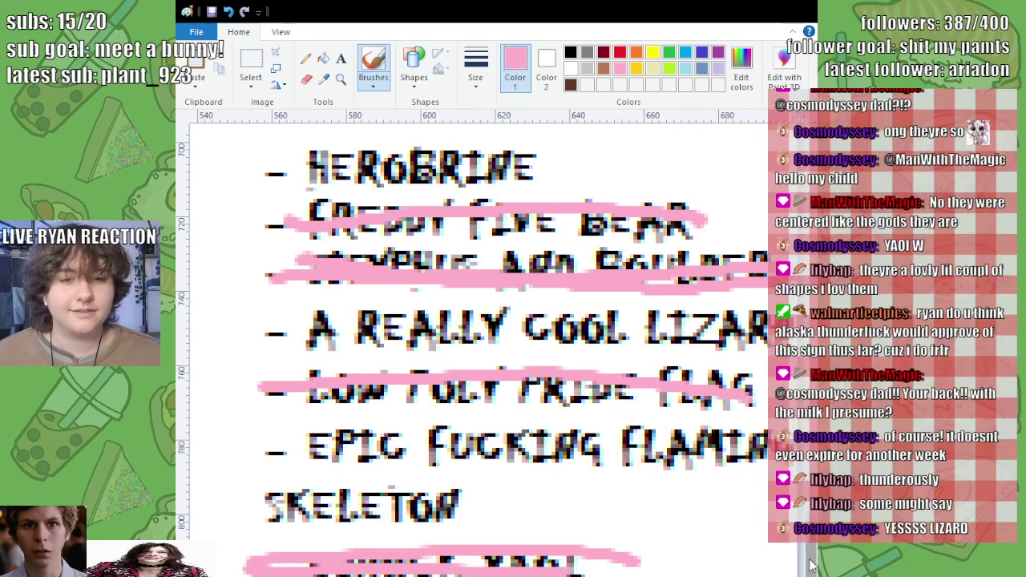
mouse_move(810, 565)
left_mouse_down()
mouse_move(809, 200)
mouse_move(809, 329)
left_mouse_up()
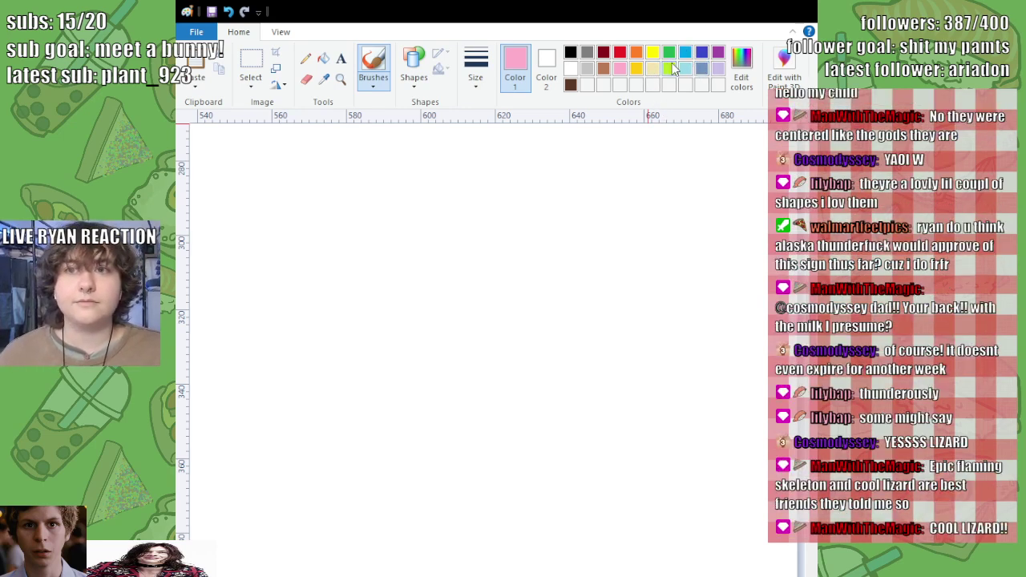
left_click(669, 68)
left_click(668, 55)
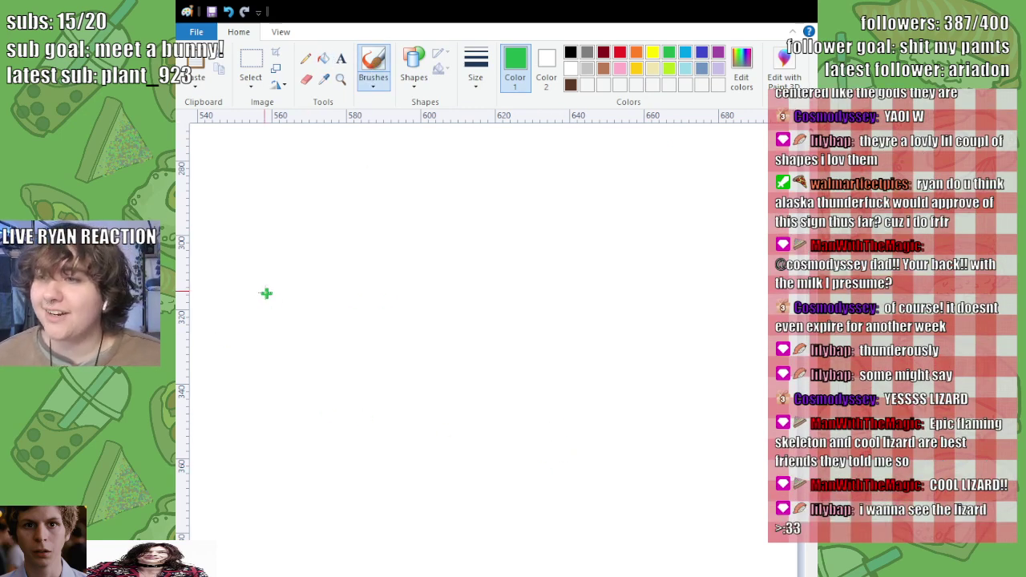
mouse_move(254, 307)
left_mouse_down()
mouse_move(395, 326)
mouse_move(619, 285)
mouse_move(701, 284)
mouse_move(794, 320)
left_mouse_up()
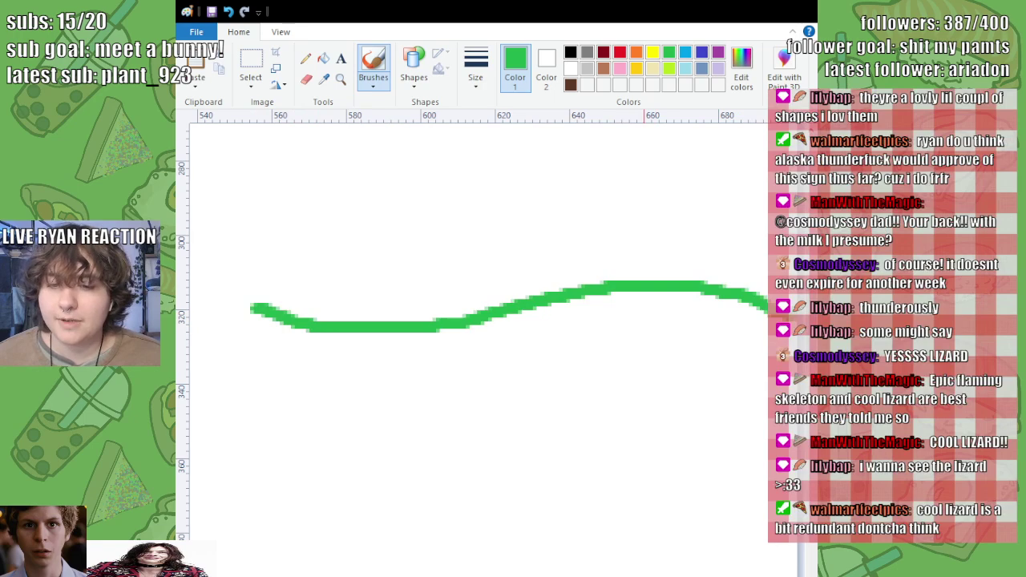
key("ctrl+minus")
key("ctrl+minus")
key("ctrl+minus")
key("ctrl+minus")
key("ctrl+minus")
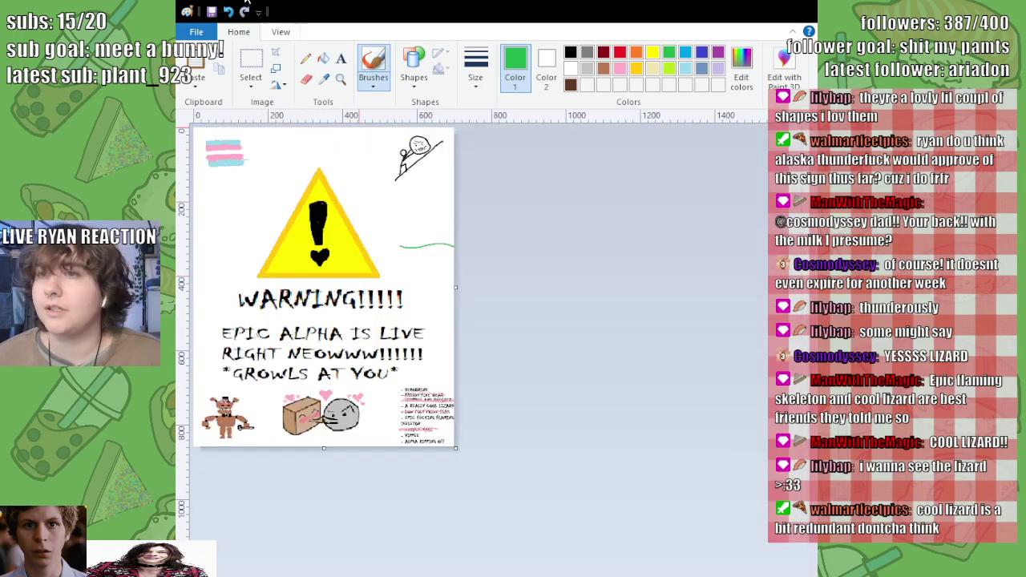
left_click(228, 11)
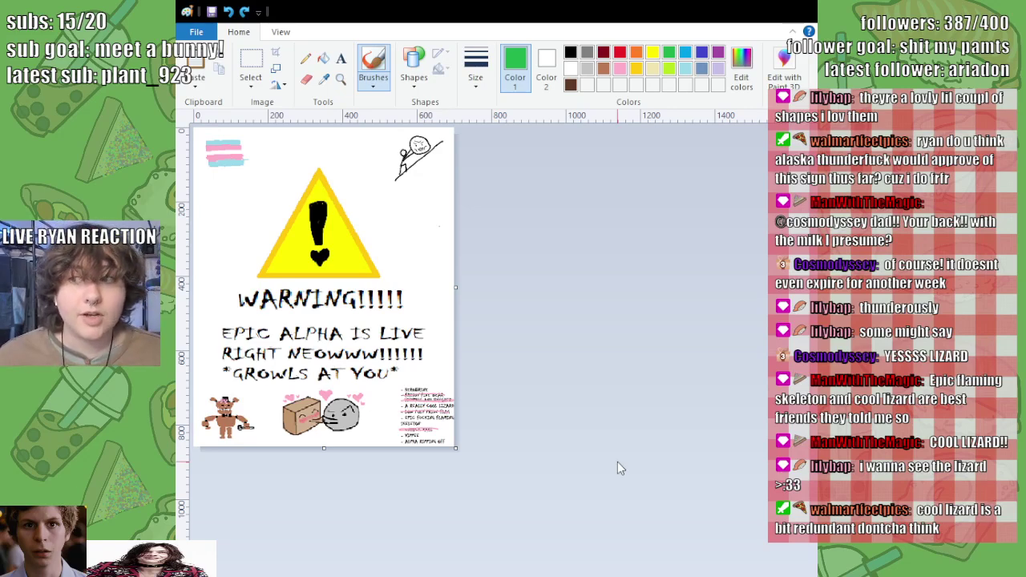
Step: Paint a green lizard outline with a curled tail, open mouth and legs in the blank area below the striped flag
key("ctrl+plus")
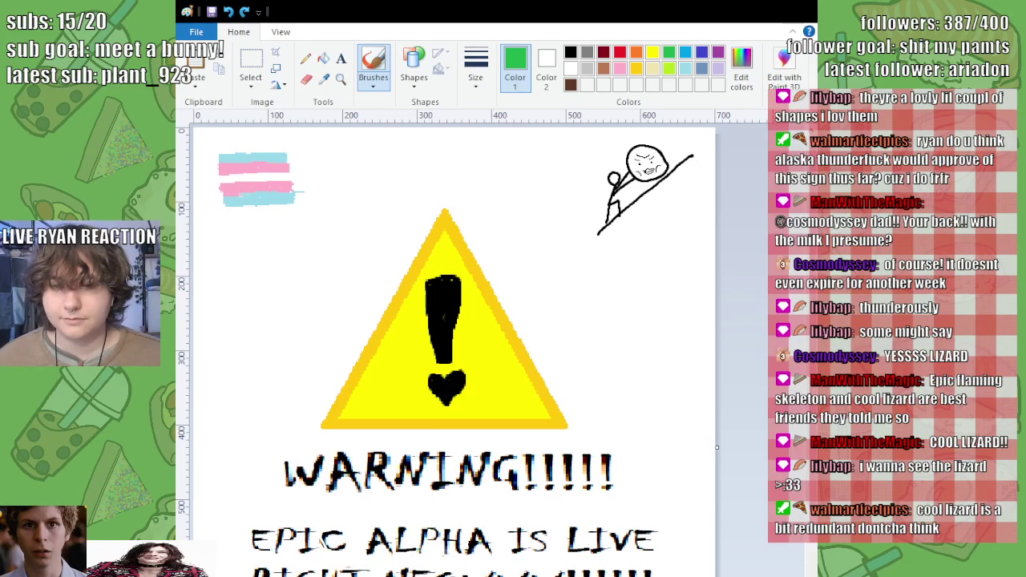
key("ctrl+plus")
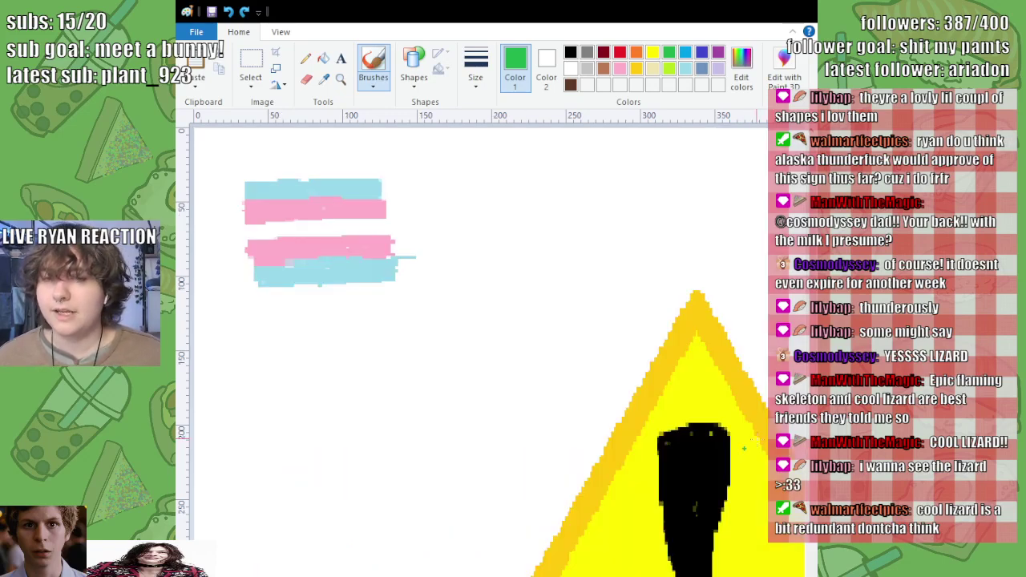
scroll(278, 305, "down", 3)
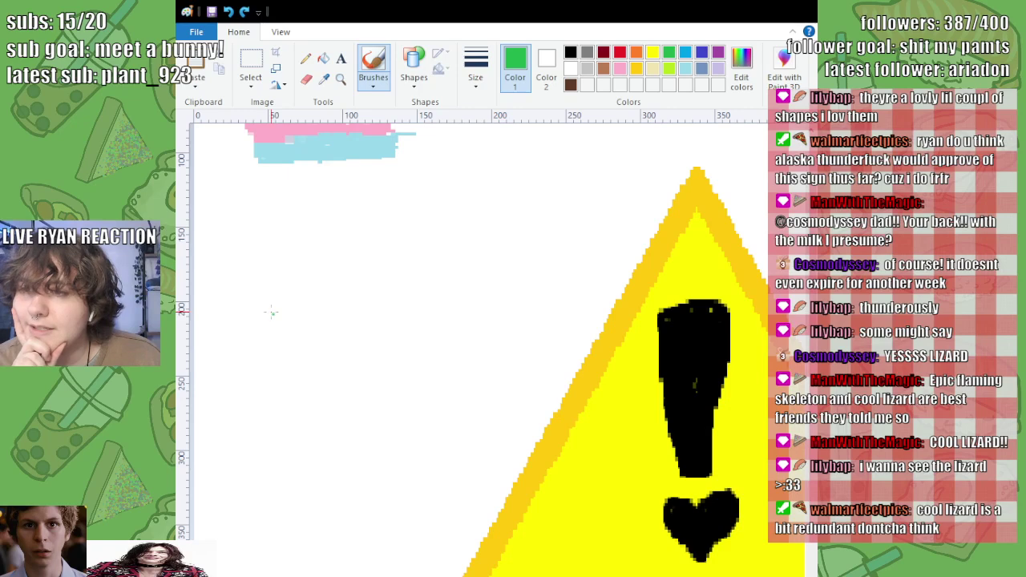
mouse_move(271, 312)
left_mouse_down()
mouse_move(295, 302)
mouse_move(277, 292)
mouse_move(252, 298)
mouse_move(245, 321)
mouse_move(259, 343)
mouse_move(288, 348)
mouse_move(326, 315)
mouse_move(358, 342)
mouse_move(383, 320)
mouse_move(423, 341)
mouse_move(395, 348)
mouse_move(423, 357)
mouse_move(376, 368)
left_mouse_up()
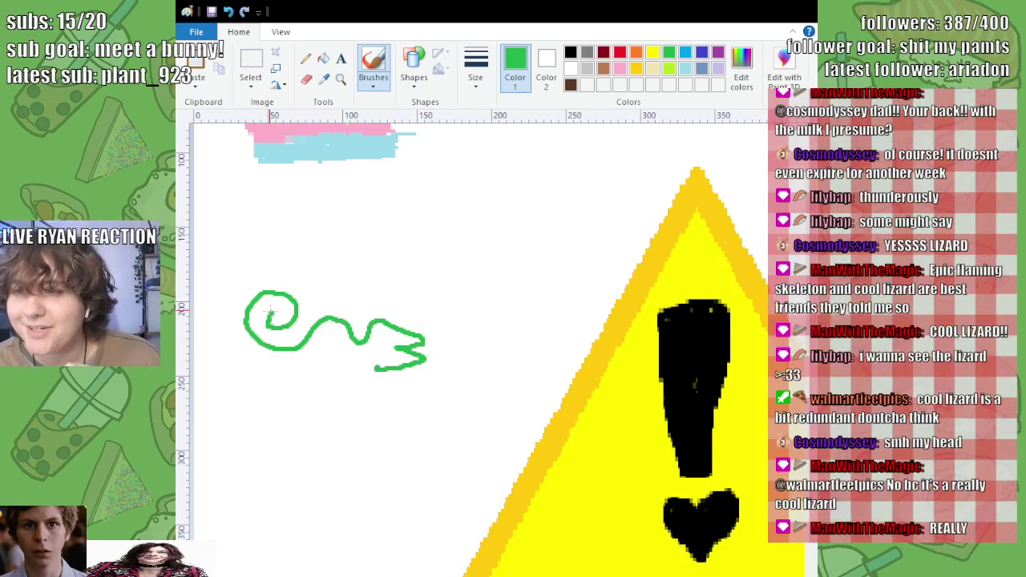
mouse_move(270, 311)
left_mouse_down()
mouse_move(291, 332)
mouse_move(299, 311)
mouse_move(268, 285)
mouse_move(238, 308)
mouse_move(245, 330)
mouse_move(279, 356)
mouse_move(252, 343)
mouse_move(239, 297)
mouse_move(237, 320)
mouse_move(252, 346)
mouse_move(311, 369)
left_mouse_up()
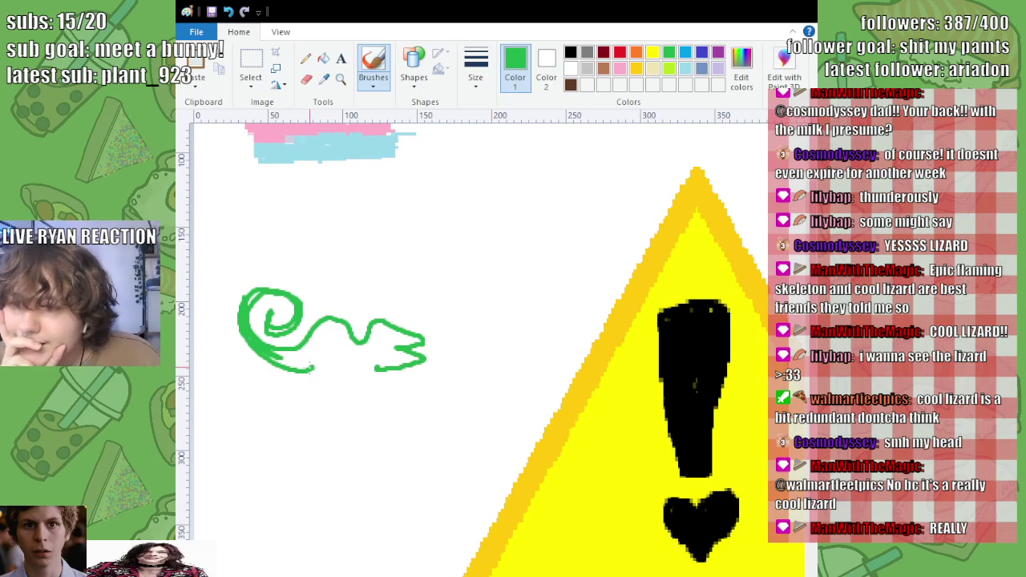
mouse_move(312, 370)
left_mouse_down()
mouse_move(324, 404)
mouse_move(330, 393)
mouse_move(339, 407)
mouse_move(331, 366)
mouse_move(334, 392)
mouse_move(330, 372)
mouse_move(323, 385)
mouse_move(382, 367)
mouse_move(371, 410)
mouse_move(365, 393)
mouse_move(359, 408)
mouse_move(351, 396)
mouse_move(358, 367)
mouse_move(371, 393)
left_mouse_up()
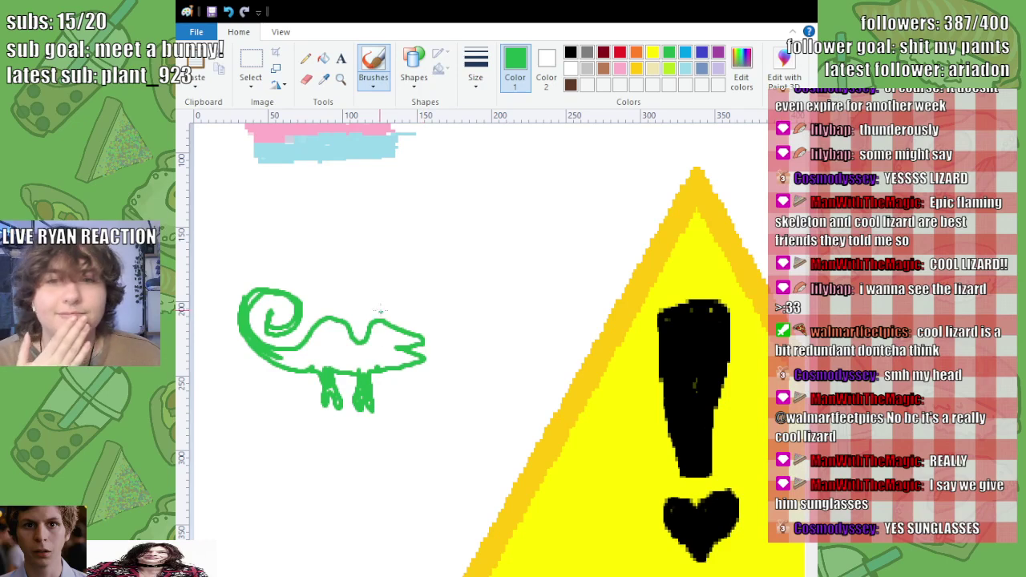
mouse_move(382, 327)
left_mouse_down()
mouse_move(393, 335)
mouse_move(374, 328)
left_mouse_up()
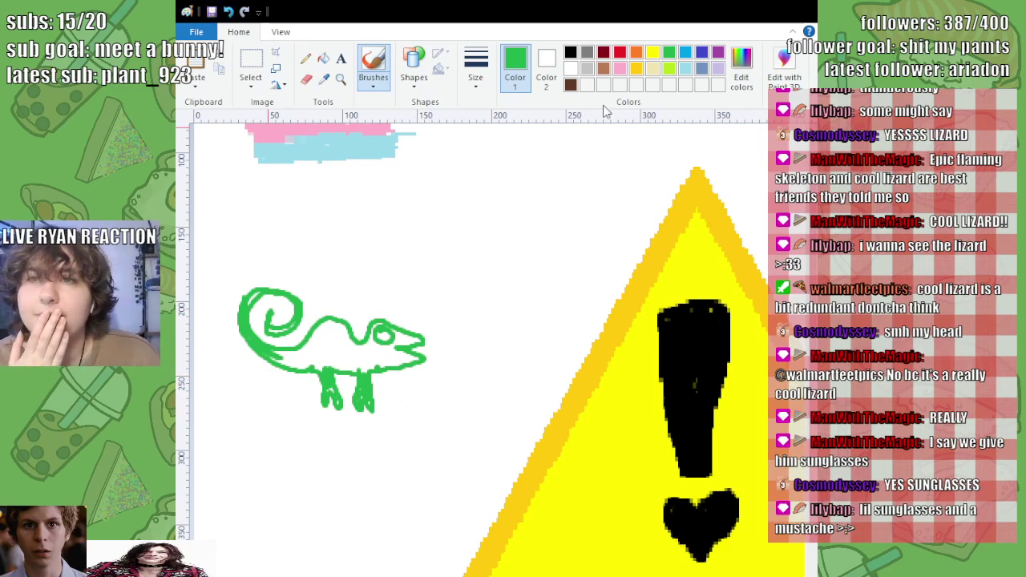
left_click(570, 52)
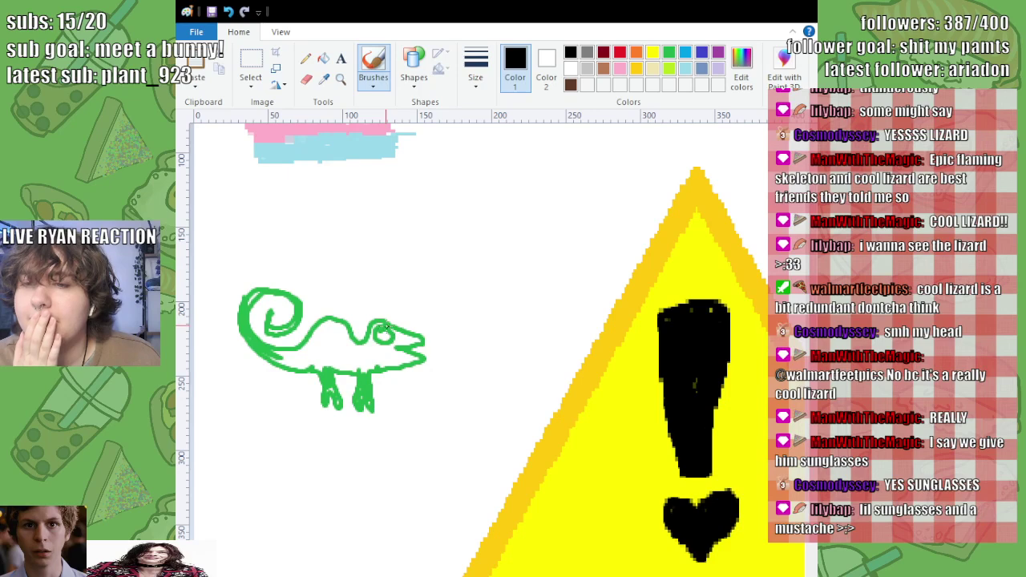
mouse_move(384, 325)
left_mouse_down()
mouse_move(390, 338)
mouse_move(391, 327)
left_mouse_up()
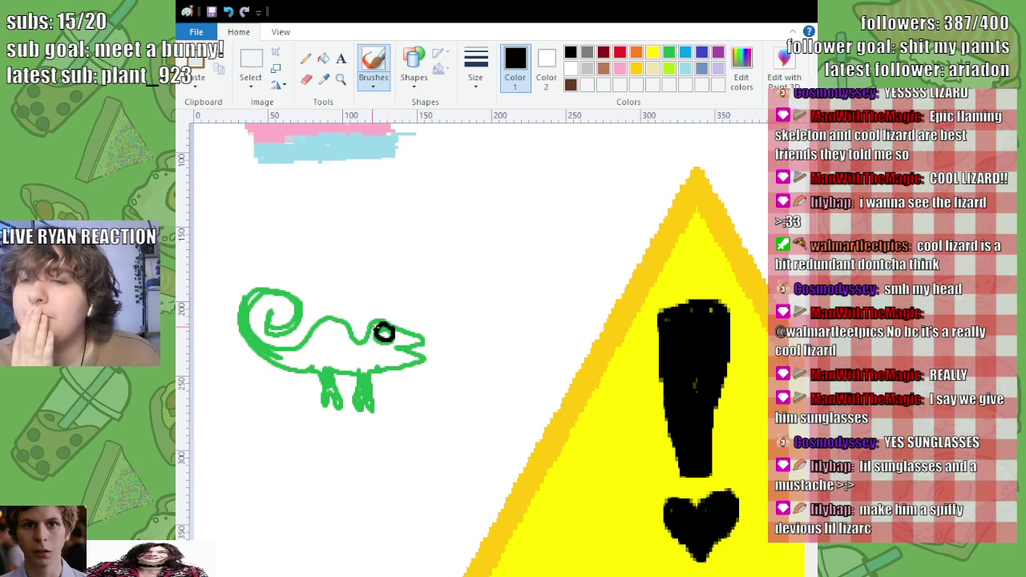
mouse_move(382, 322)
left_mouse_down()
mouse_move(380, 344)
mouse_move(392, 336)
left_mouse_up()
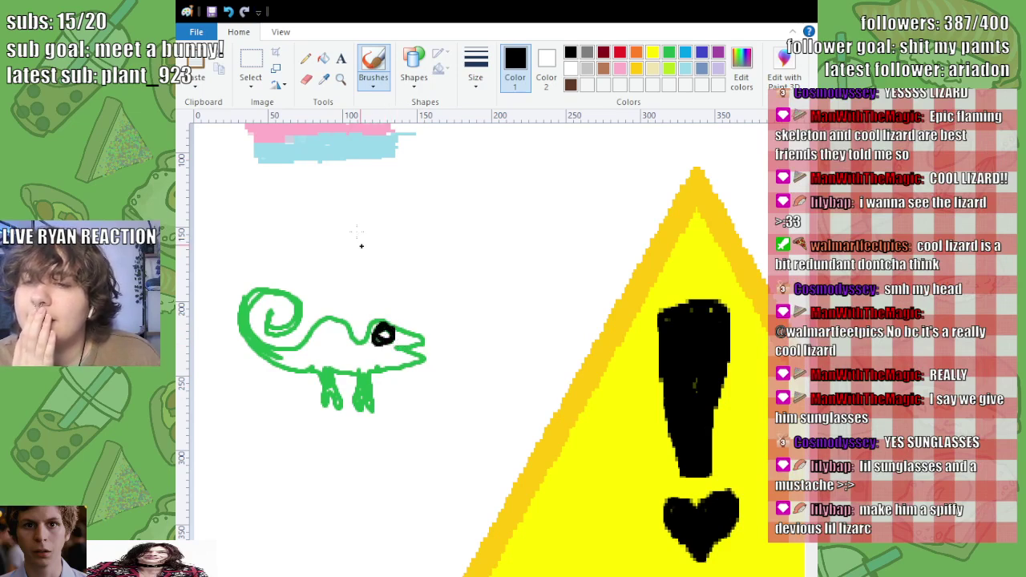
left_click(229, 13)
left_click(229, 13)
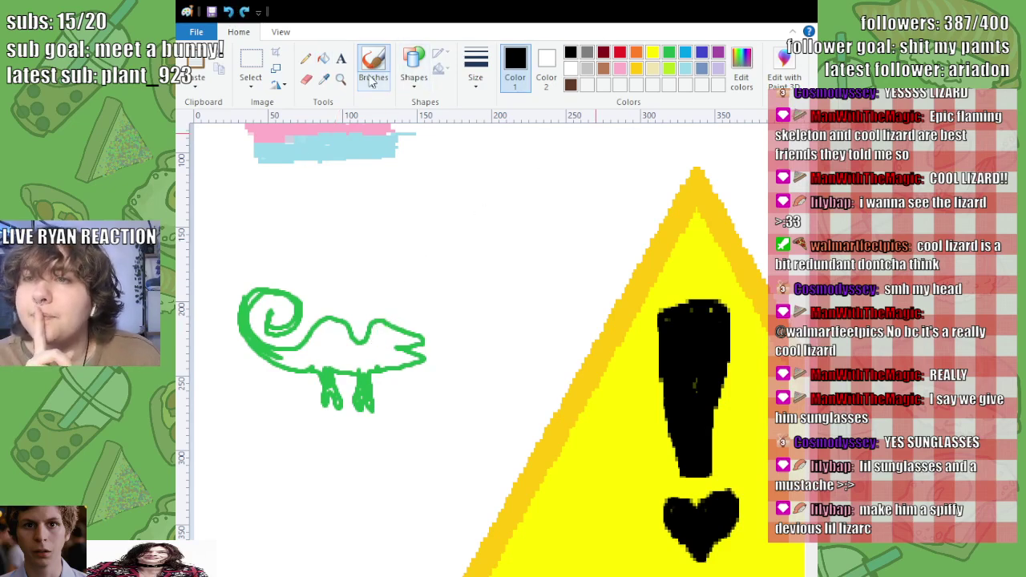
Step: Fill the inside of the lizard's body with green
left_click(325, 59)
left_click(669, 53)
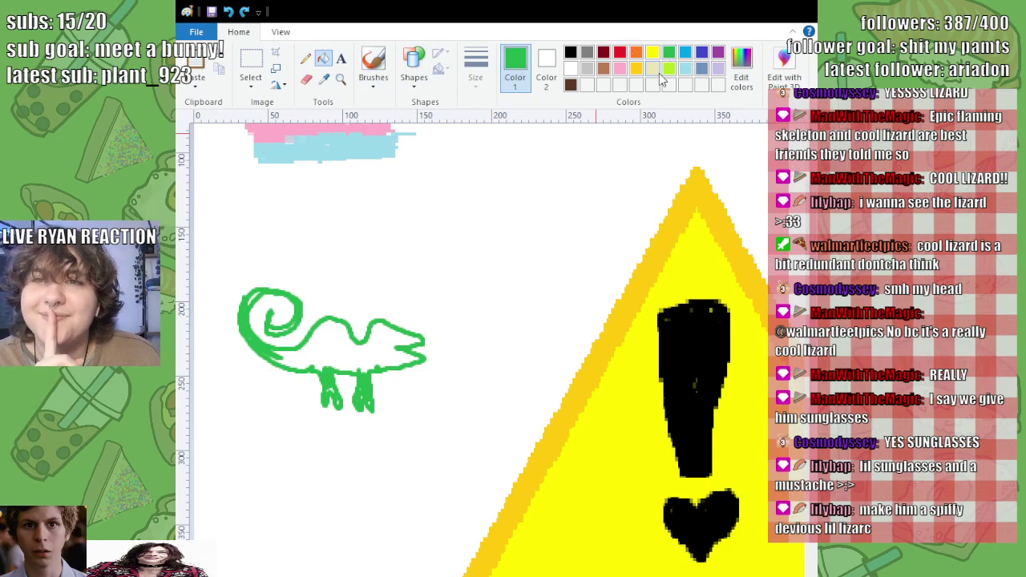
left_click(335, 341)
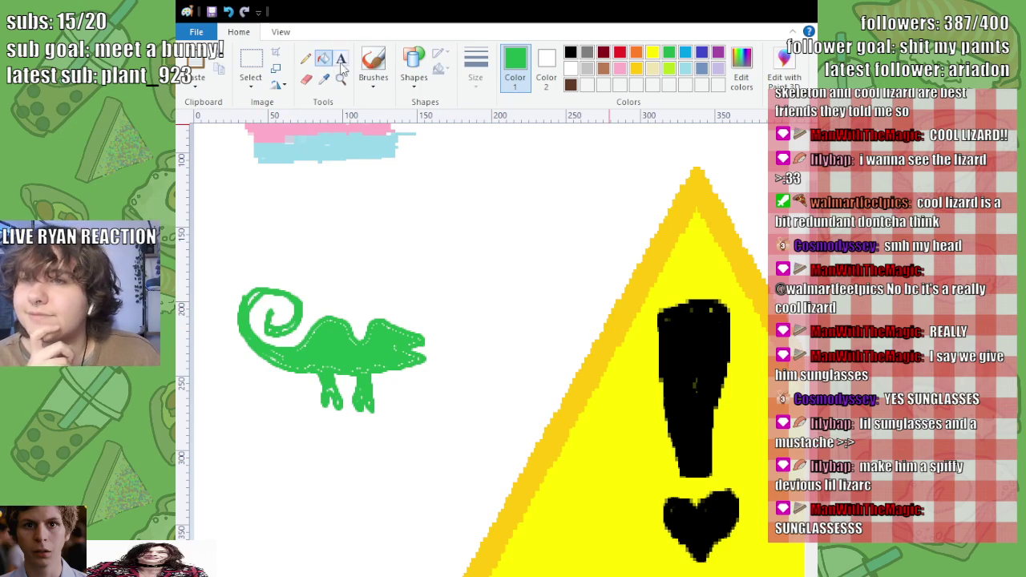
Step: Paint black sunglasses with a temple arm on the lizard's head
left_click(373, 63)
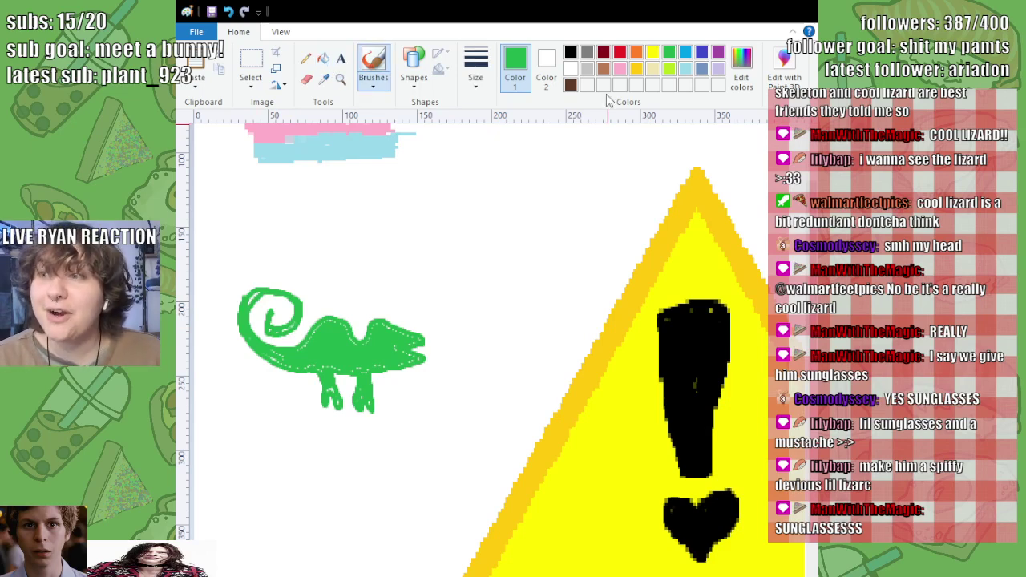
left_click(570, 53)
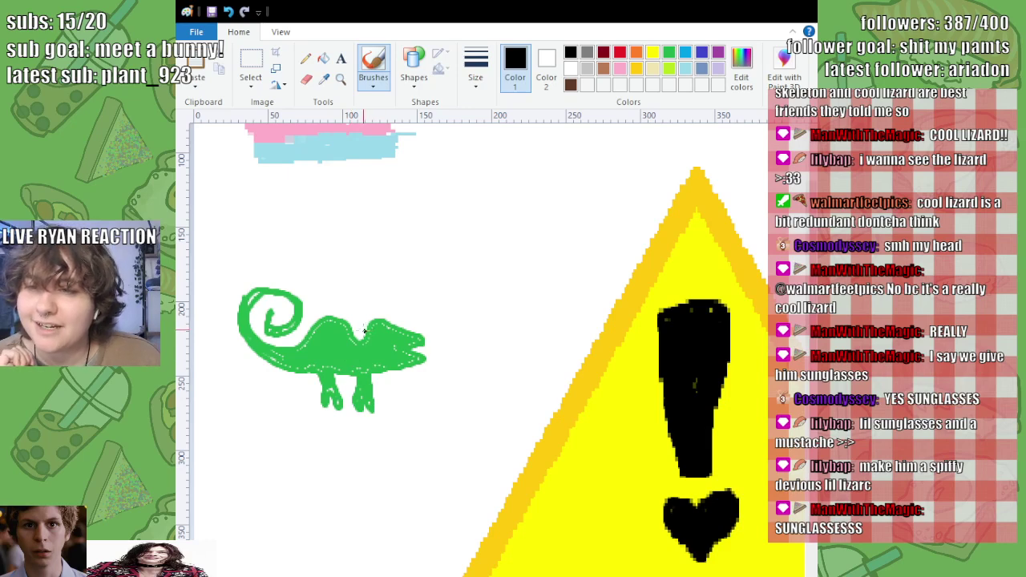
mouse_move(365, 332)
left_mouse_down()
mouse_move(409, 322)
mouse_move(405, 335)
mouse_move(380, 327)
left_mouse_up()
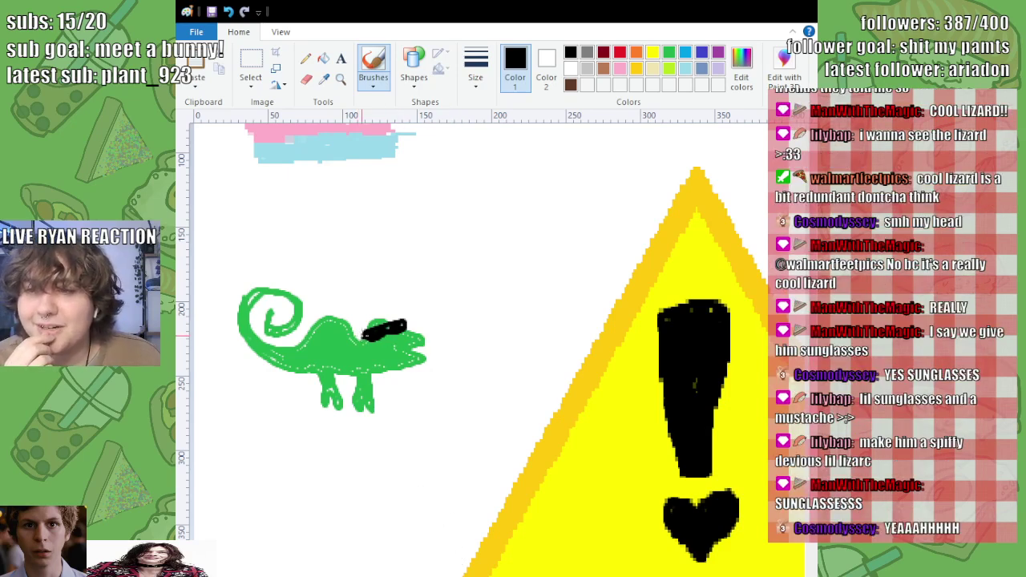
left_click_drag(363, 333, 356, 336)
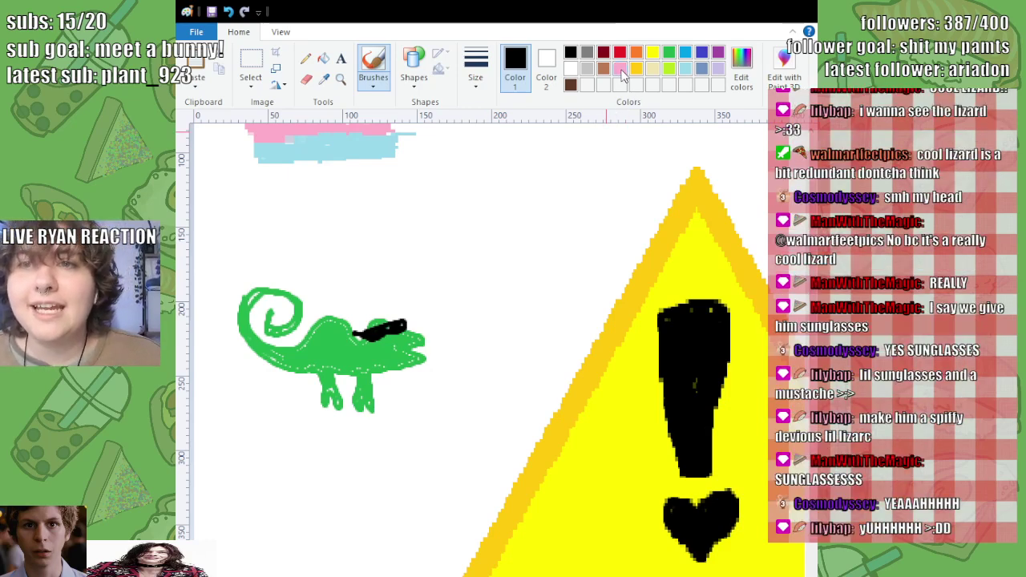
Step: Paint a pink tongue with a looped tip sticking out of the lizard's mouth
left_click(620, 69)
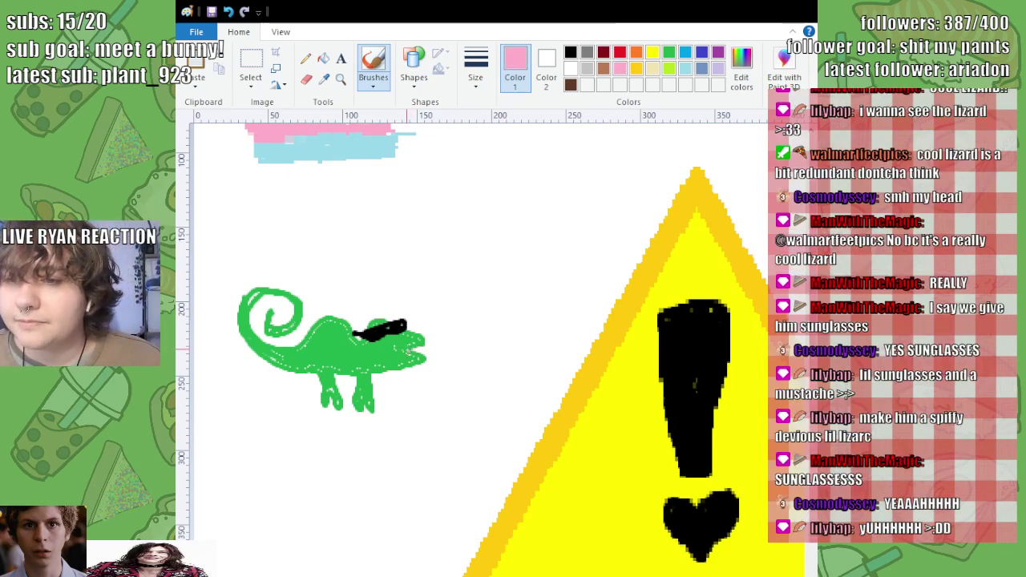
mouse_move(407, 350)
left_mouse_down()
mouse_move(477, 347)
mouse_move(453, 343)
mouse_move(462, 351)
left_mouse_up()
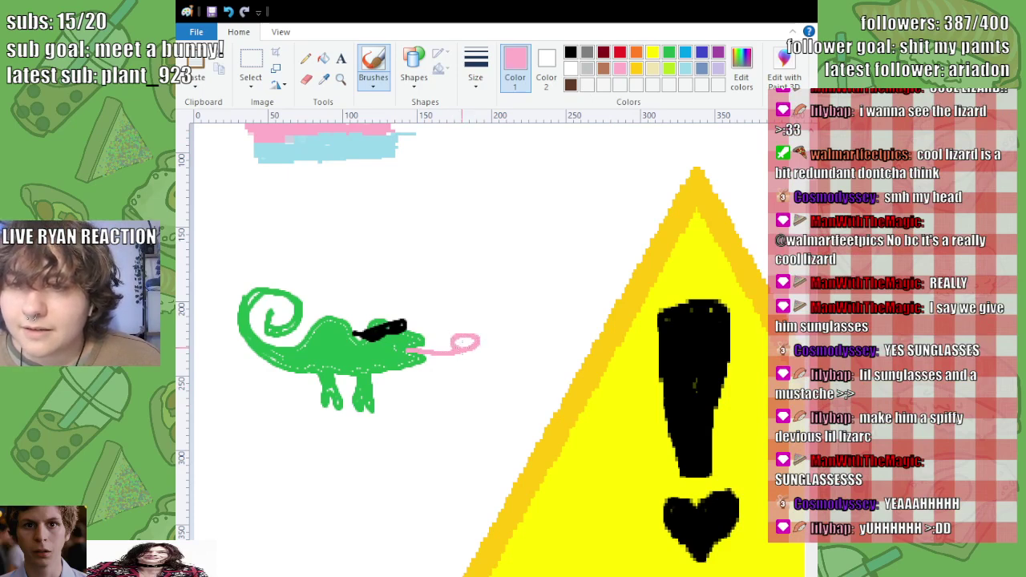
Step: Paint a solid light gray joint, tapering downward, through the loop of the lizard's tongue
left_click(587, 69)
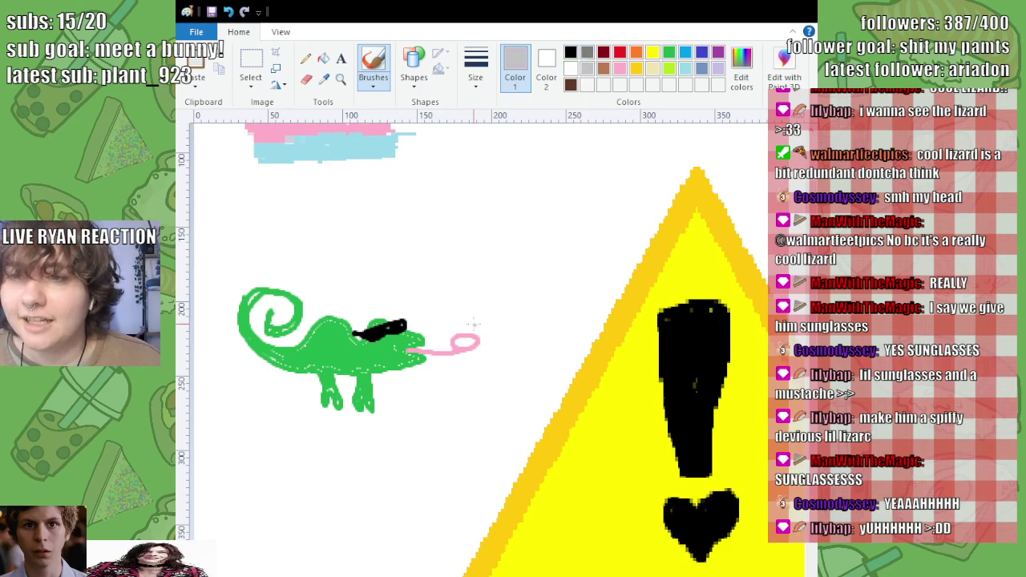
mouse_move(460, 332)
left_mouse_down()
mouse_move(458, 311)
mouse_move(465, 370)
left_mouse_up()
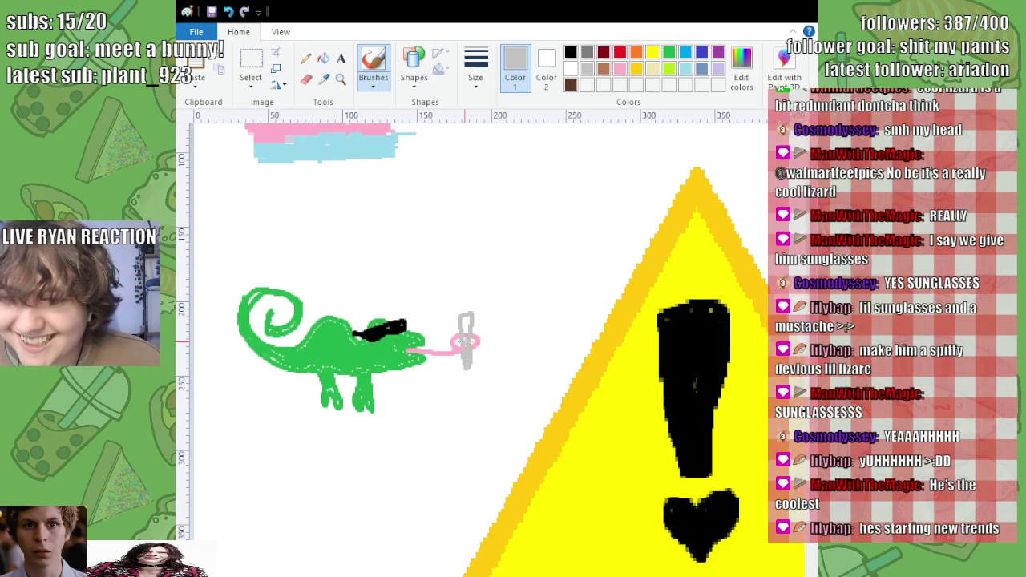
left_click_drag(467, 332, 463, 319)
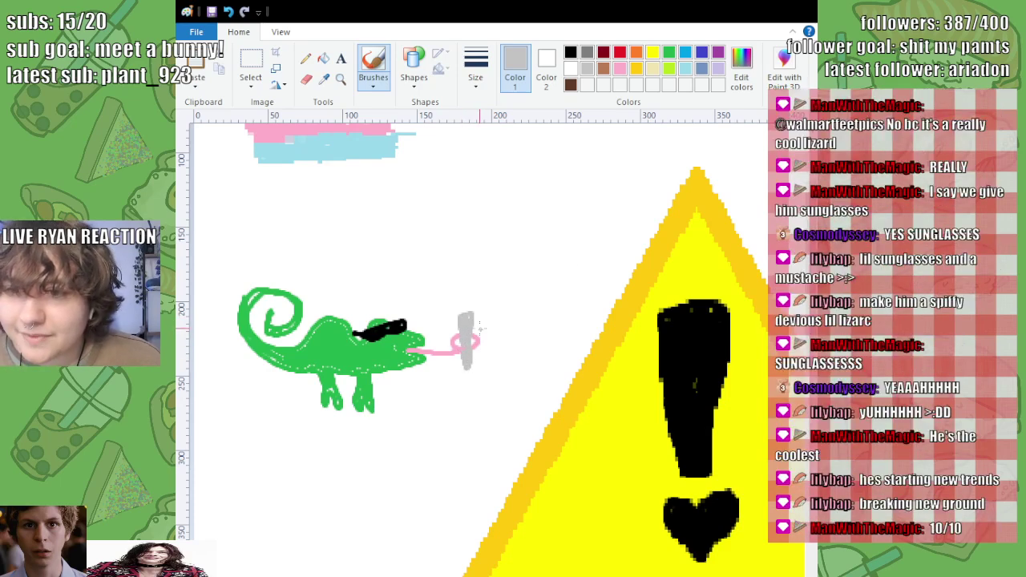
Step: Paint an orange and yellow burning tip on the upper end of the gray joint
left_click(636, 53)
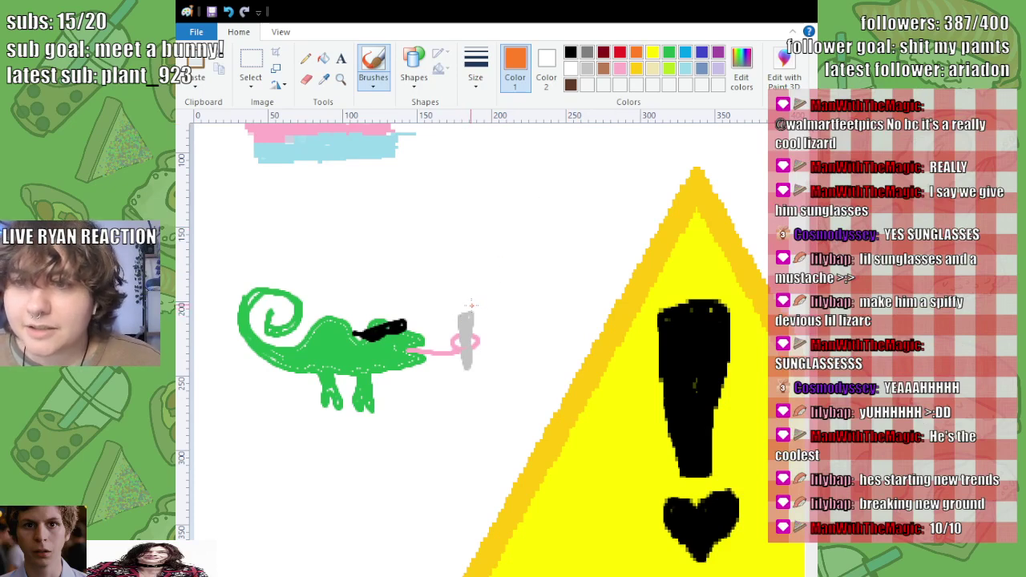
left_click_drag(464, 311, 468, 313)
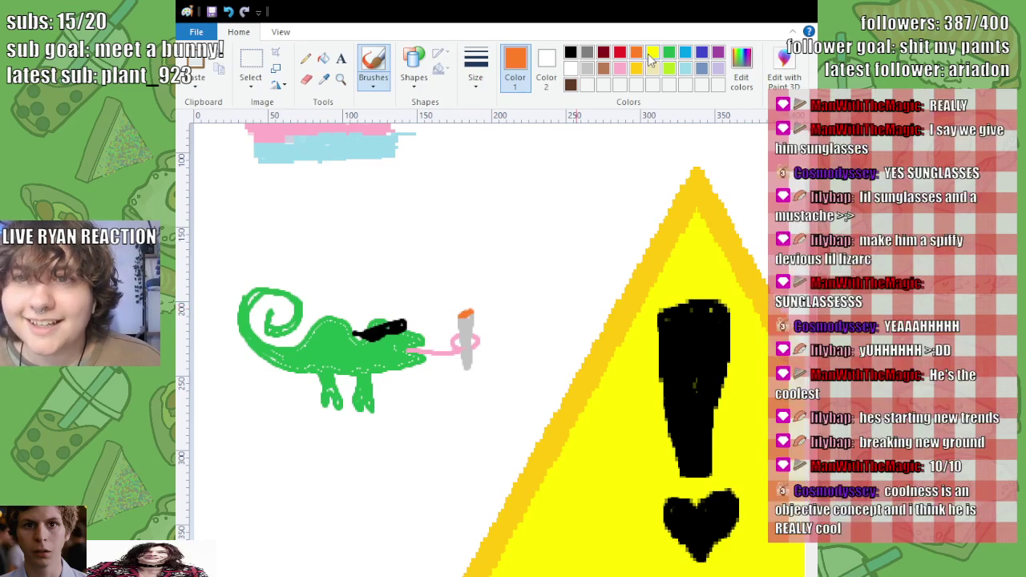
left_click(652, 53)
left_click_drag(462, 312, 457, 319)
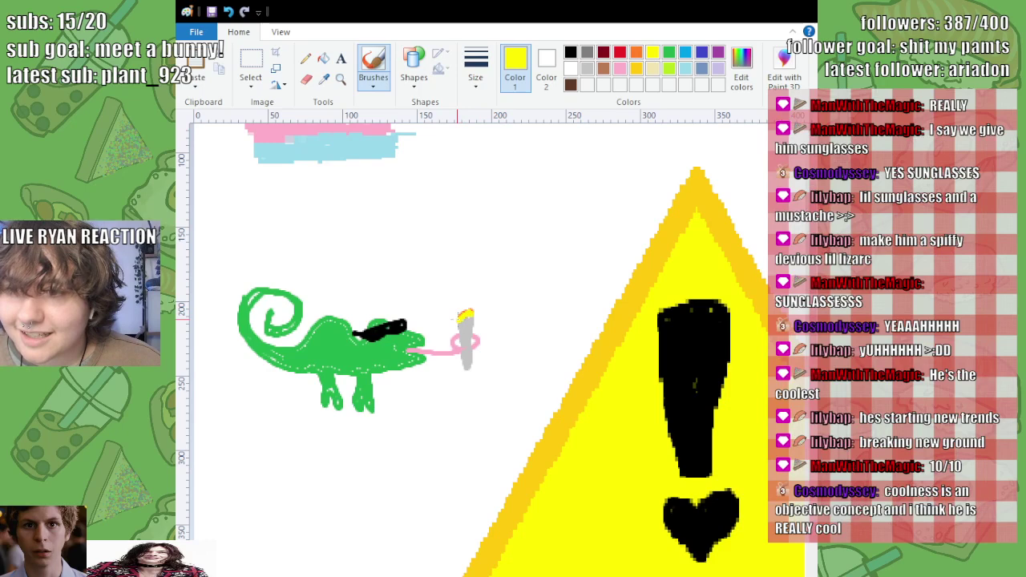
left_click(229, 12)
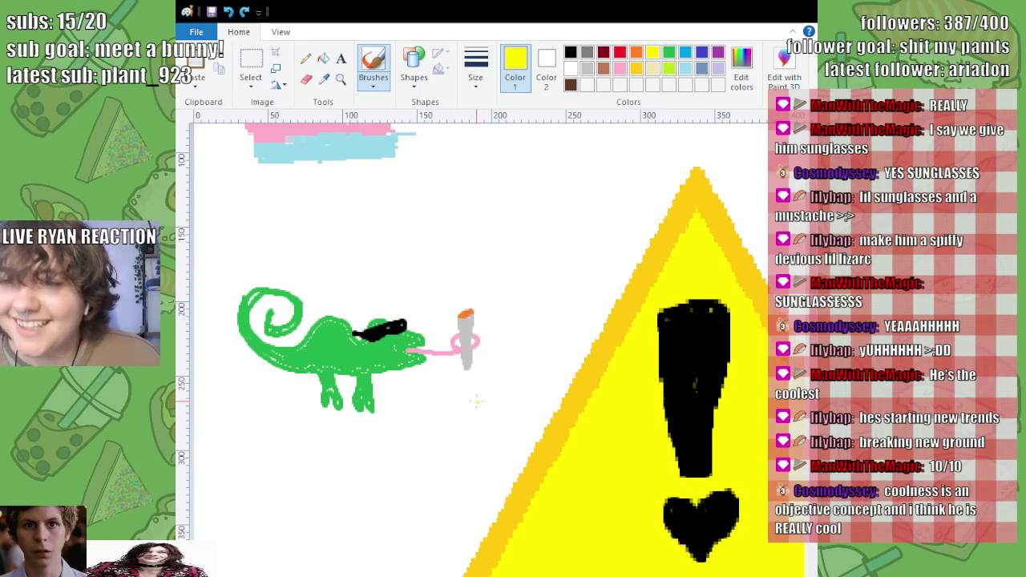
key("ctrl+y")
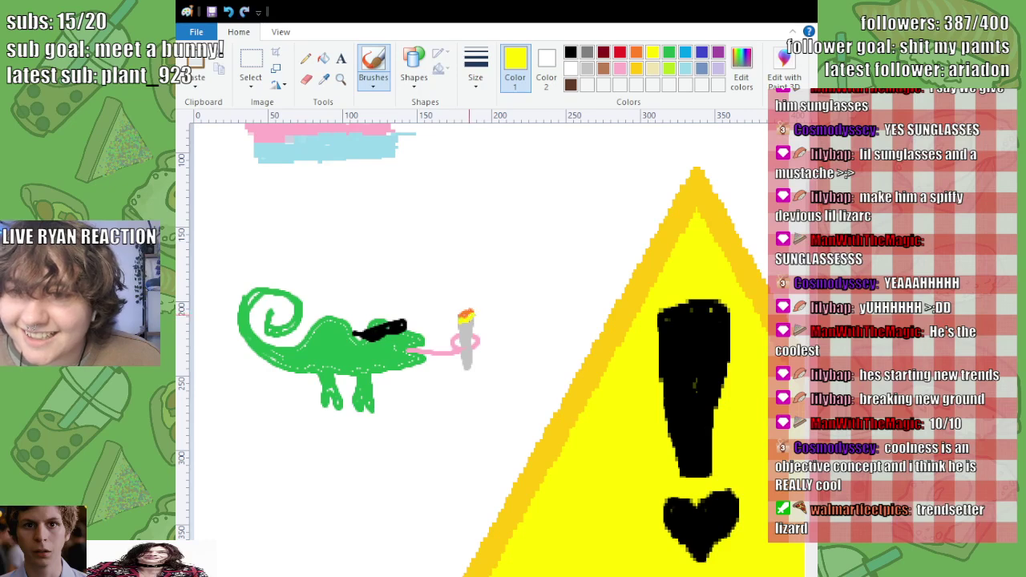
left_click(586, 69)
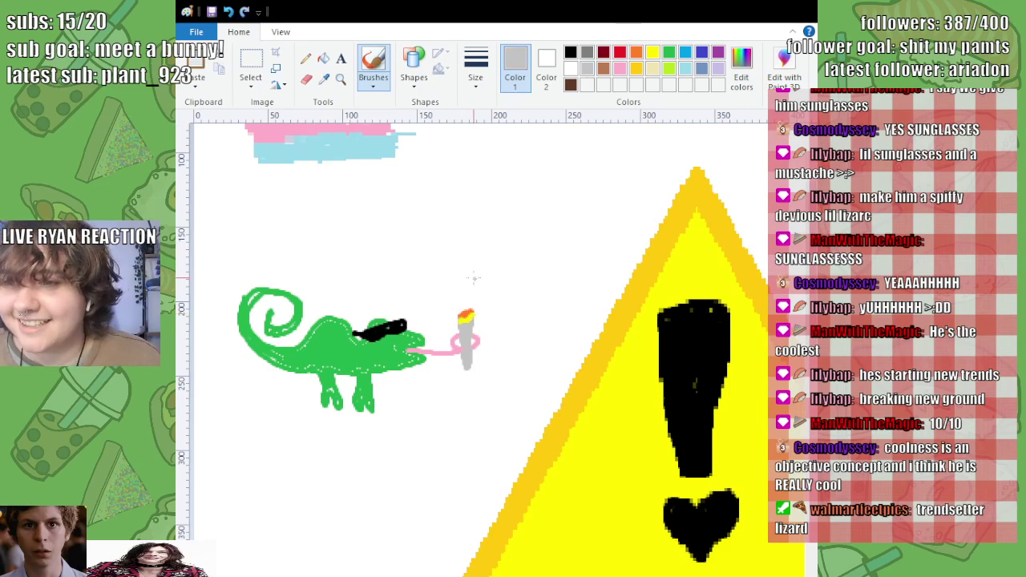
left_click_drag(466, 297, 487, 250)
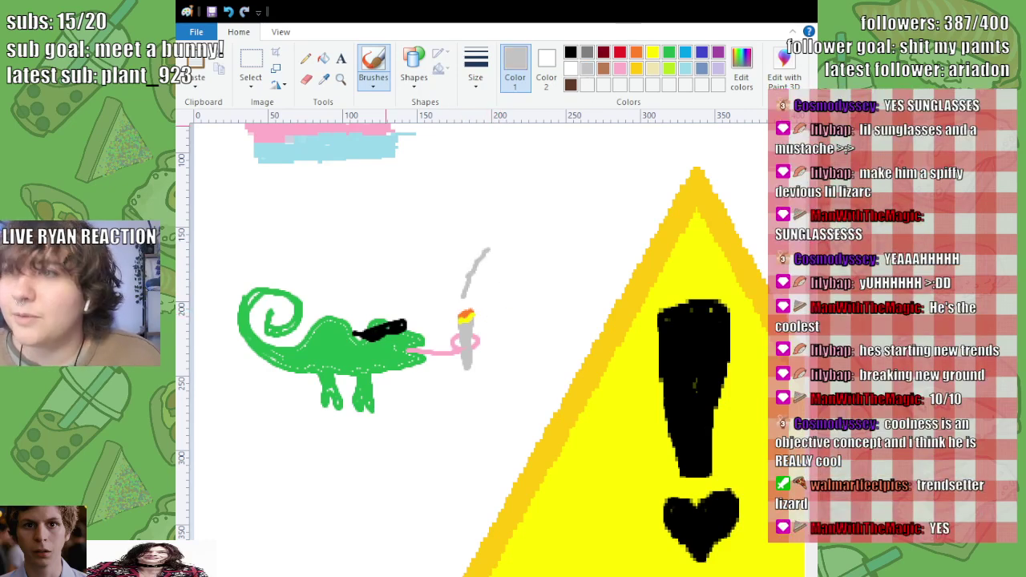
left_click(228, 11)
Step: Paint dark gray smoke wisps above the burning tip and thicken the lizard's tongue with pink
left_click(586, 52)
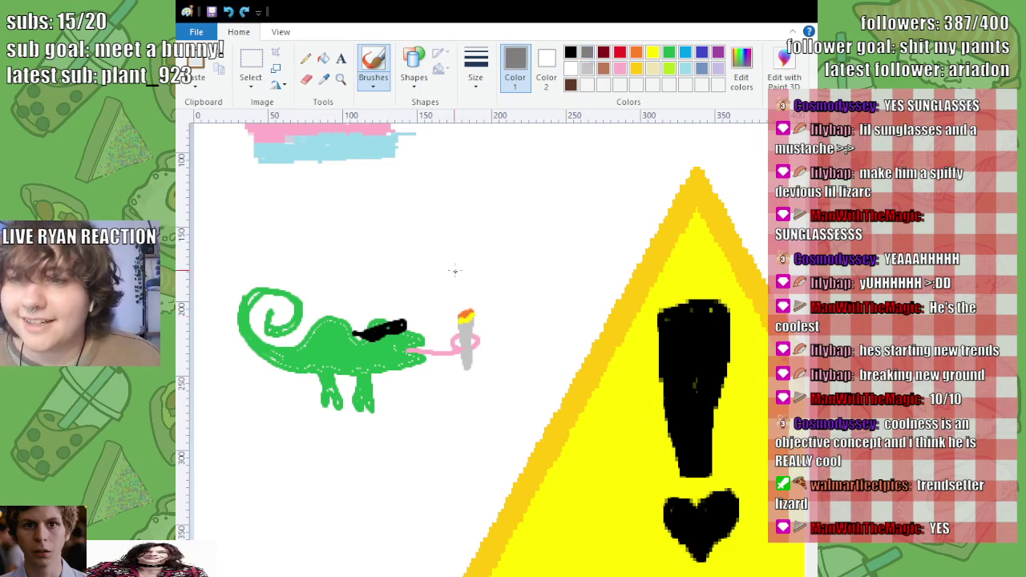
mouse_move(466, 295)
left_mouse_down()
mouse_move(464, 252)
mouse_move(472, 301)
mouse_move(485, 250)
left_mouse_up()
left_click(620, 69)
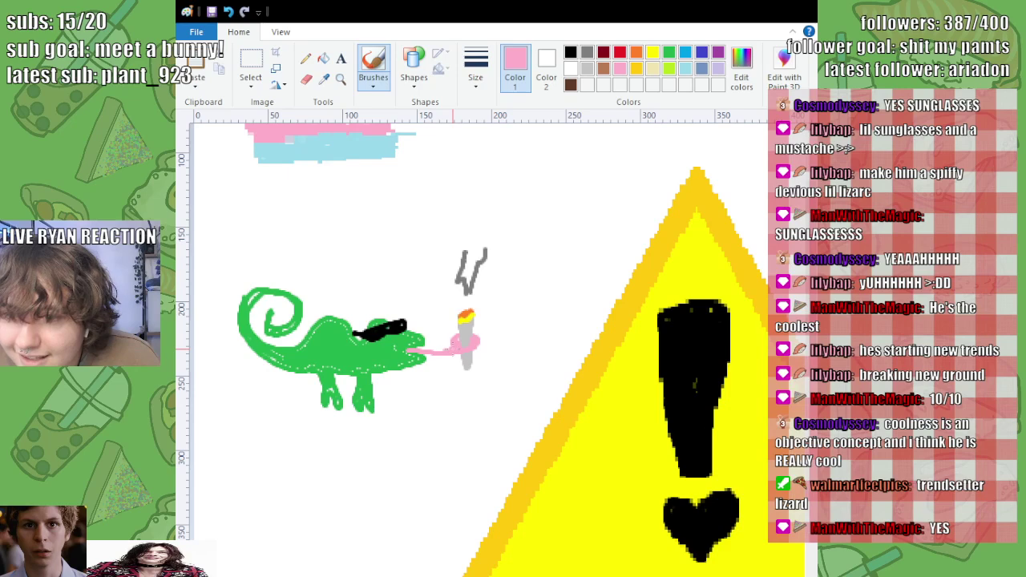
left_click_drag(439, 350, 401, 349)
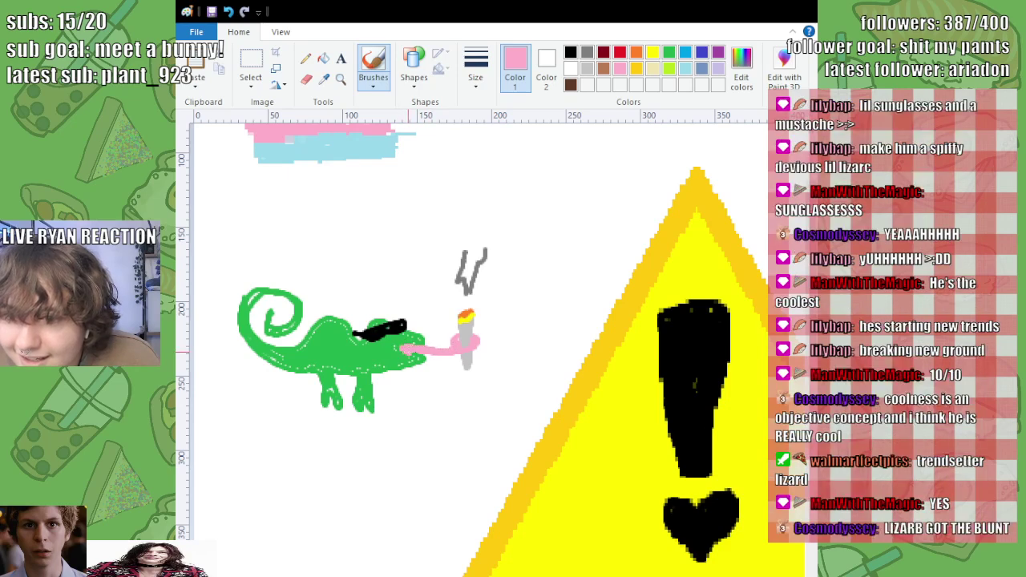
Step: Outline the lizard's open mouth in black and paint an unfilled black skateboard deck outline under its feet
left_click(570, 52)
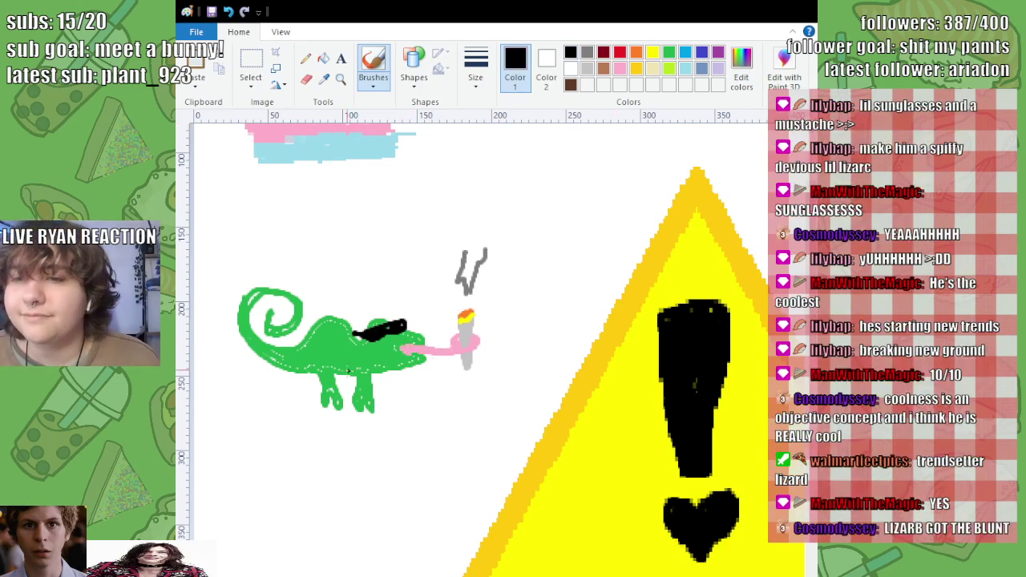
mouse_move(418, 343)
left_mouse_down()
mouse_move(394, 348)
mouse_move(420, 358)
left_mouse_up()
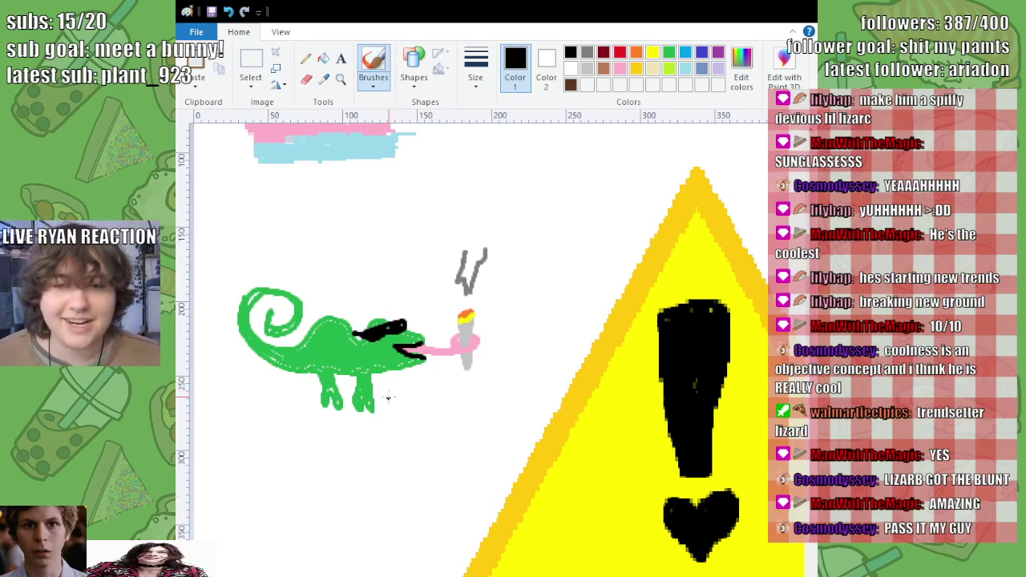
mouse_move(406, 395)
left_mouse_down()
mouse_move(375, 401)
mouse_move(406, 395)
mouse_move(410, 409)
mouse_move(376, 423)
mouse_move(294, 402)
mouse_move(304, 392)
mouse_move(348, 401)
mouse_move(303, 404)
left_mouse_up()
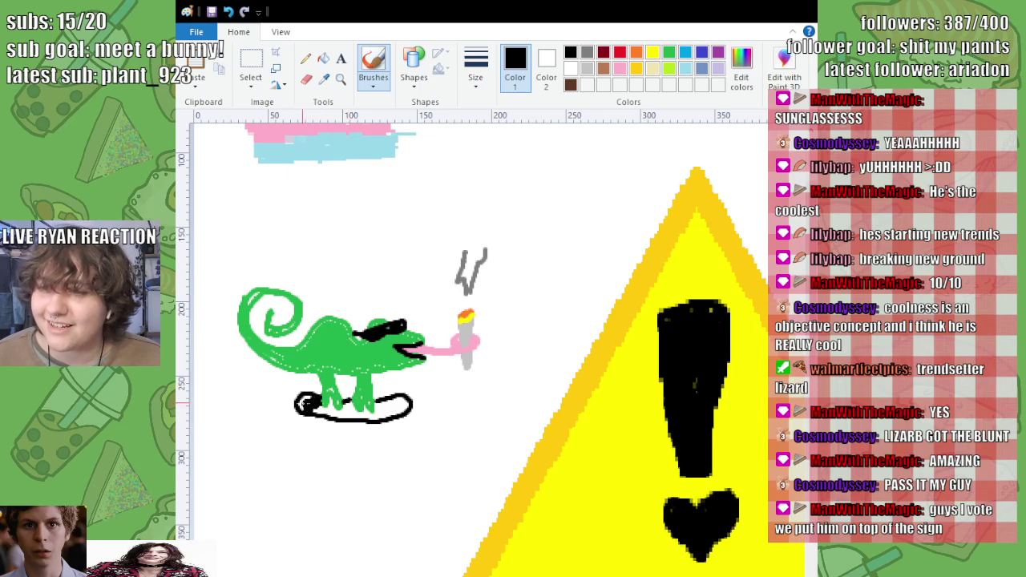
left_click(227, 11)
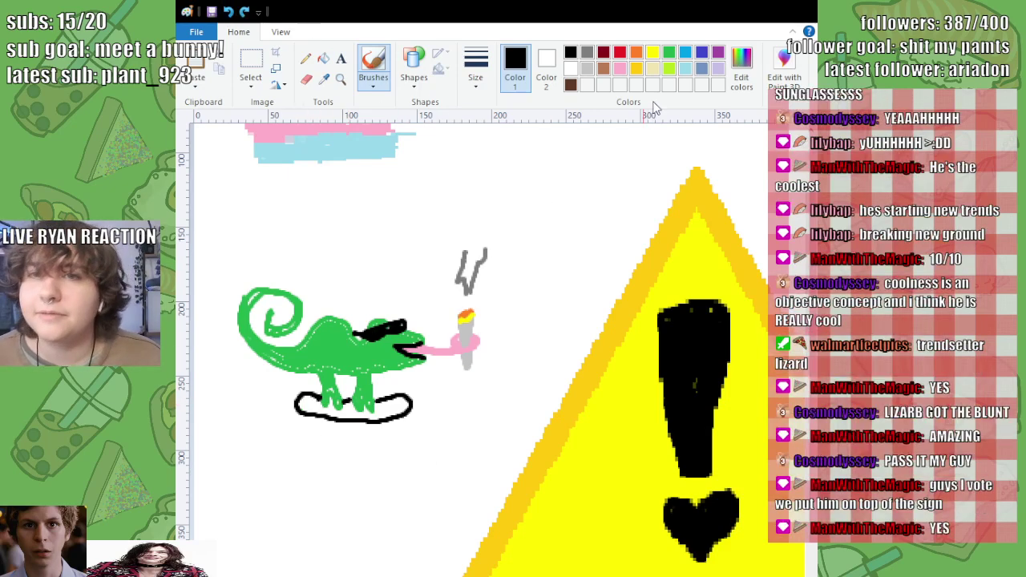
Step: Paint orange zigzag flame lines near both ends of the skateboard deck and golden yellow ones in its middle
left_click(636, 53)
mouse_move(379, 404)
left_mouse_down()
mouse_move(401, 402)
mouse_move(387, 408)
mouse_move(393, 396)
left_mouse_up()
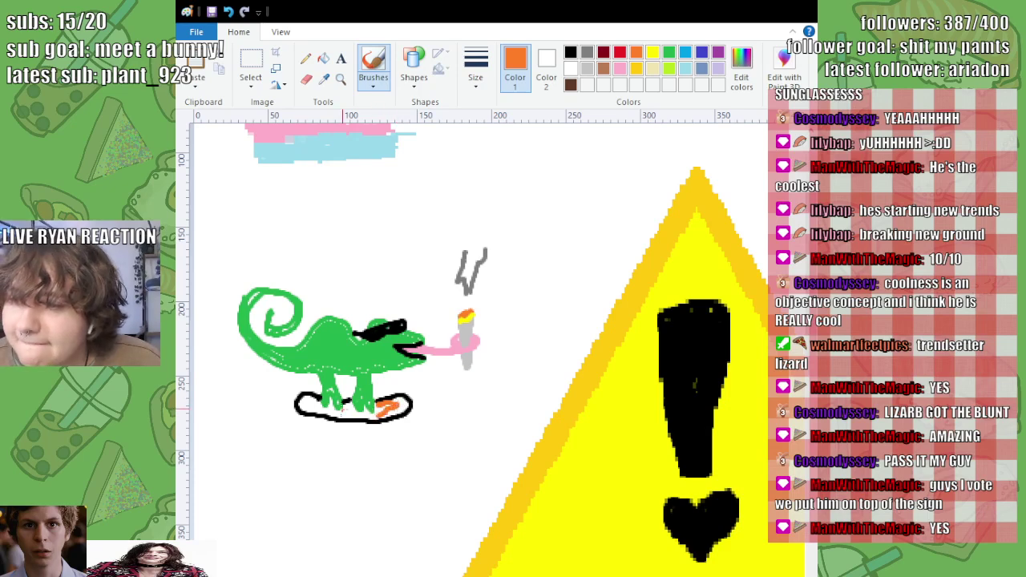
mouse_move(315, 401)
left_mouse_down()
mouse_move(306, 408)
mouse_move(317, 405)
left_mouse_up()
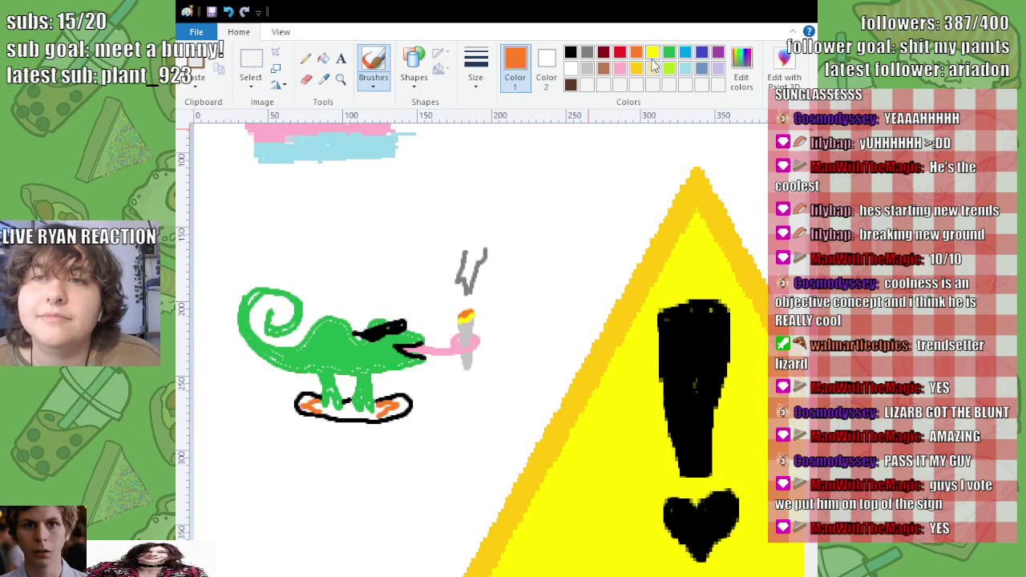
left_click(637, 69)
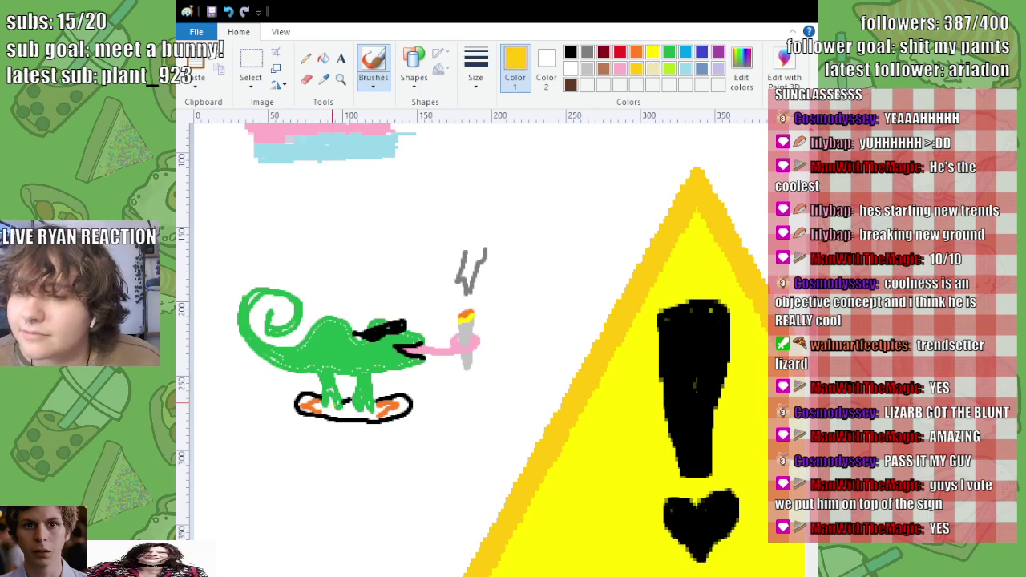
mouse_move(330, 404)
left_mouse_down()
mouse_move(335, 416)
mouse_move(361, 412)
left_mouse_up()
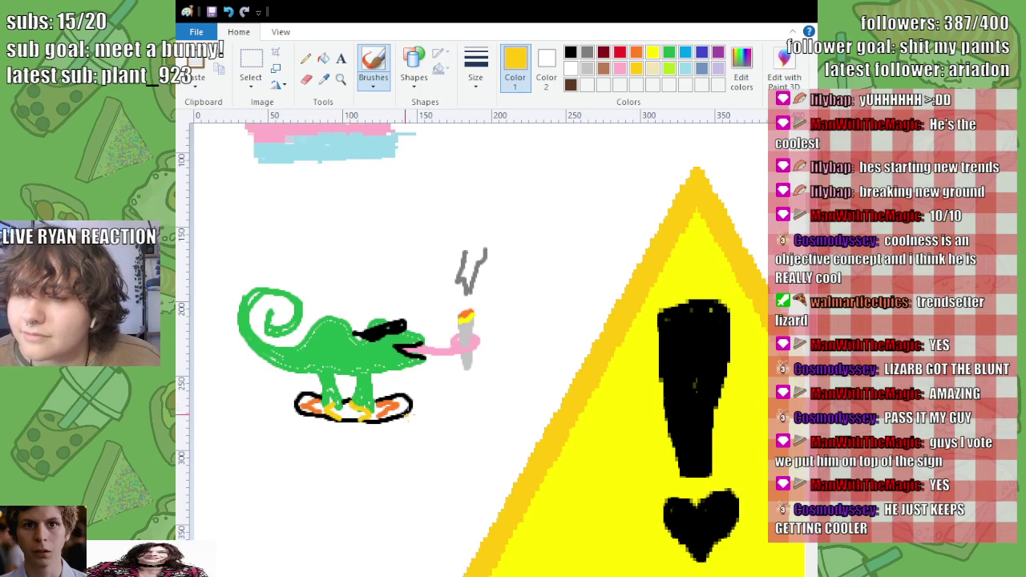
Step: Fill the skateboard deck's middle with golden yellow, the areas beside it with orange, and both ends with red
left_click(323, 58)
left_click(346, 410)
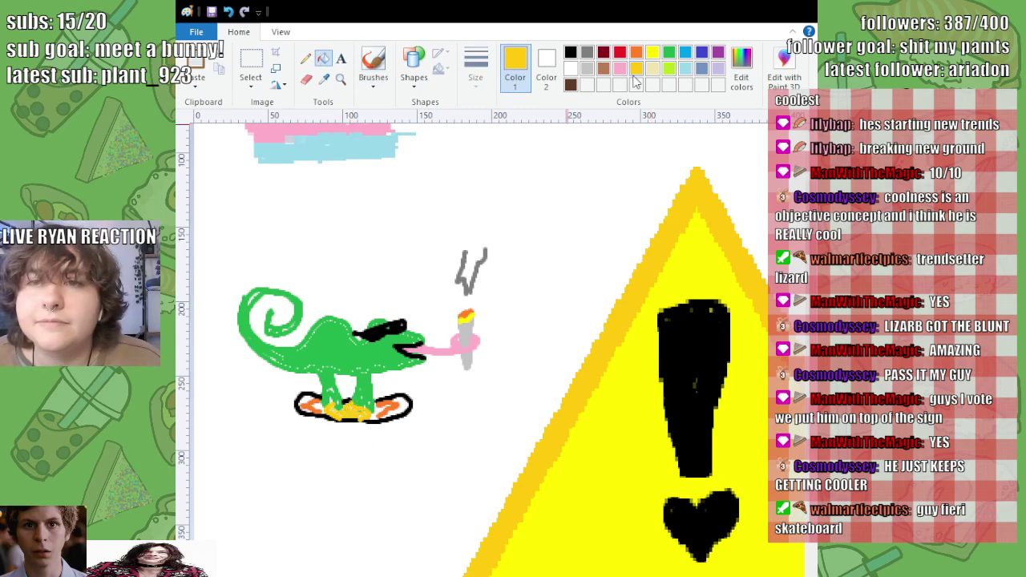
left_click(636, 54)
left_click(383, 405)
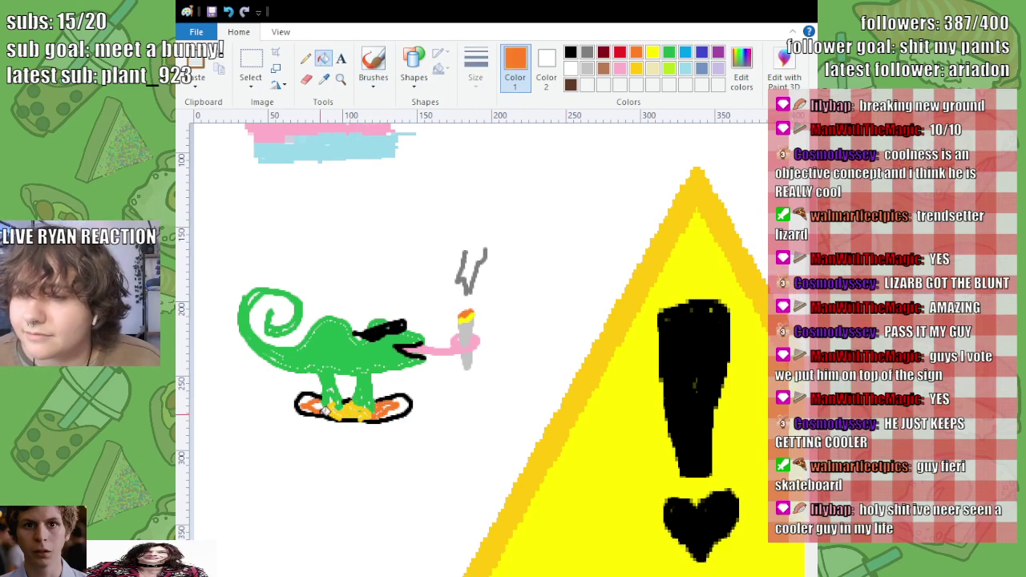
left_click(622, 54)
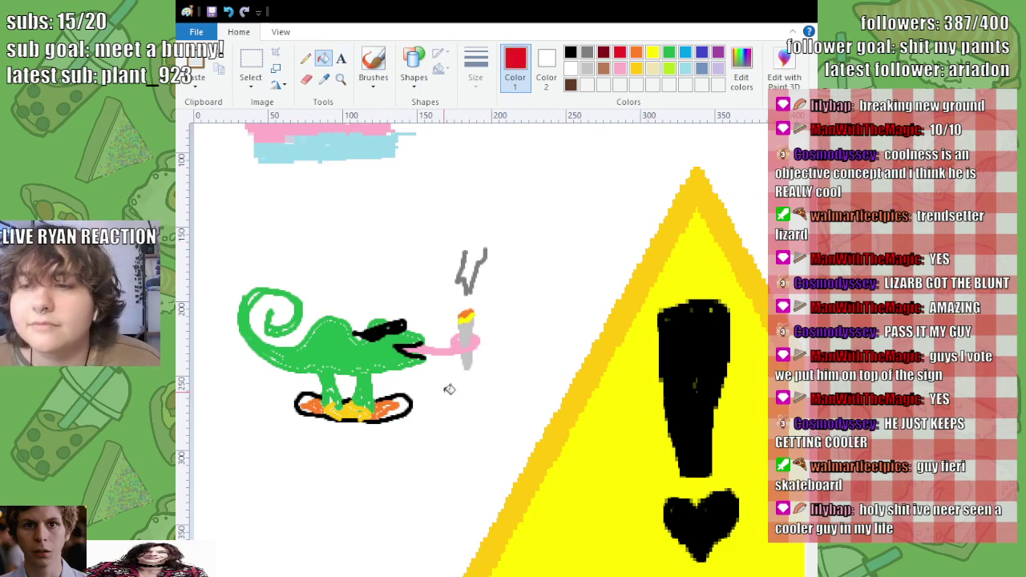
left_click(403, 408)
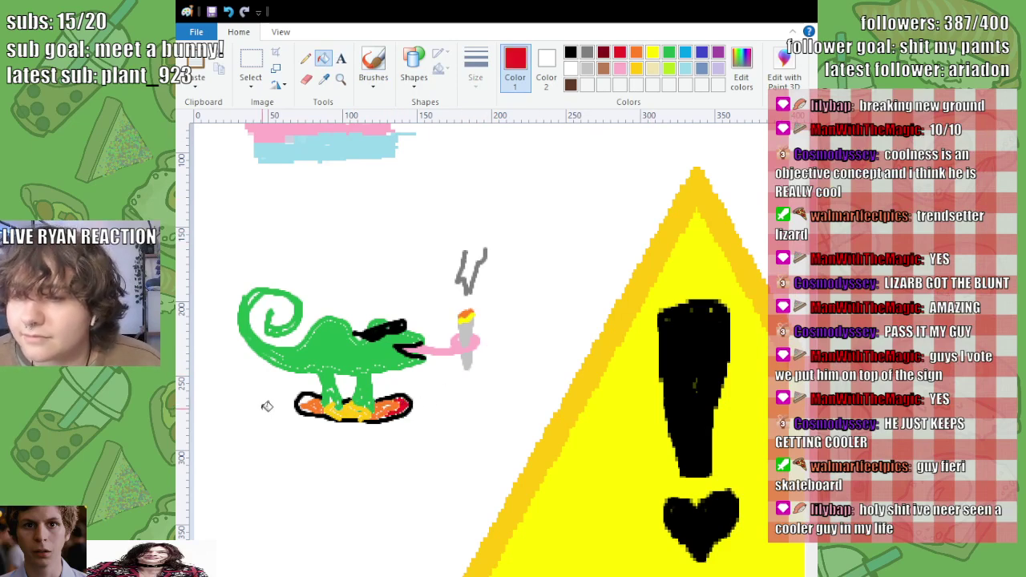
left_click(311, 406)
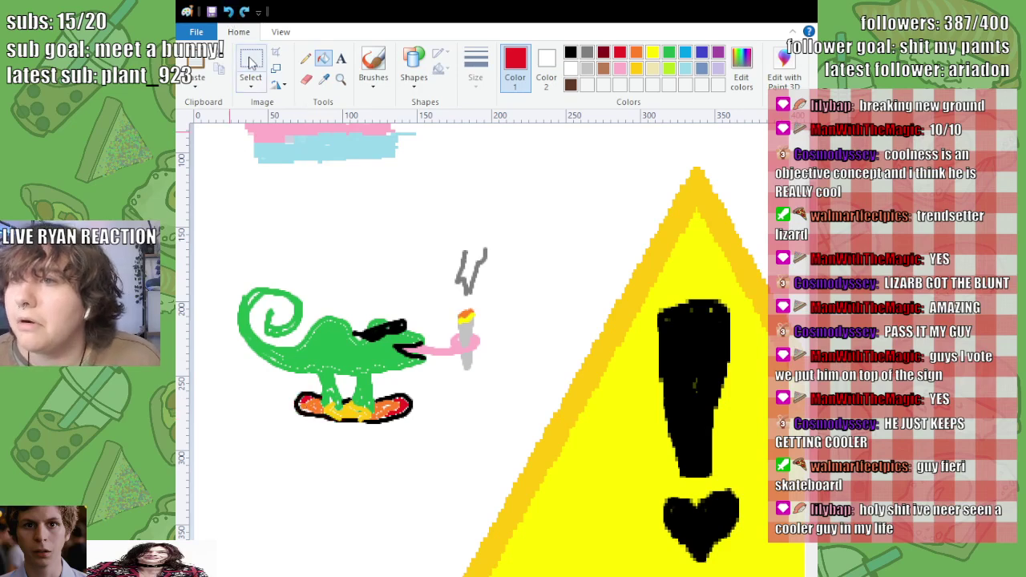
left_click(313, 405)
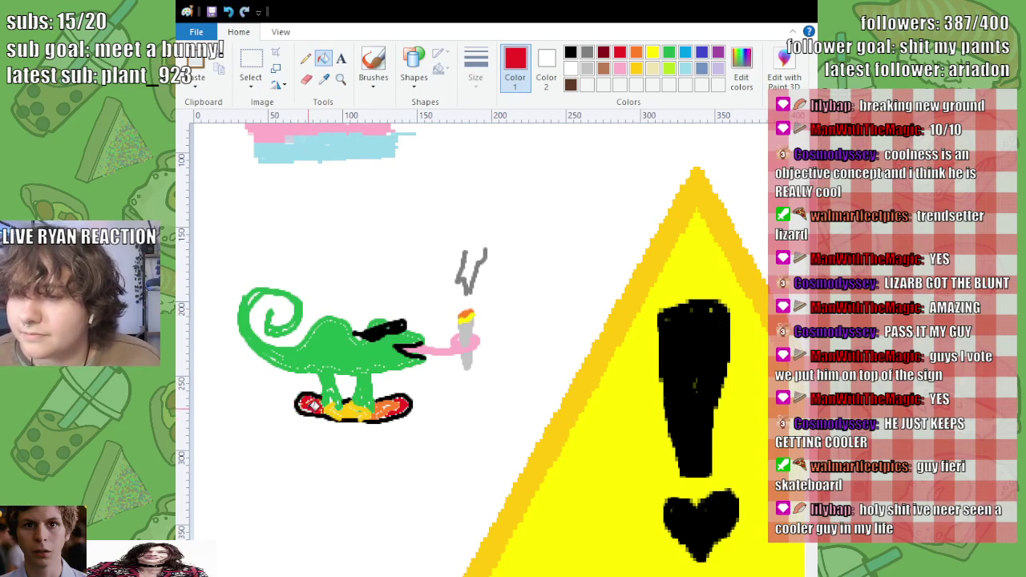
left_click(229, 12)
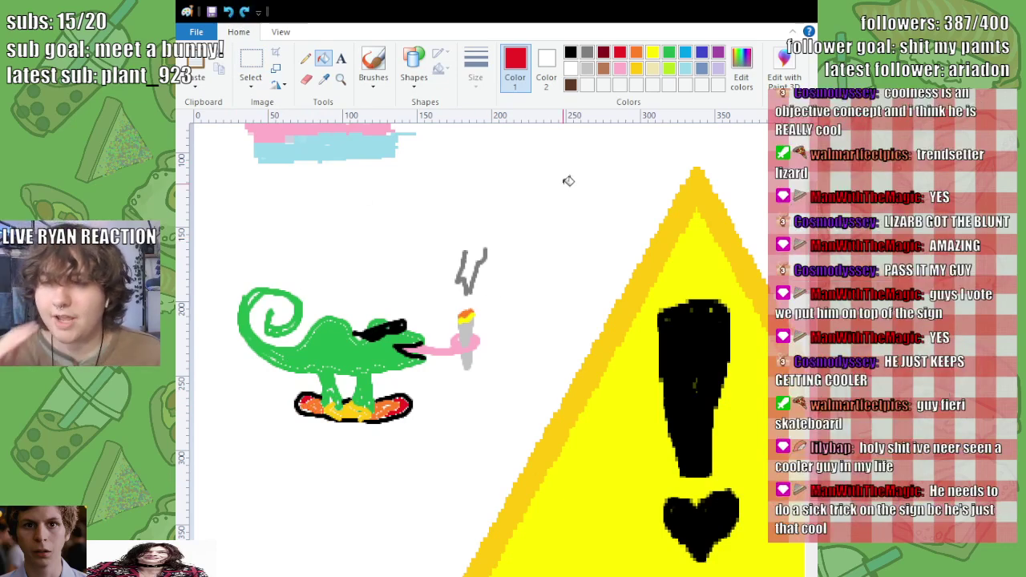
Step: Paint two black wheels with the brush under the skateboard deck
left_click(571, 53)
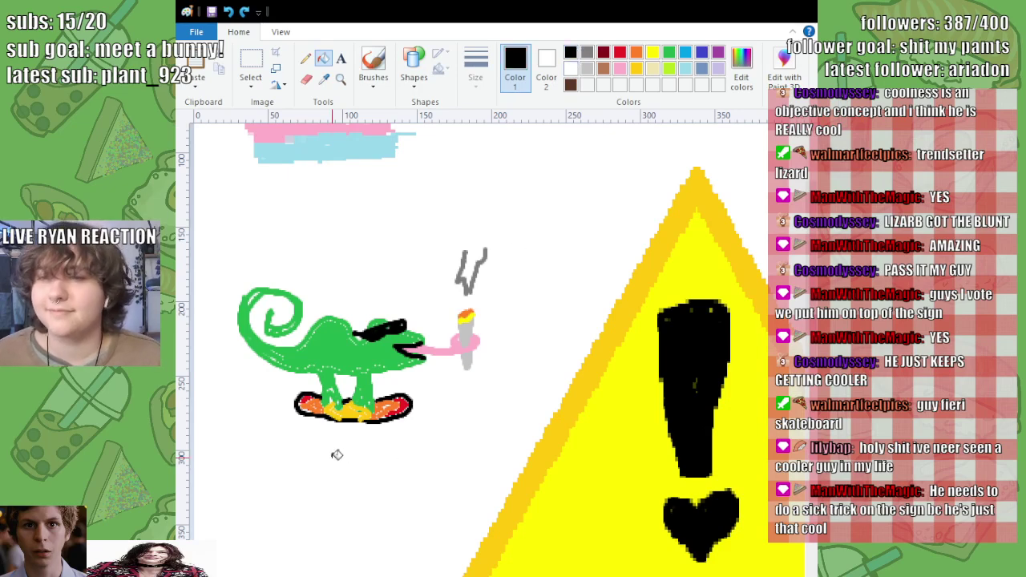
left_click(381, 66)
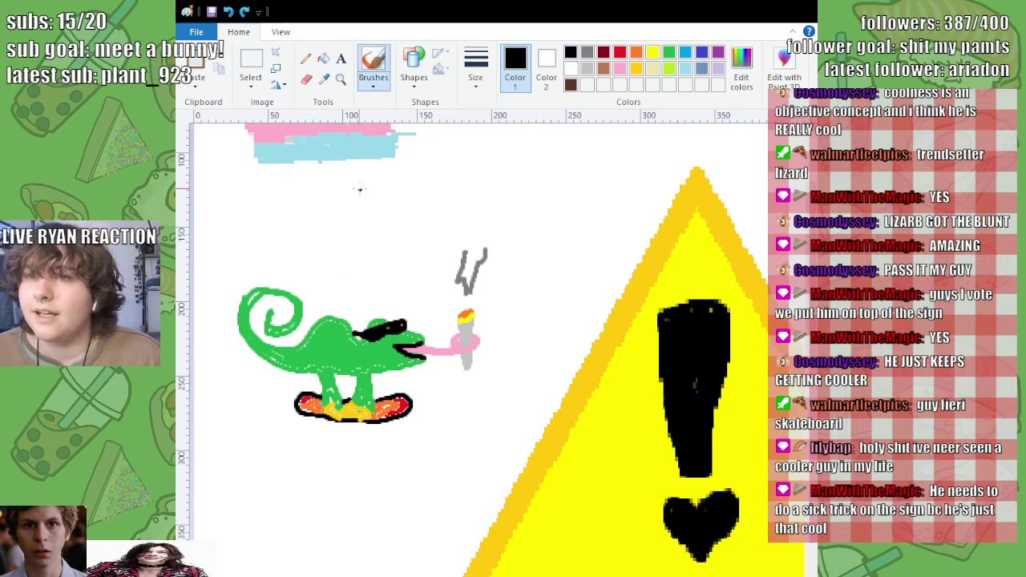
left_click_drag(318, 419, 319, 415)
left_click_drag(382, 418, 395, 430)
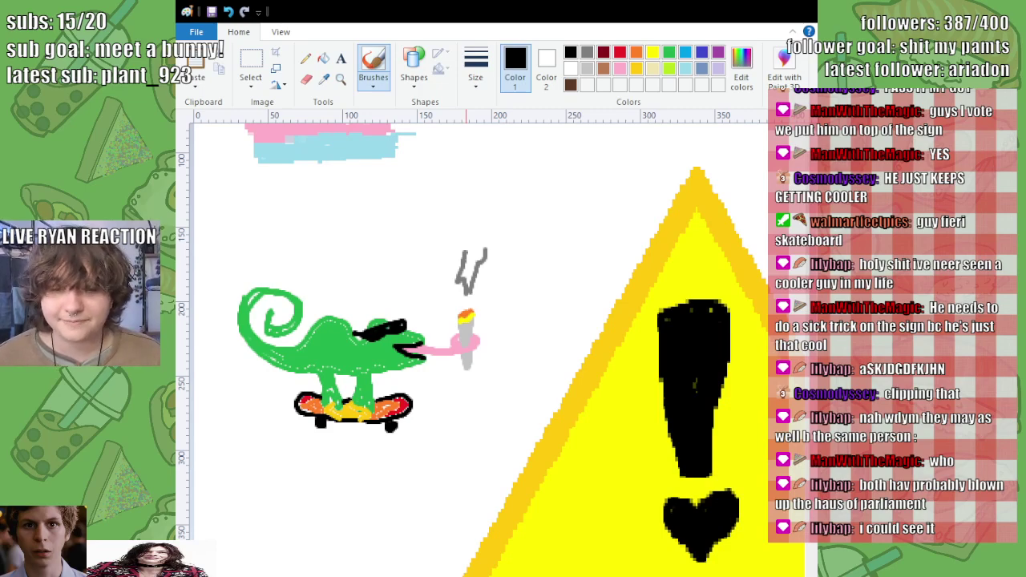
scroll(466, 337, "down", 1)
scroll(457, 343, "down", 1)
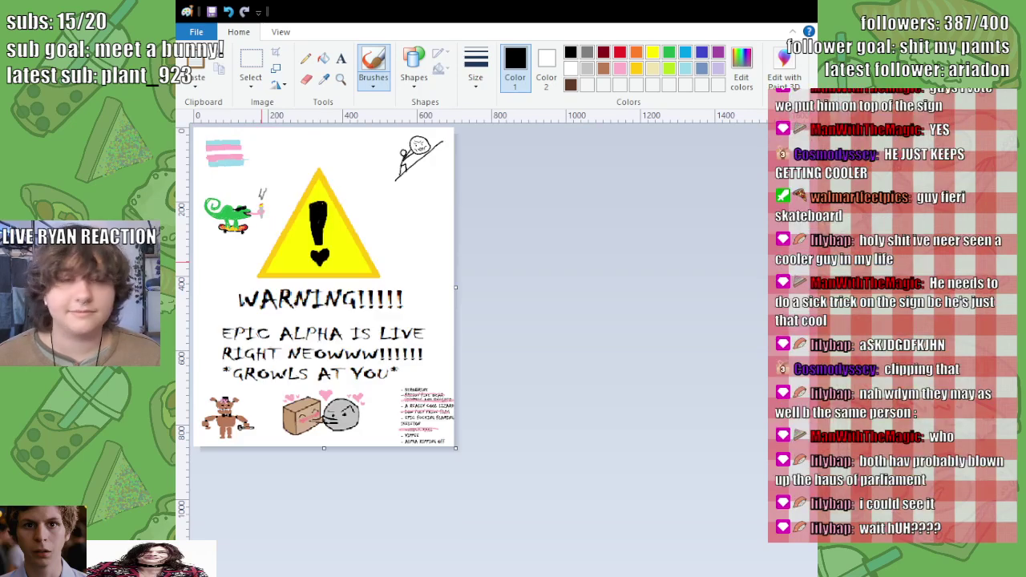
scroll(262, 262, "up", 1)
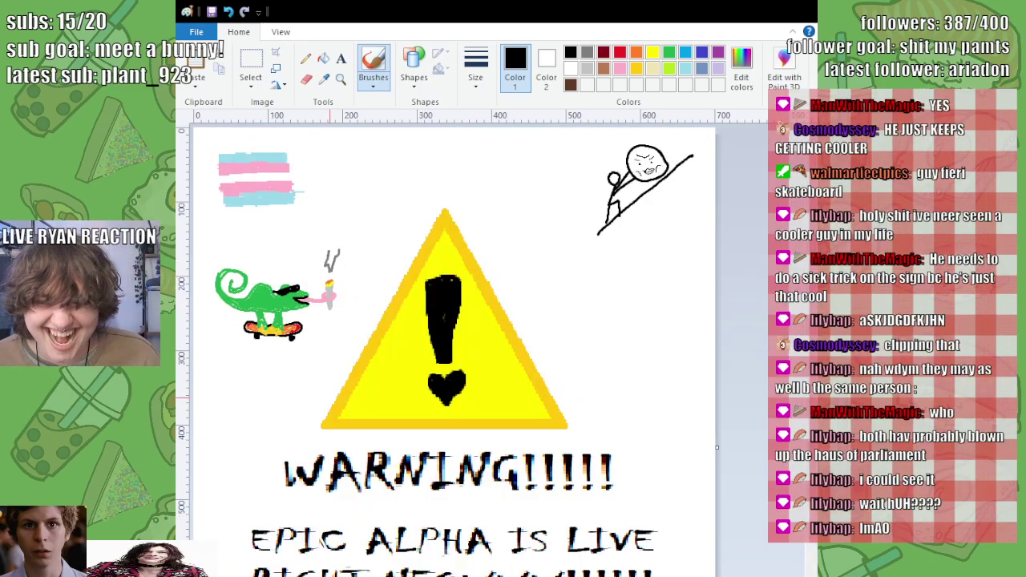
scroll(328, 398, "up", 1)
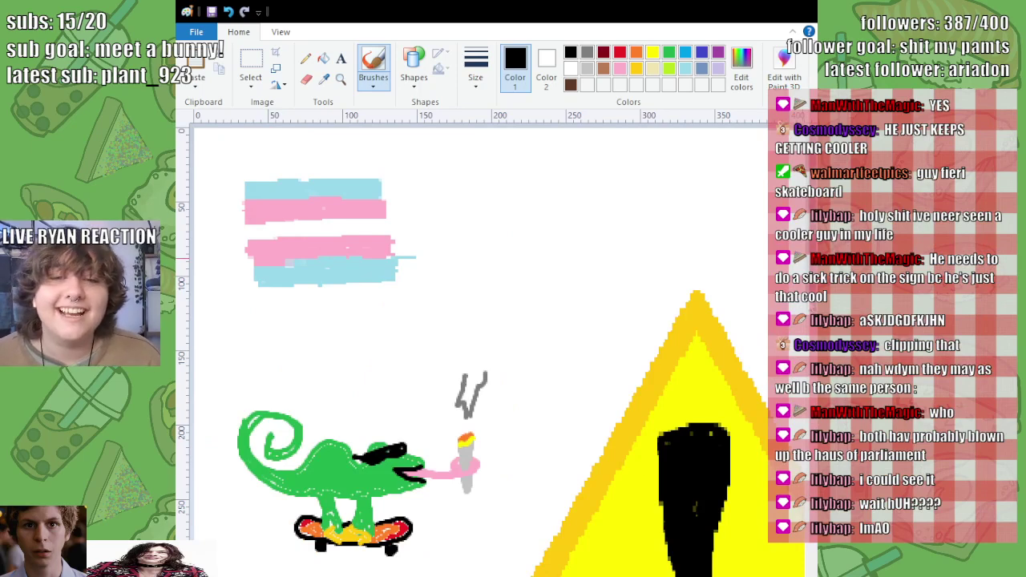
scroll(473, 337, "down", 2)
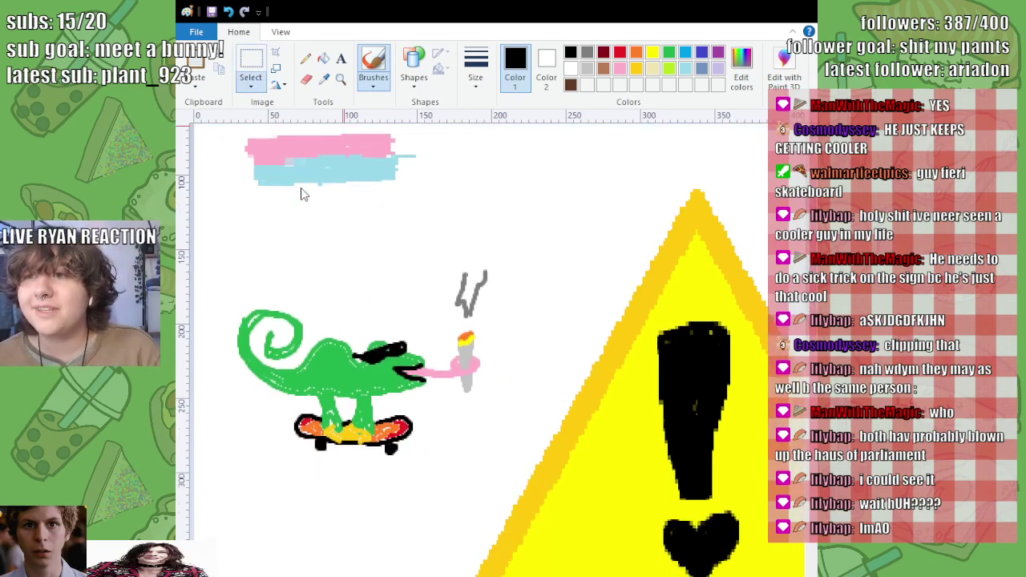
Step: Make a free-form selection around the skateboarding lizard and its smoke, and enlarge it toward the warning triangle
key("ctrl+a")
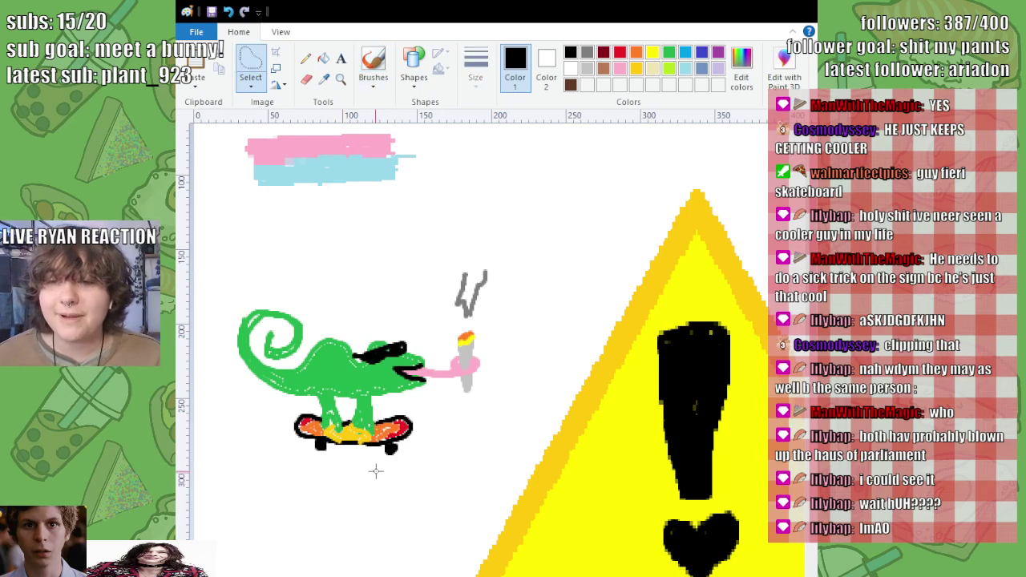
mouse_move(379, 470)
left_mouse_down()
mouse_move(475, 404)
mouse_move(491, 373)
mouse_move(503, 282)
mouse_move(492, 246)
mouse_move(451, 237)
mouse_move(408, 284)
mouse_move(399, 326)
mouse_move(324, 320)
mouse_move(274, 288)
mouse_move(242, 300)
mouse_move(221, 349)
mouse_move(231, 405)
mouse_move(286, 447)
mouse_move(375, 476)
left_mouse_up()
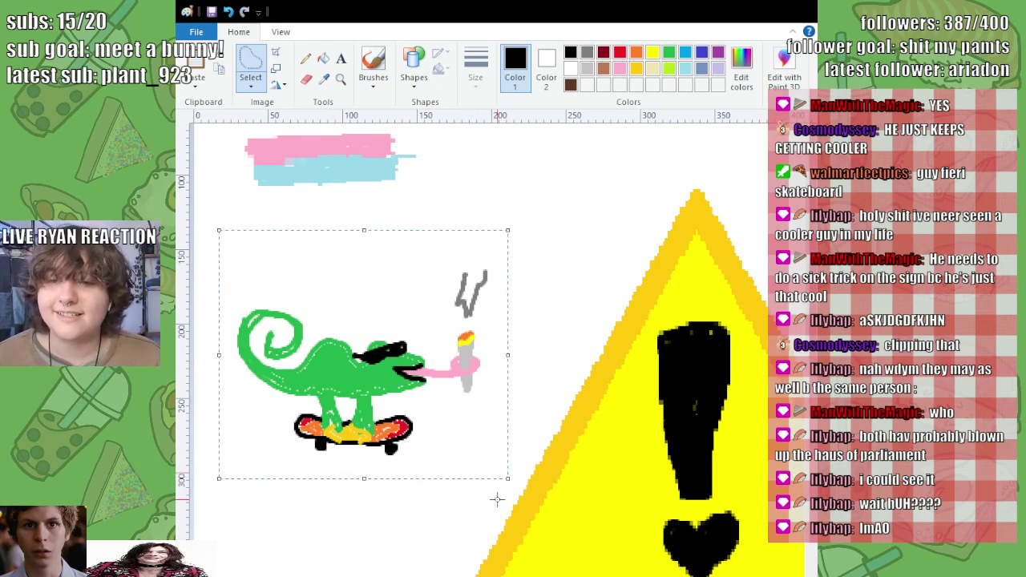
left_click_drag(507, 479, 543, 503)
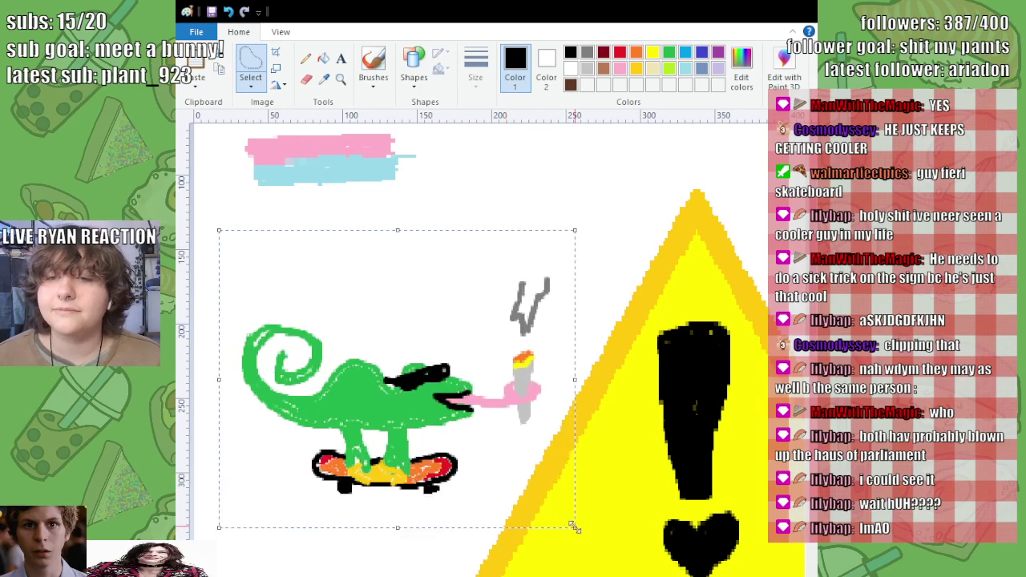
left_click(776, 230)
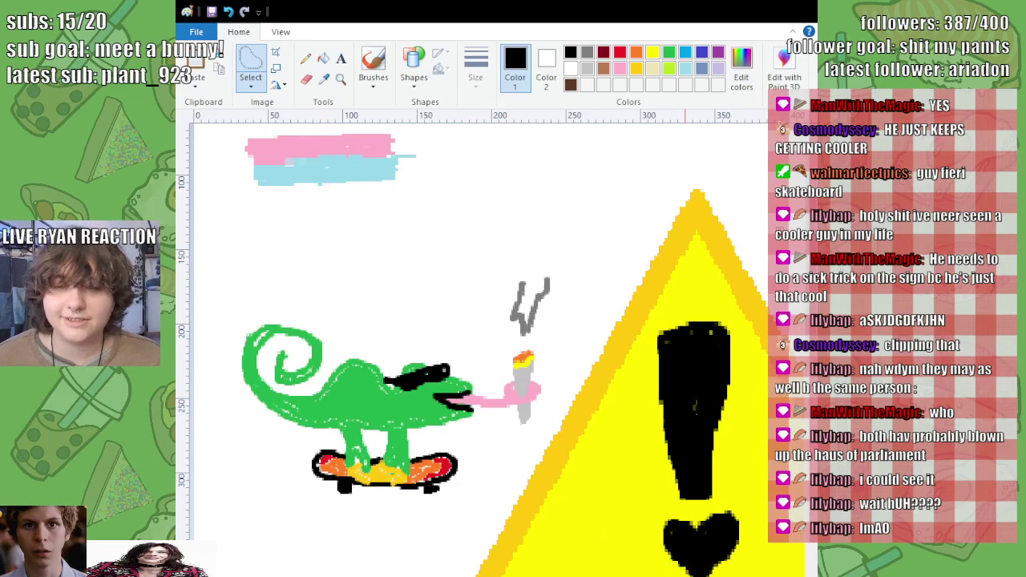
Step: Cross off the "A REALLY COOL LIZARD" entry in the to-do list with a pink brush stroke
scroll(481, 337, "down", 2)
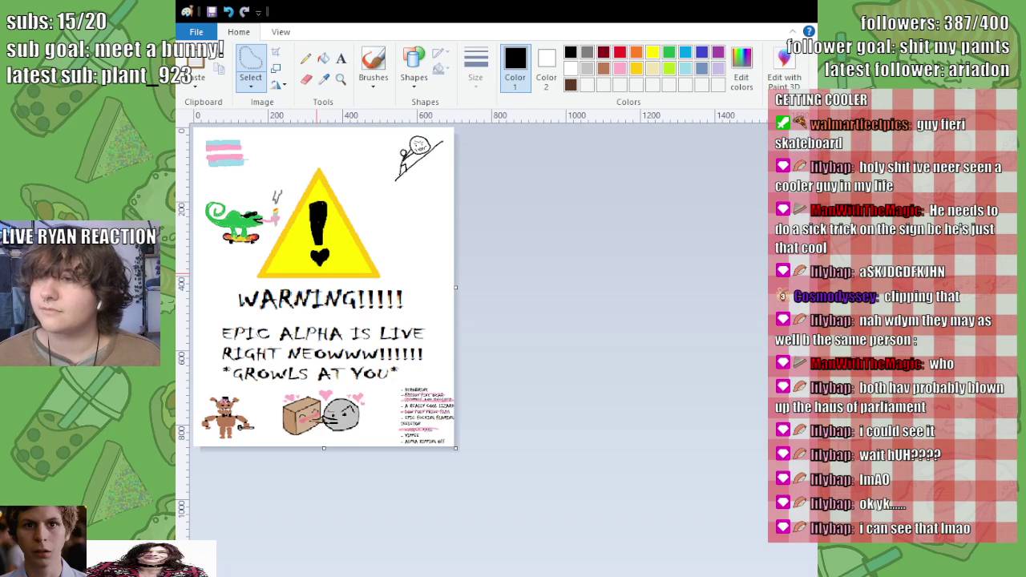
scroll(224, 153, "up", 4)
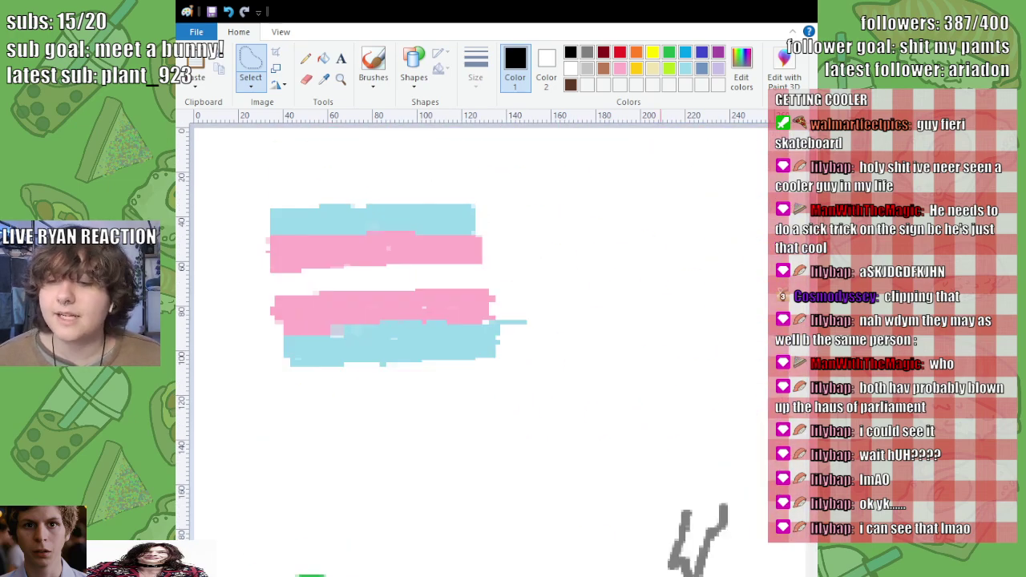
scroll(473, 328, "right", 5)
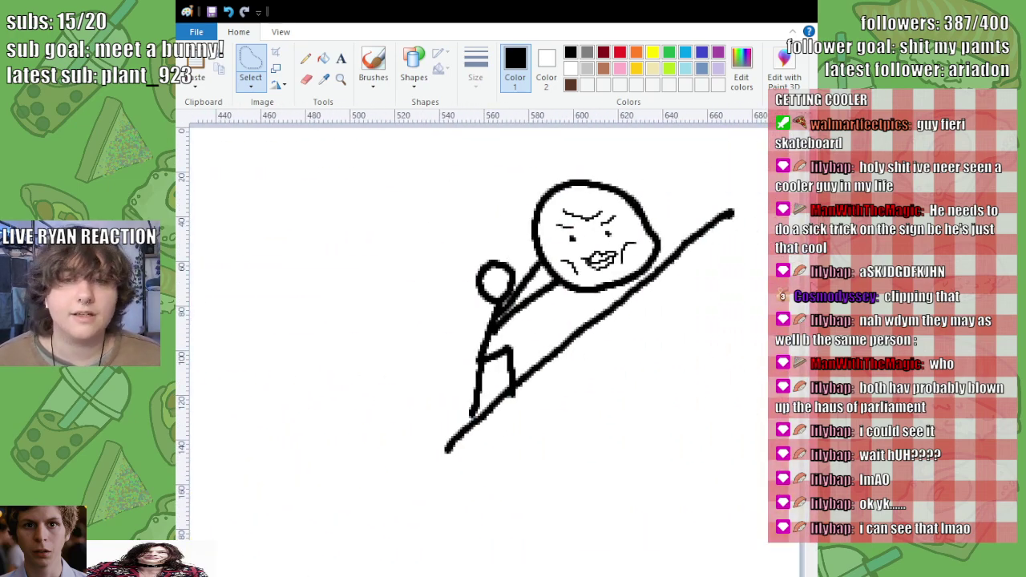
scroll(473, 329, "down", 10)
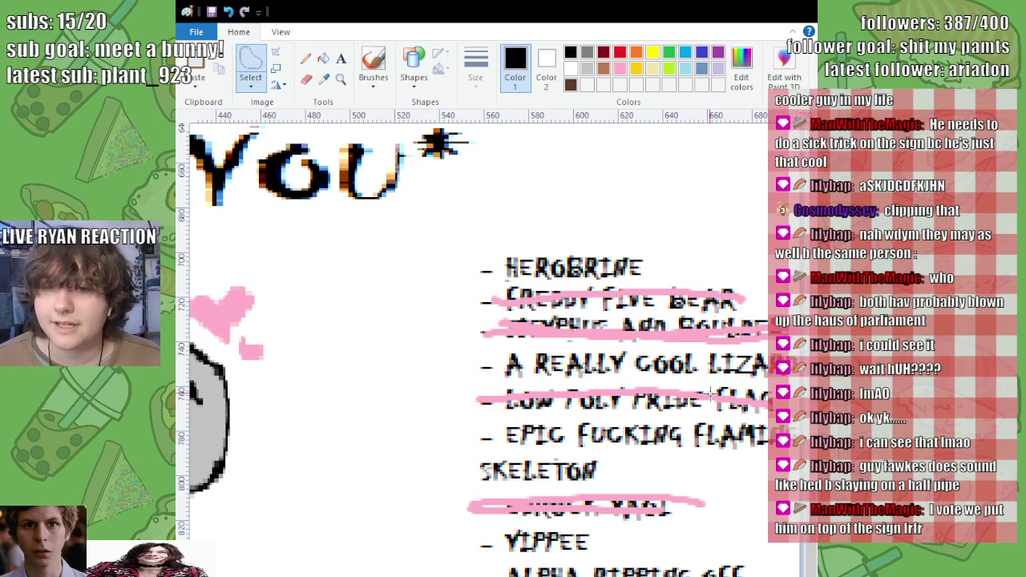
left_click(372, 63)
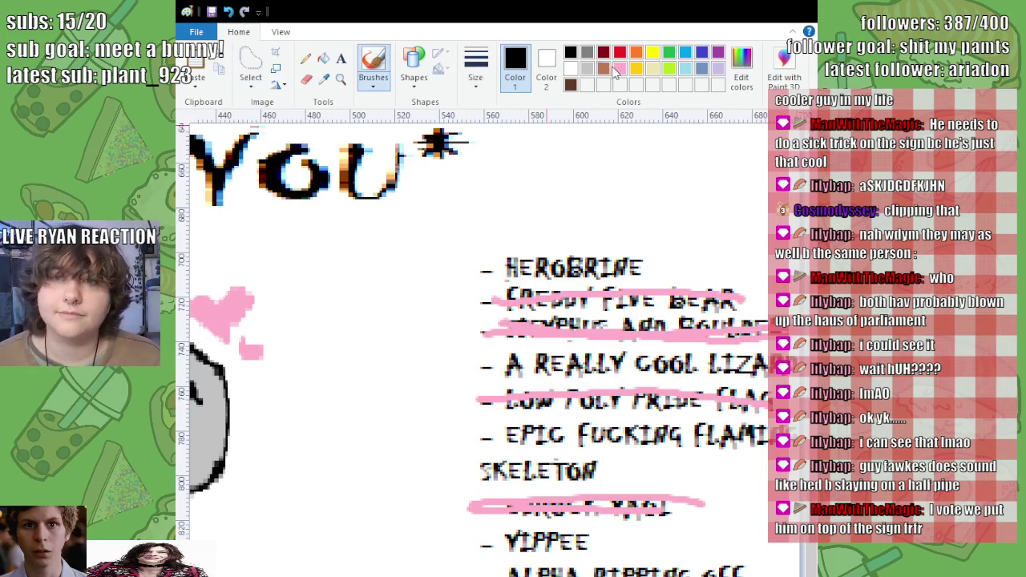
left_click(619, 68)
left_click_drag(473, 365, 774, 365)
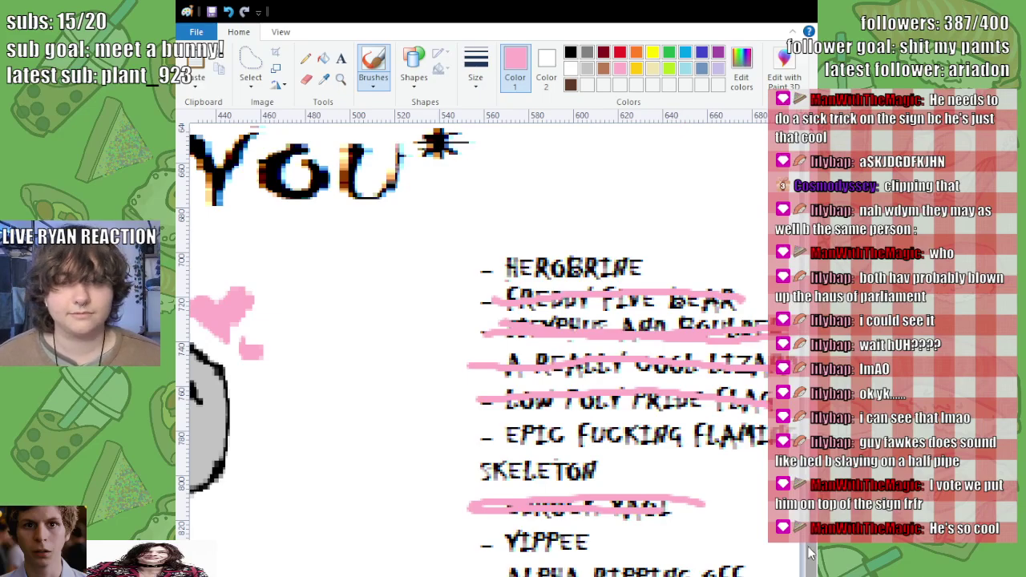
Step: Outline a tilted short-sleeved shirt for Herobrine in the blank area beside the warning triangle and fill it with turquoise blue
scroll(473, 329, "up", 15)
scroll(750, 390, "down", 3)
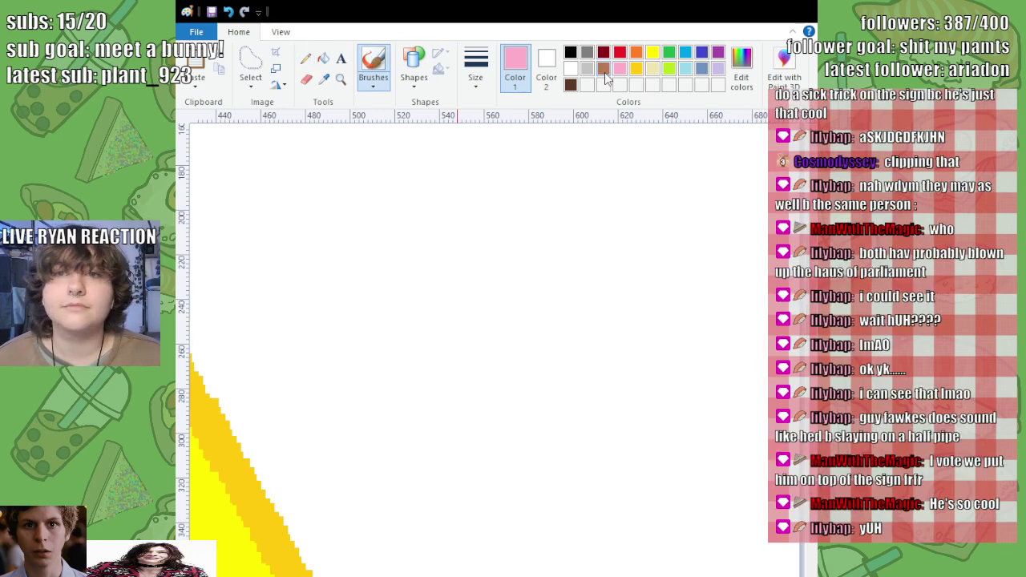
left_click(684, 55)
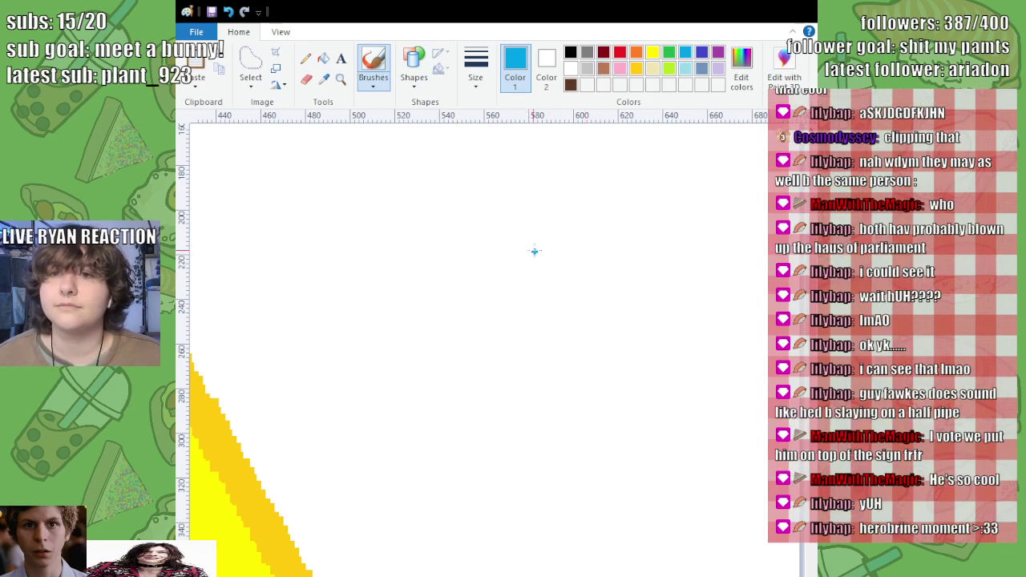
mouse_move(496, 242)
left_mouse_down()
mouse_move(582, 218)
mouse_move(618, 293)
mouse_move(600, 306)
mouse_move(571, 275)
mouse_move(582, 348)
mouse_move(534, 360)
mouse_move(528, 283)
mouse_move(493, 312)
mouse_move(473, 280)
mouse_move(492, 241)
left_mouse_up()
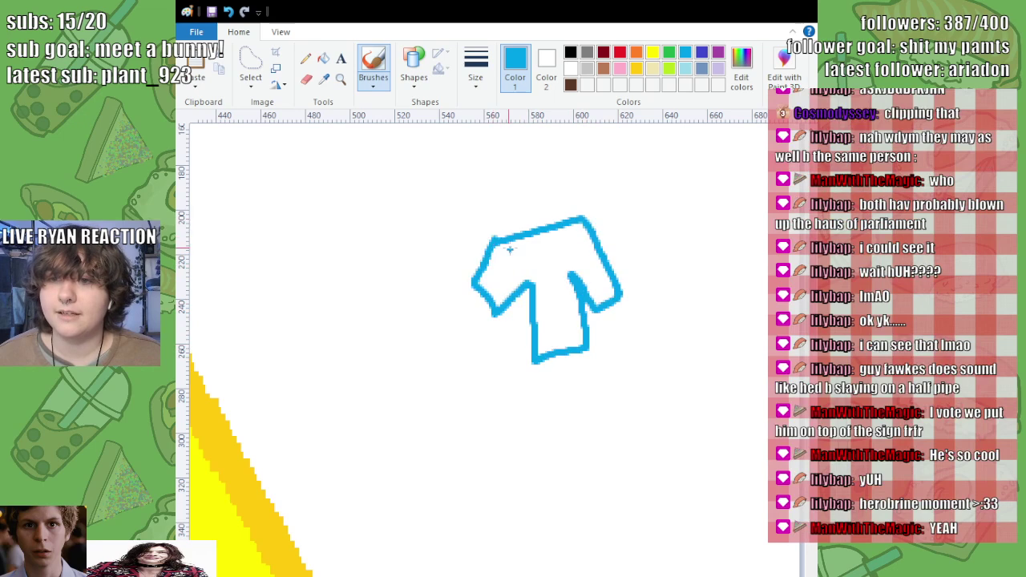
left_click(323, 58)
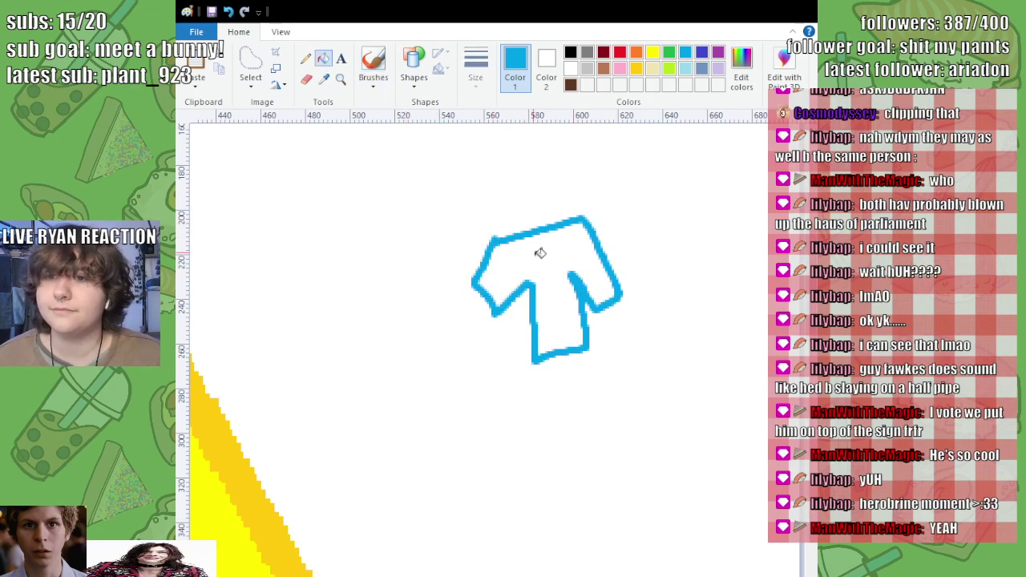
left_click(545, 248)
Step: Outline a pair of trousers in indigo below the blue shirt and fill them with the same colour
left_click(701, 52)
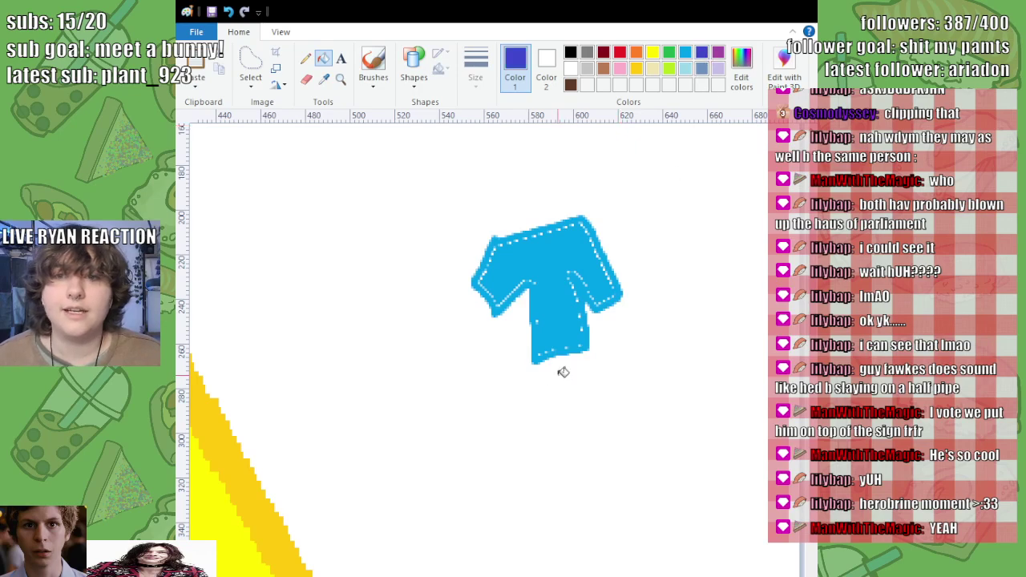
left_click(373, 64)
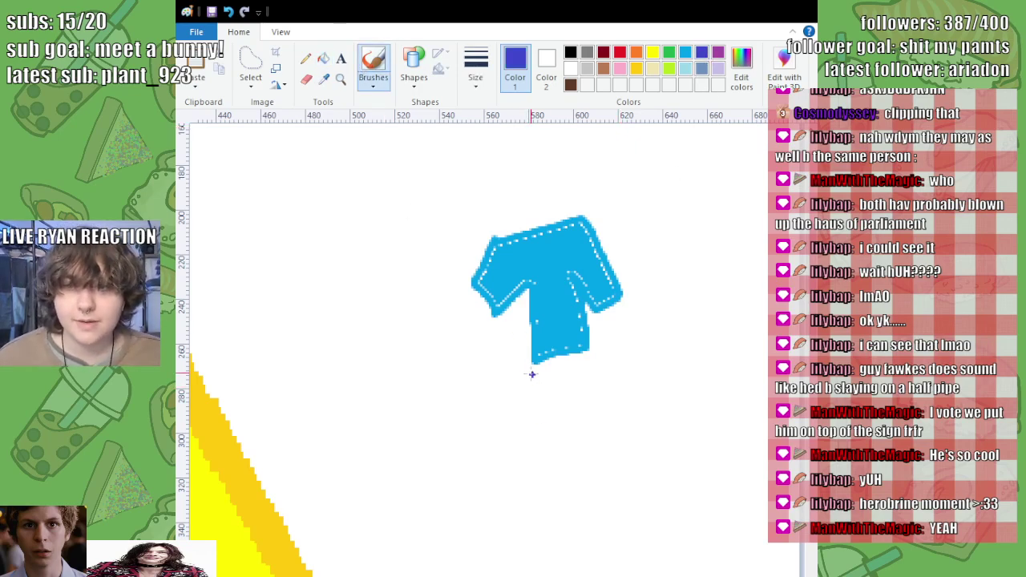
mouse_move(532, 365)
left_mouse_down()
mouse_move(535, 449)
mouse_move(564, 448)
mouse_move(566, 385)
mouse_move(574, 447)
mouse_move(602, 447)
mouse_move(586, 355)
mouse_move(531, 370)
left_mouse_up()
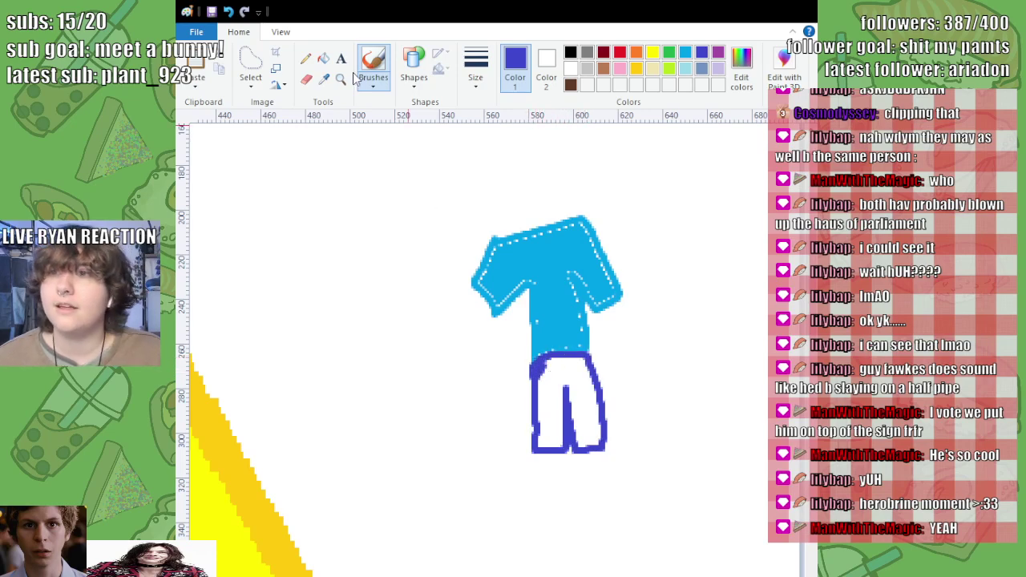
left_click(323, 58)
left_click(567, 366)
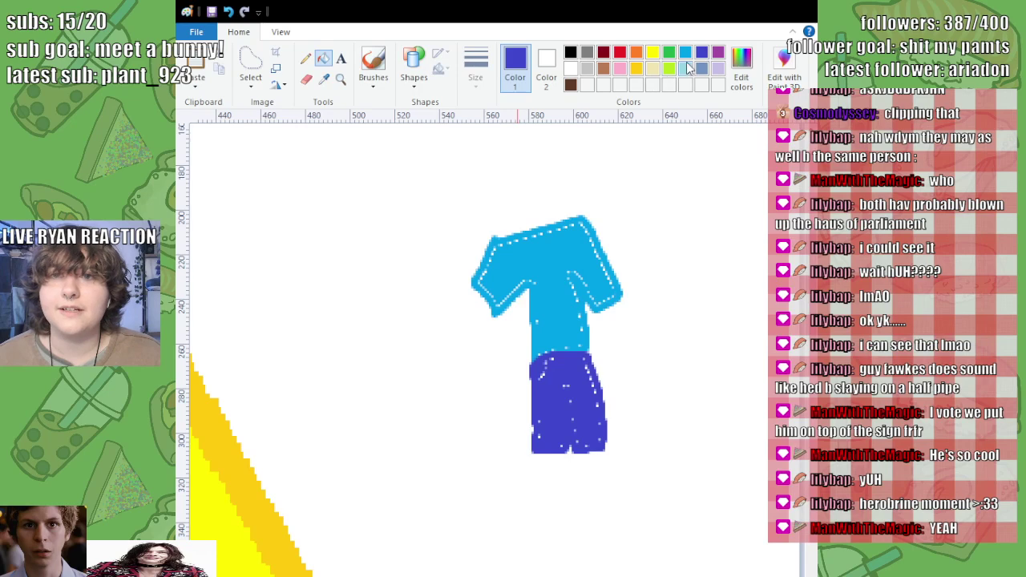
Step: Choose a light tan skin colour and brush the outline of a tilted, blocky head above the shirt
left_click(653, 69)
left_click(603, 69)
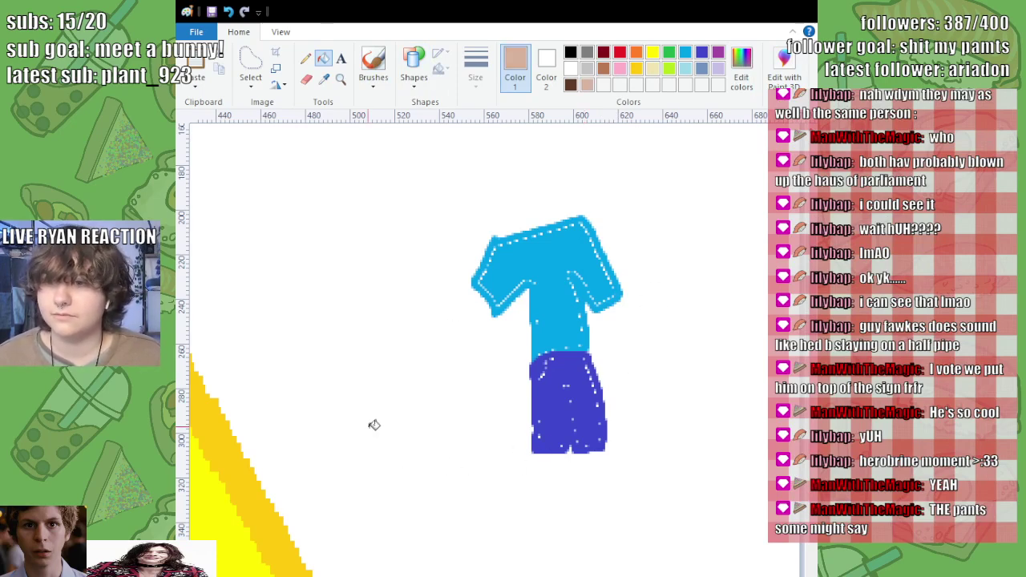
left_click(373, 64)
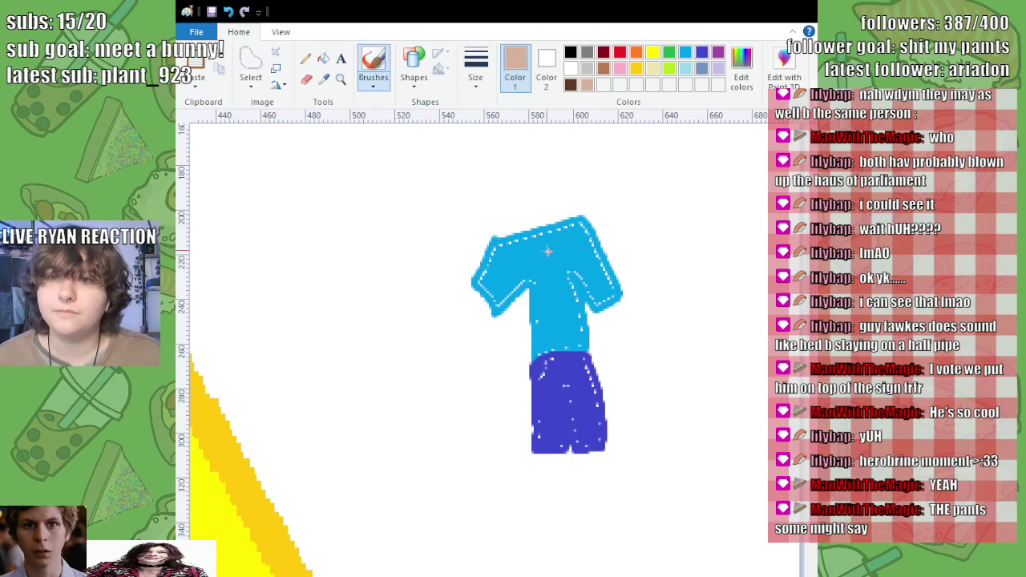
mouse_move(507, 231)
left_mouse_down()
mouse_move(497, 186)
mouse_move(563, 163)
mouse_move(573, 211)
mouse_move(507, 231)
left_mouse_up()
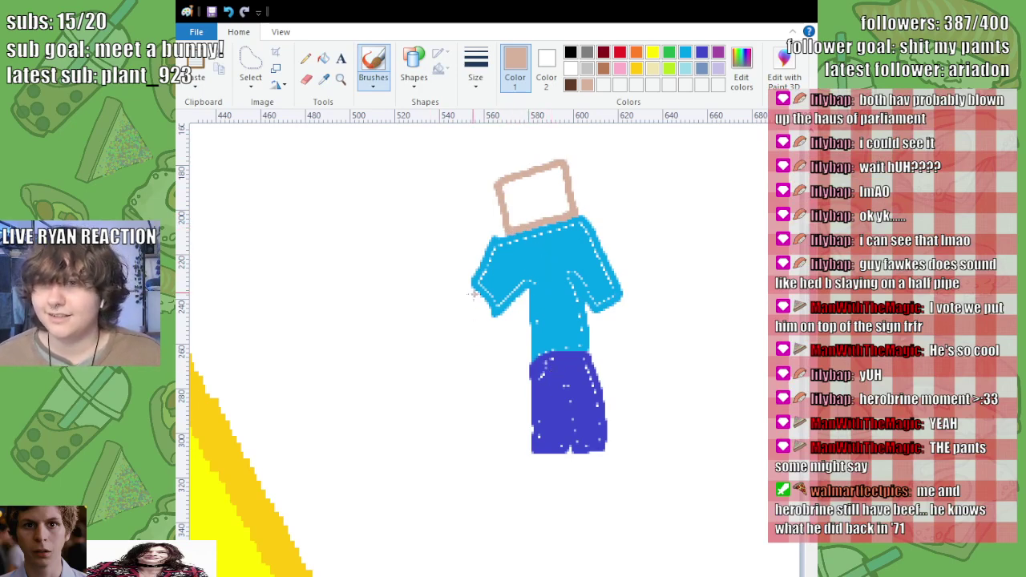
Step: Paint tan hands at the sleeve ends and feet below the trousers, and colour in the head
mouse_move(473, 294)
left_mouse_down()
mouse_move(460, 311)
mouse_move(473, 326)
mouse_move(493, 309)
mouse_move(475, 302)
mouse_move(473, 313)
left_mouse_up()
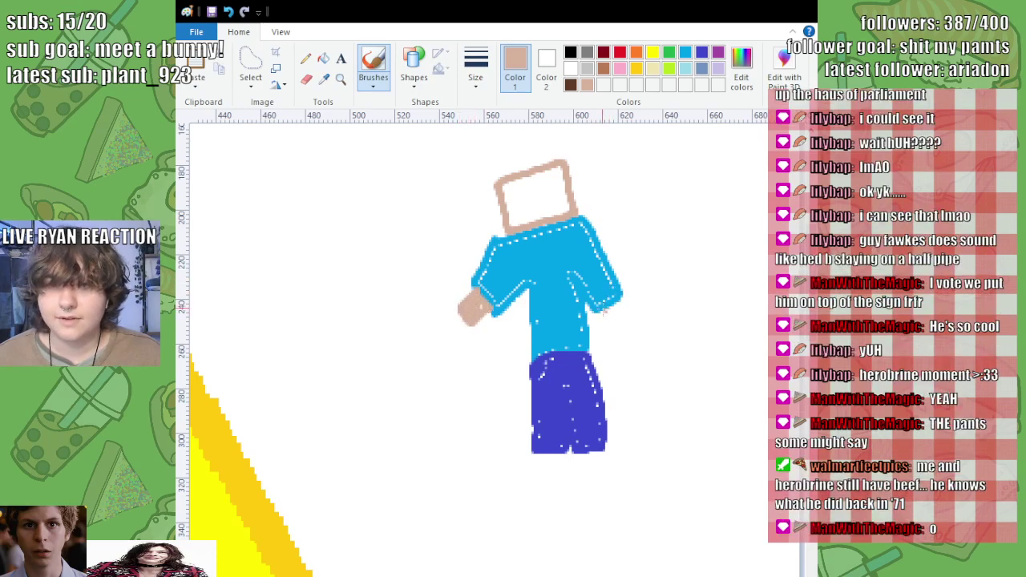
mouse_move(604, 311)
left_mouse_down()
mouse_move(619, 334)
mouse_move(598, 319)
mouse_move(610, 321)
left_mouse_up()
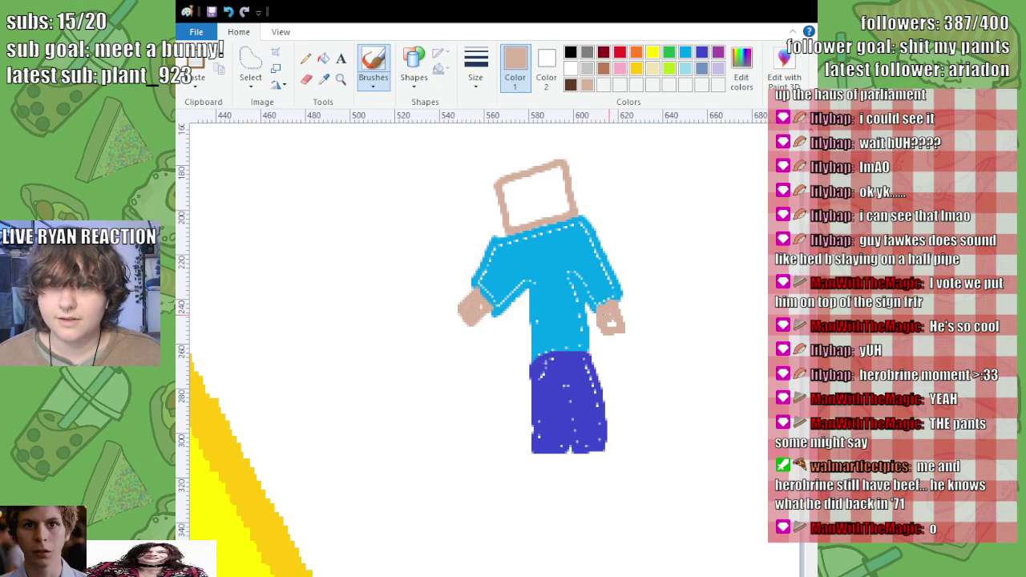
mouse_move(542, 449)
left_mouse_down()
mouse_move(539, 463)
mouse_move(561, 472)
mouse_move(559, 454)
left_mouse_up()
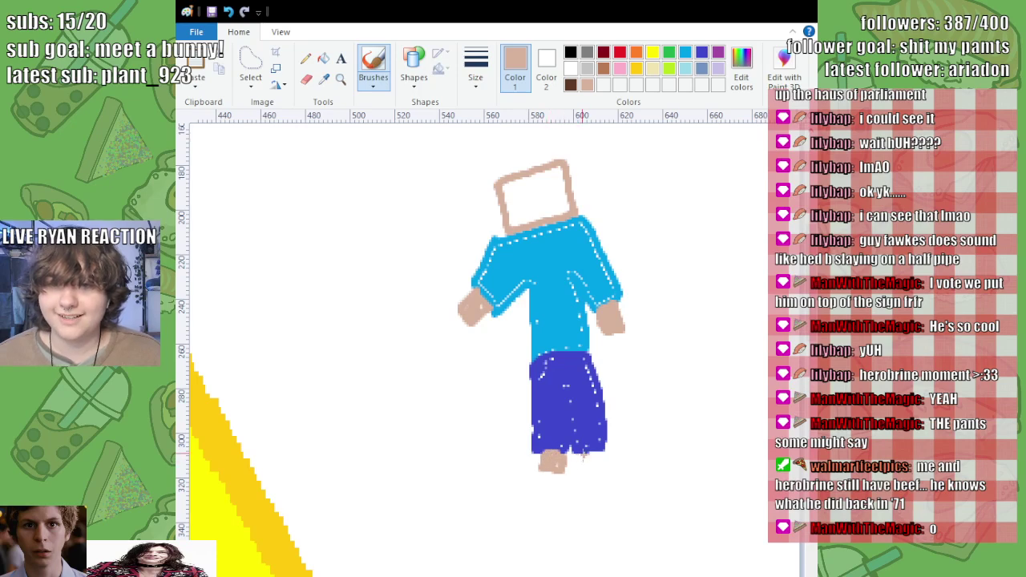
mouse_move(581, 457)
left_mouse_down()
mouse_move(601, 460)
mouse_move(595, 473)
mouse_move(578, 466)
mouse_move(583, 459)
left_mouse_up()
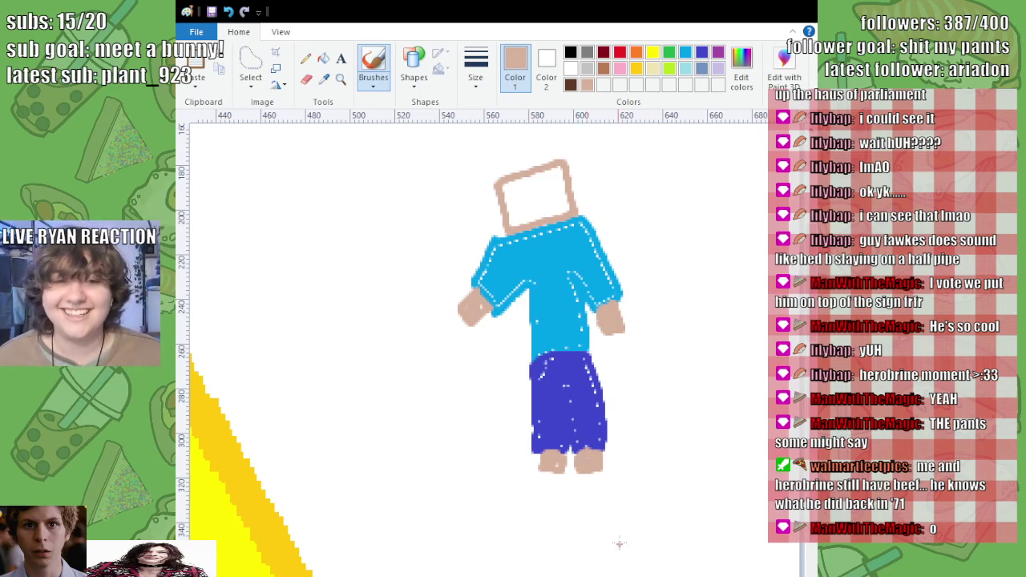
mouse_move(570, 205)
left_mouse_down()
mouse_move(542, 213)
mouse_move(554, 199)
mouse_move(523, 217)
mouse_move(542, 207)
mouse_move(550, 183)
mouse_move(562, 196)
mouse_move(560, 170)
mouse_move(538, 178)
mouse_move(549, 170)
mouse_move(504, 186)
mouse_move(528, 187)
mouse_move(510, 205)
mouse_move(522, 189)
mouse_move(515, 194)
mouse_move(511, 222)
mouse_move(539, 204)
left_mouse_up()
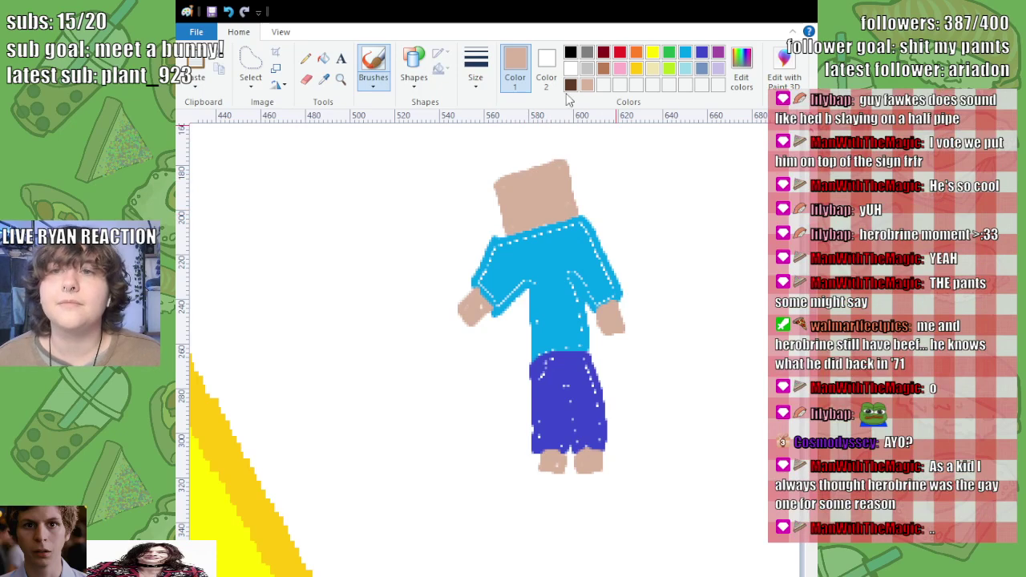
left_click(604, 68)
mouse_move(502, 187)
left_mouse_down()
mouse_move(544, 172)
mouse_move(508, 189)
mouse_move(529, 170)
mouse_move(502, 178)
mouse_move(554, 165)
mouse_move(571, 181)
mouse_move(536, 178)
mouse_move(498, 202)
mouse_move(501, 186)
left_mouse_up()
left_click(229, 11)
Step: Paint dark brown hair along the top of Herobrine's head and a face with two white eyes and a pink mouth
left_click(570, 84)
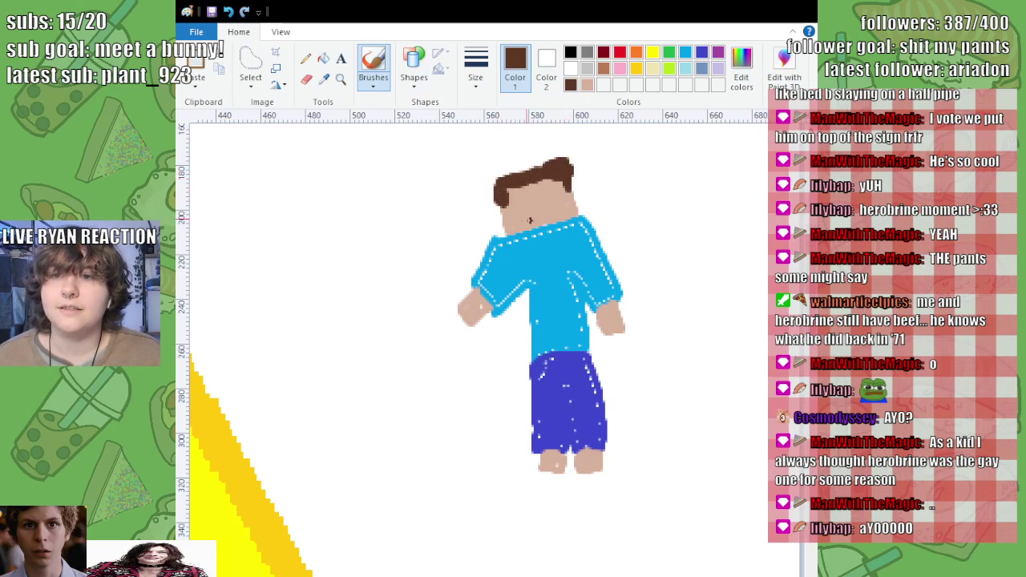
left_click(571, 69)
left_click_drag(517, 203, 545, 196)
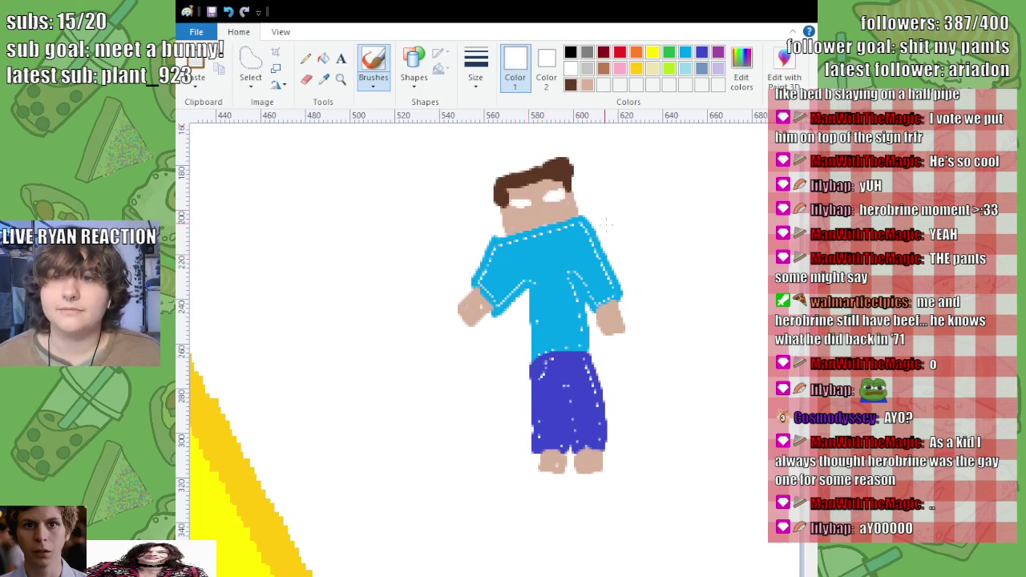
left_click(620, 69)
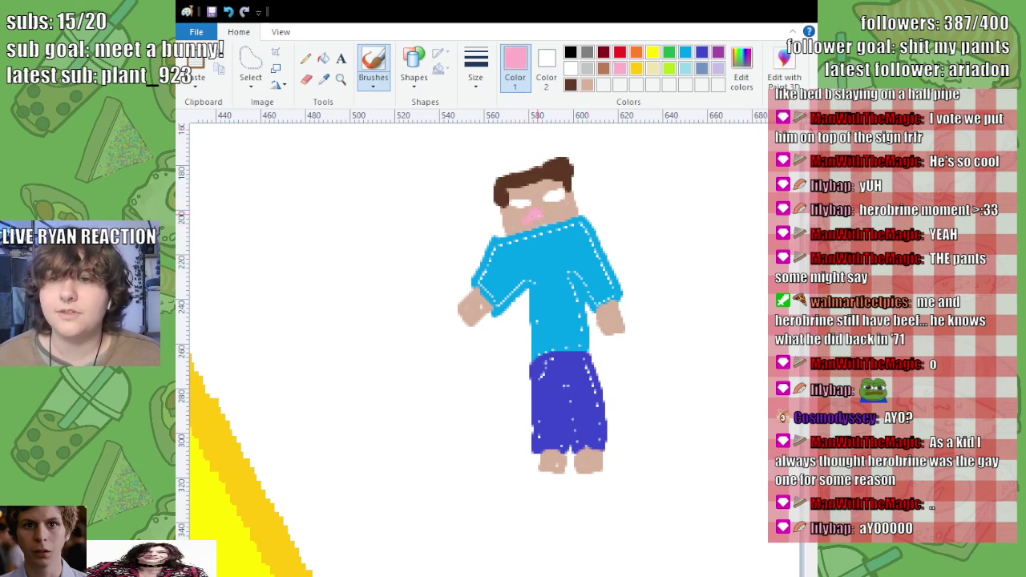
left_click_drag(527, 215, 537, 216)
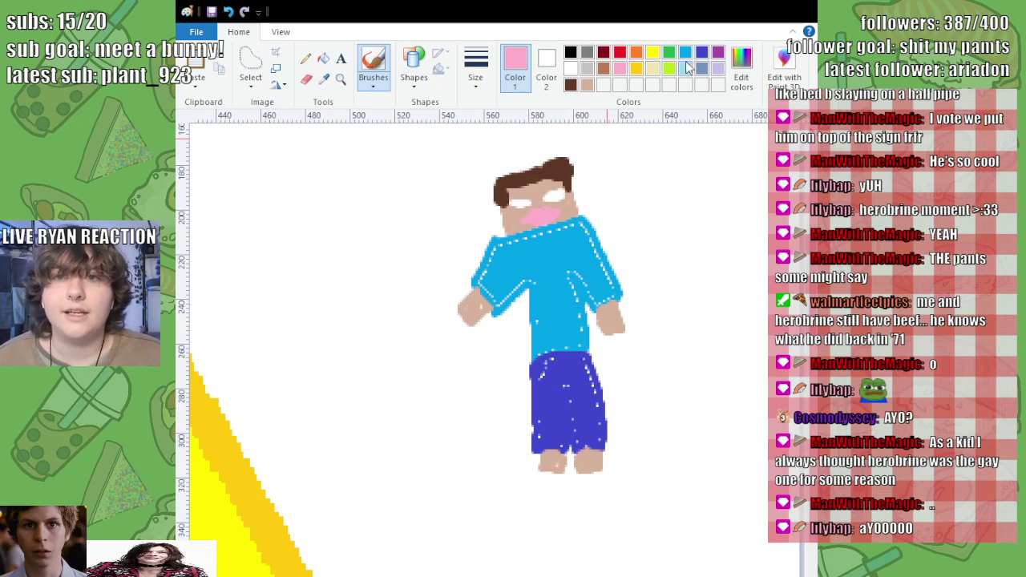
Step: Paint a solid light turquoise sword with a blade and rounded guard at the hand nearest the warning triangle
left_click(685, 53)
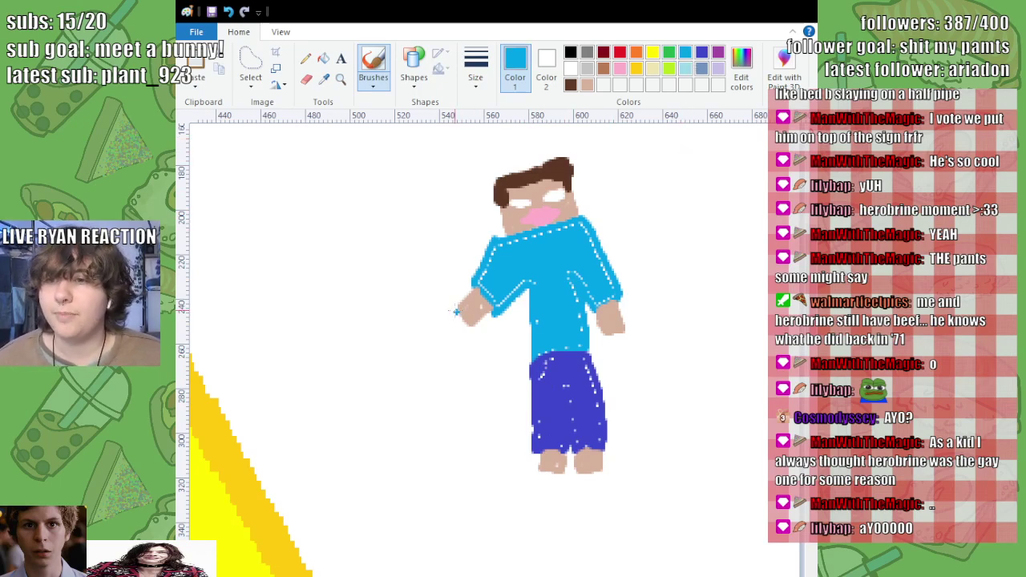
left_click(685, 69)
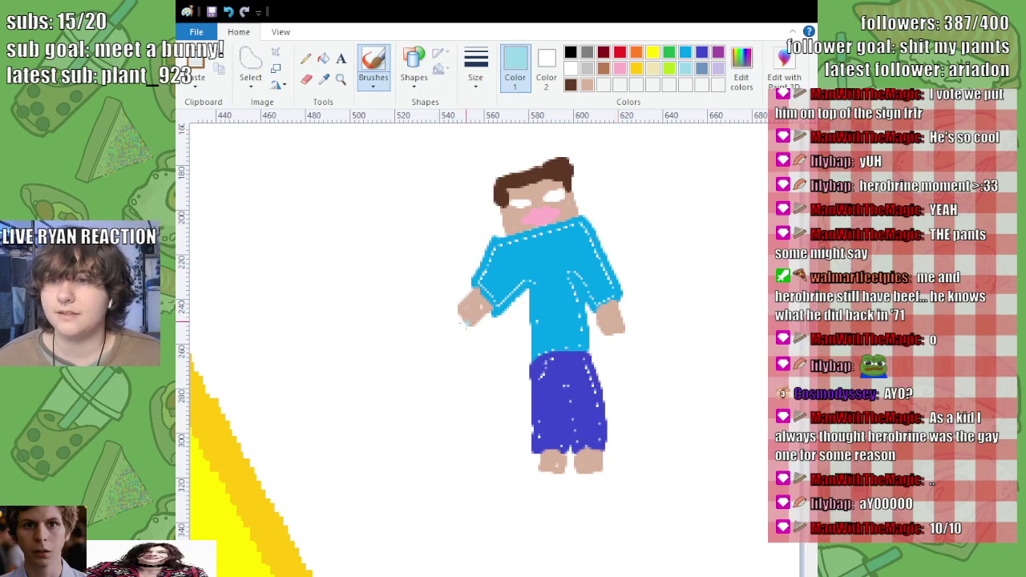
mouse_move(465, 322)
left_mouse_down()
mouse_move(414, 279)
mouse_move(457, 324)
left_mouse_up()
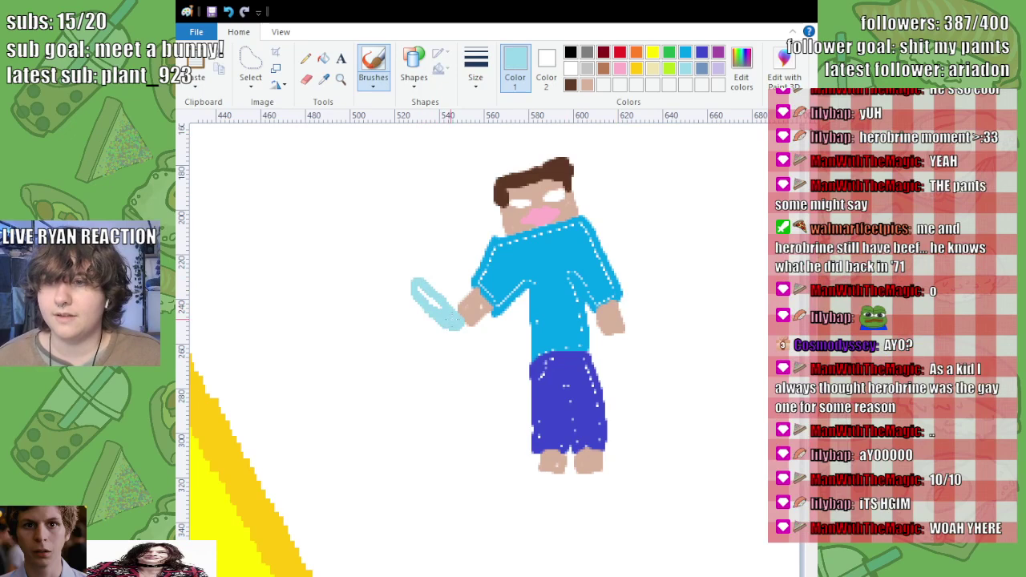
mouse_move(454, 332)
left_mouse_down()
mouse_move(463, 357)
mouse_move(449, 329)
mouse_move(460, 324)
mouse_move(475, 347)
mouse_move(484, 322)
left_mouse_up()
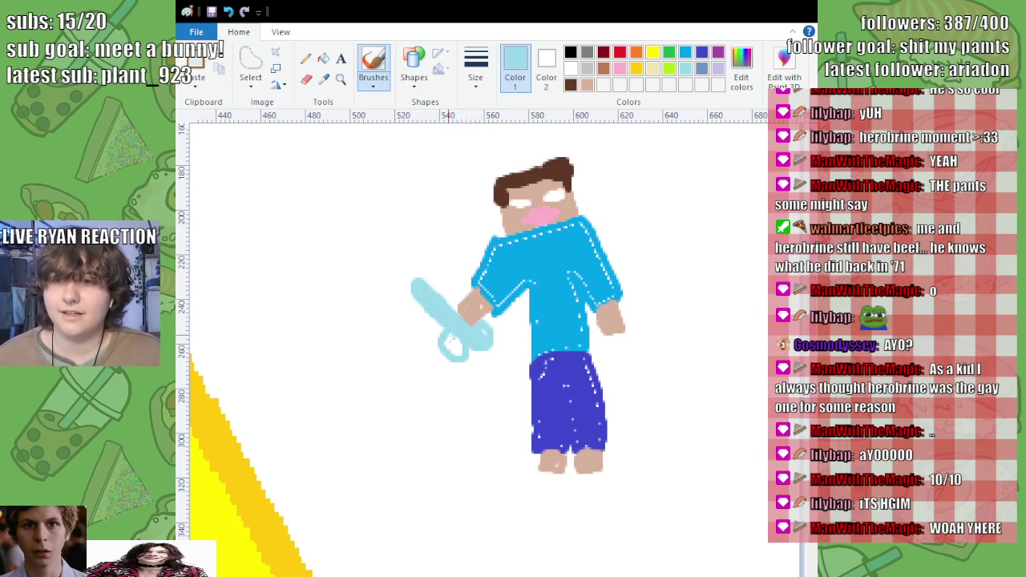
left_click_drag(450, 340, 451, 342)
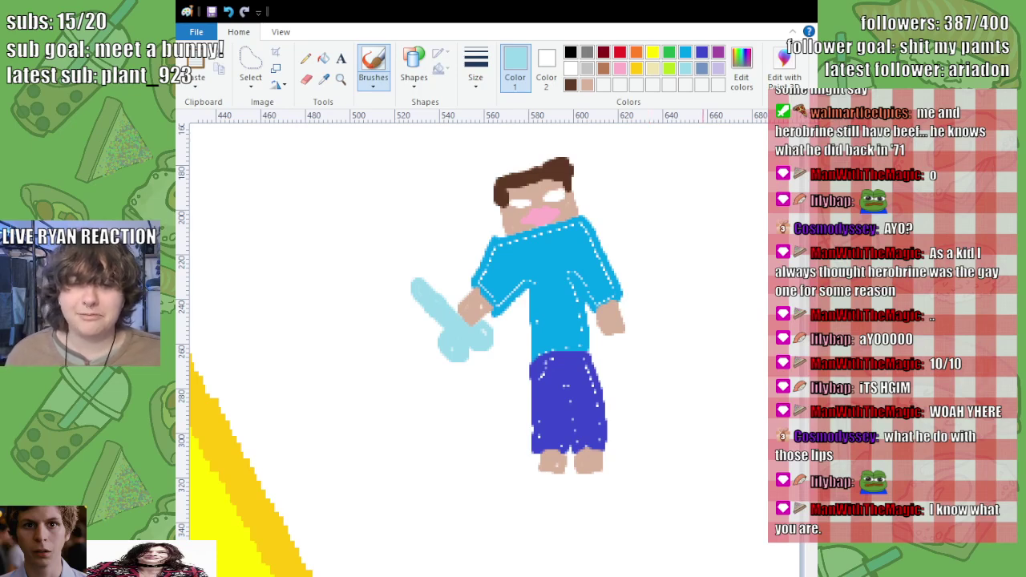
Step: Select the skateboarding lizard doodle beside the warning triangle, shrink it, and place it above the triangle's tip
scroll(473, 321, "down", 1)
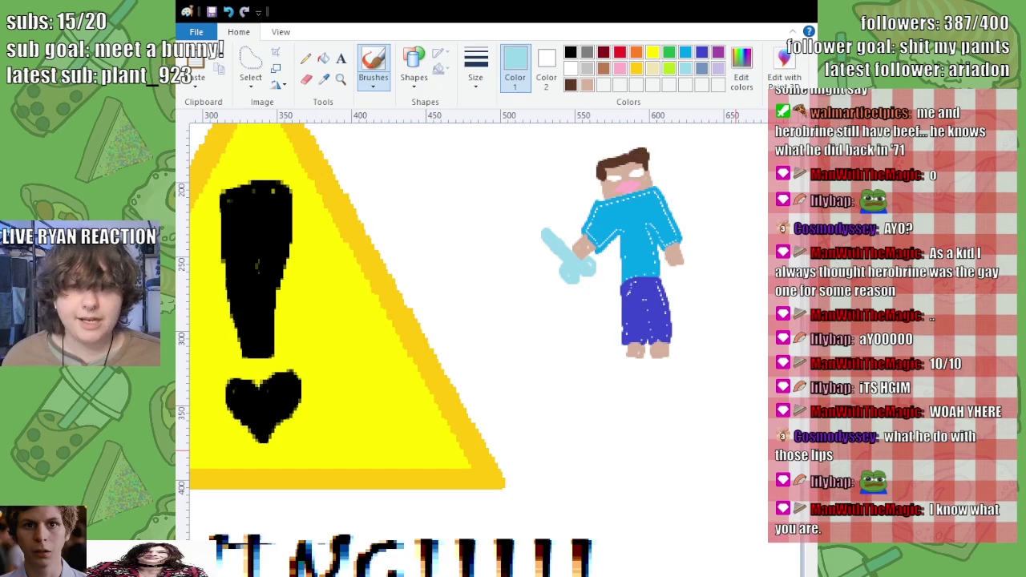
scroll(438, 271, "down", 2)
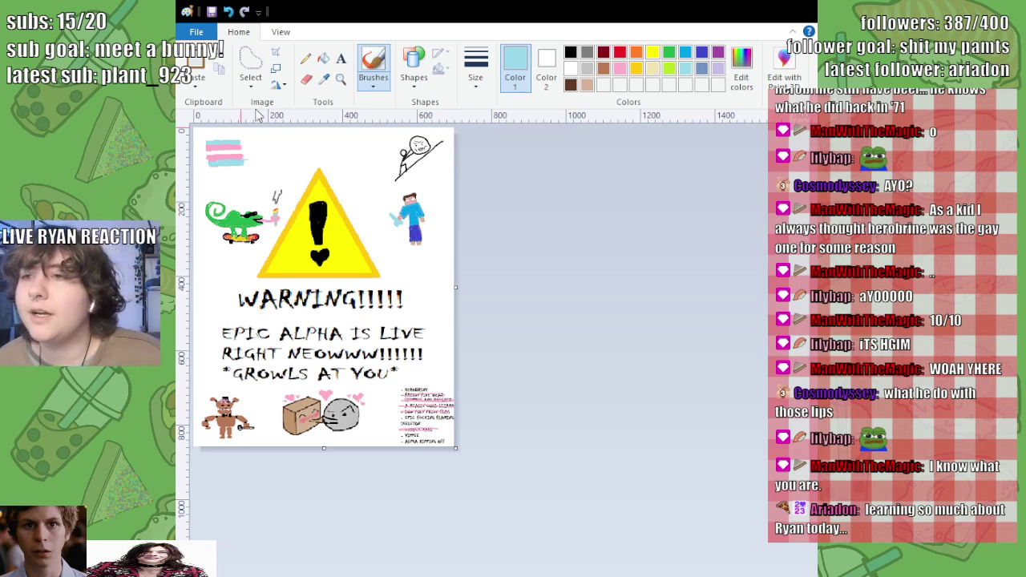
left_click(250, 66)
mouse_move(247, 255)
left_mouse_down()
mouse_move(282, 217)
mouse_move(280, 177)
mouse_move(206, 194)
mouse_move(197, 210)
mouse_move(231, 252)
left_mouse_up()
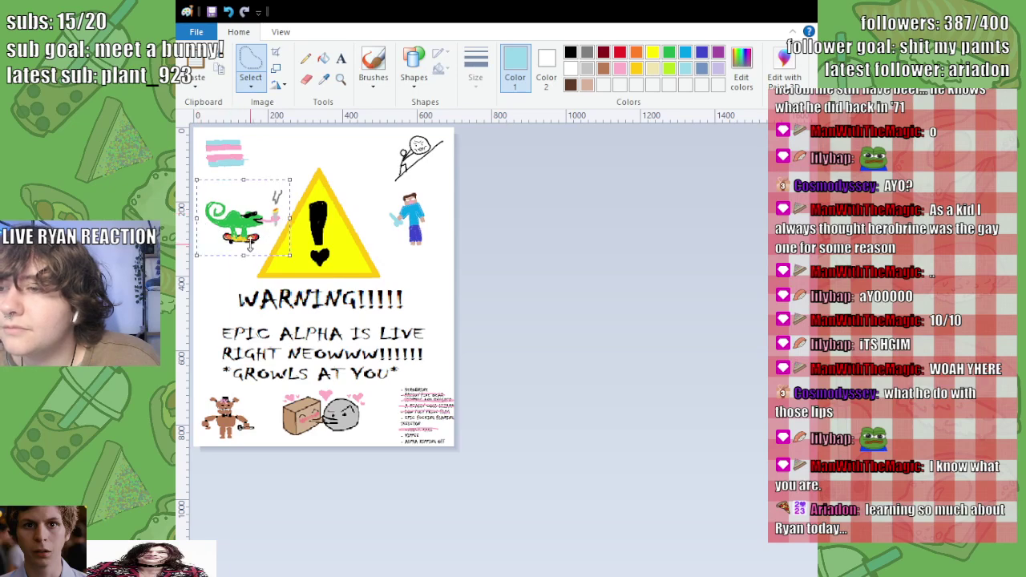
left_click(228, 11)
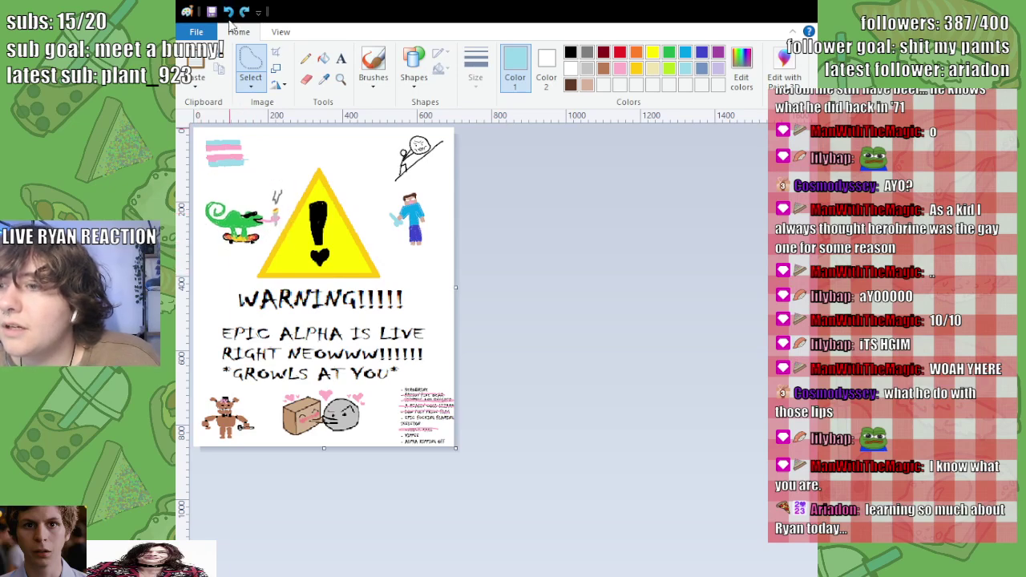
mouse_move(257, 253)
left_mouse_down()
mouse_move(287, 204)
mouse_move(281, 178)
mouse_move(212, 195)
mouse_move(195, 216)
mouse_move(226, 246)
mouse_move(264, 250)
left_mouse_up()
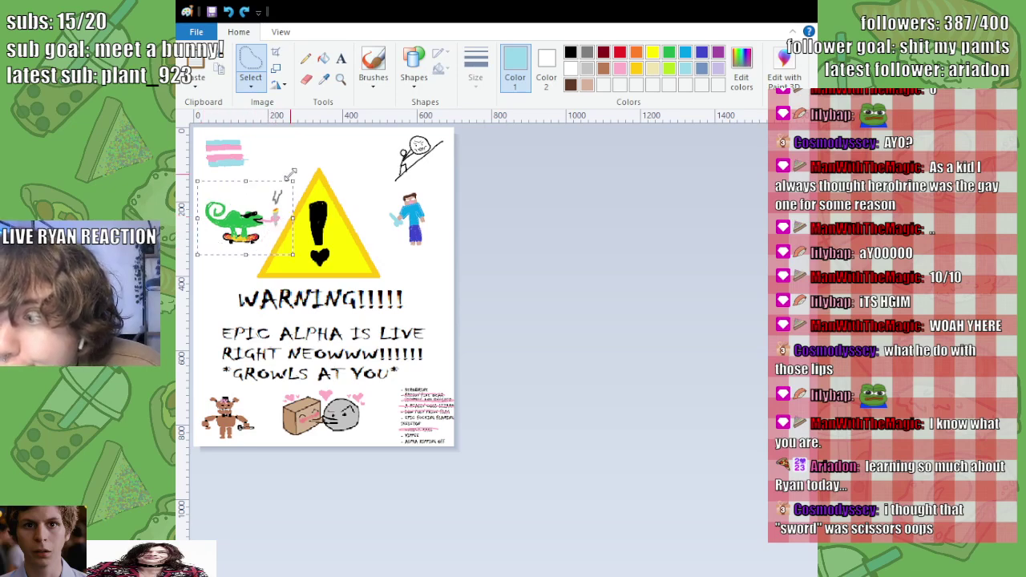
left_click_drag(292, 182, 331, 152)
left_click(374, 202)
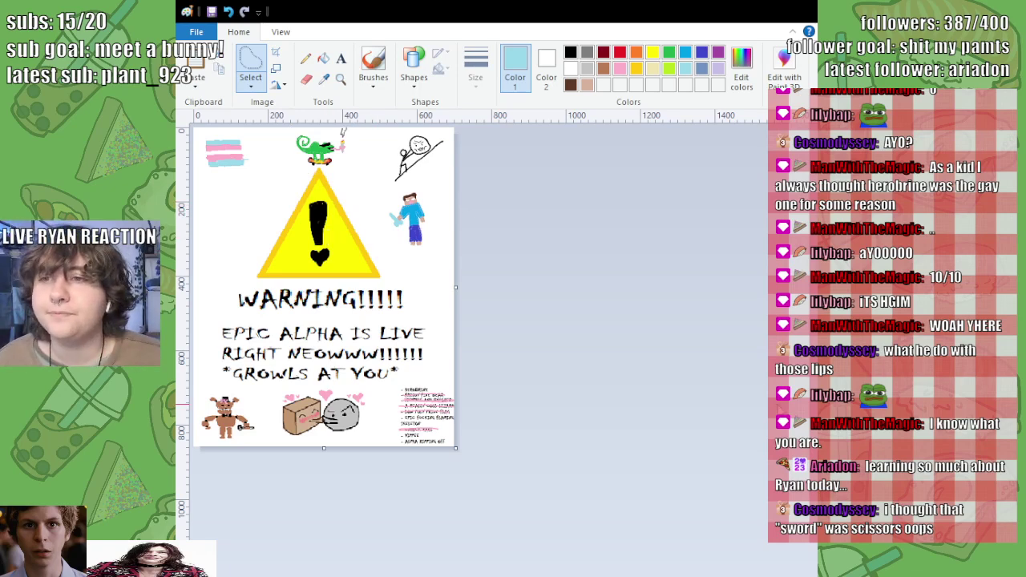
Step: Select the Herobrine doodle, enlarge it slightly, and place it a little closer to the warning triangle
mouse_move(409, 265)
left_mouse_down()
mouse_move(438, 198)
mouse_move(410, 187)
mouse_move(380, 213)
mouse_move(397, 251)
mouse_move(370, 283)
left_mouse_up()
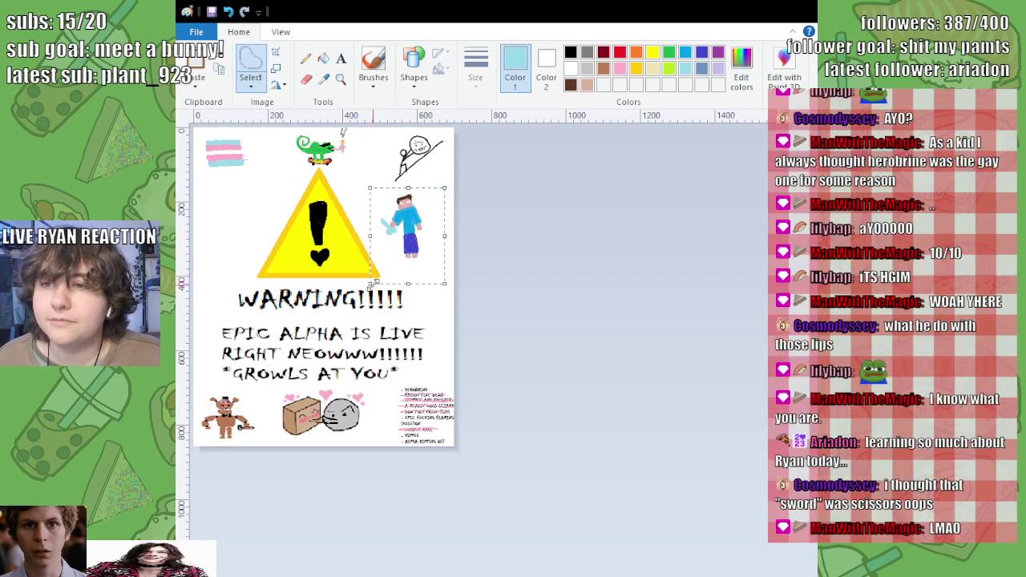
left_click(438, 338)
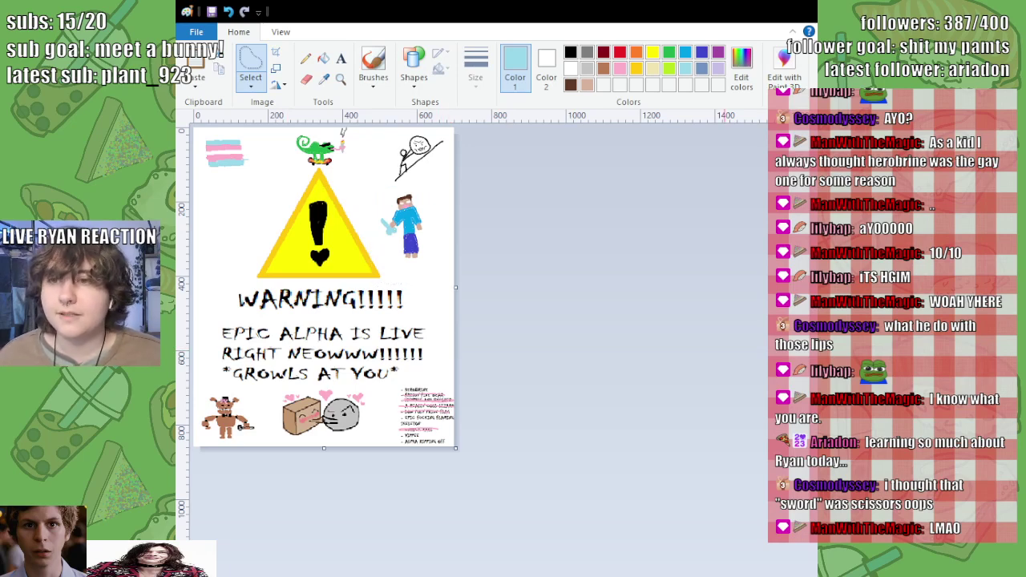
Step: Brush rounded indigo bulges onto both hips of Herobrine's trousers, just below the shirt
scroll(225, 152, "up", 5, "ctrl")
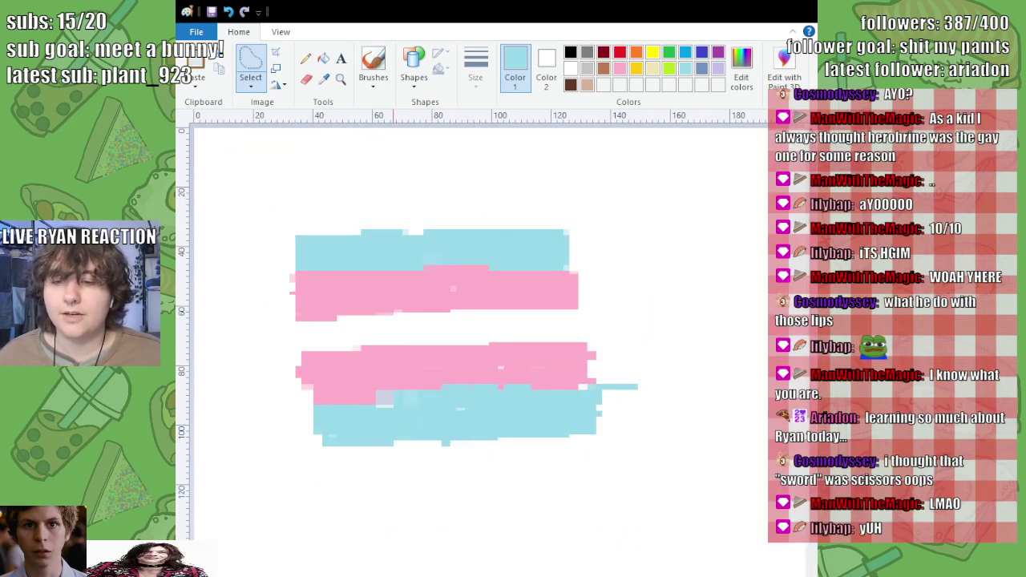
scroll(473, 329, "down", 3, "ctrl")
scroll(473, 329, "right", 10)
scroll(473, 329, "left", 1)
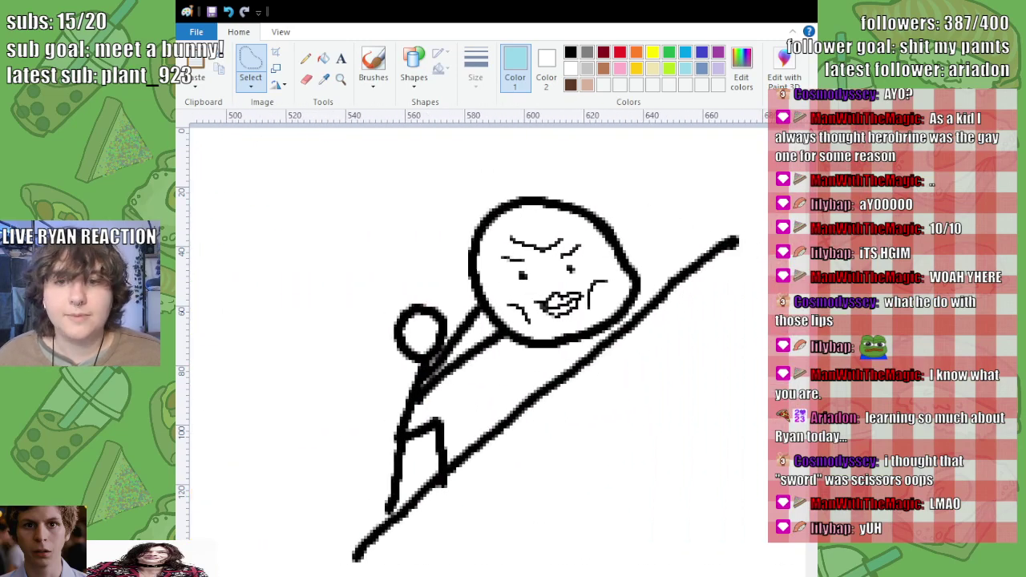
scroll(473, 329, "up", 2, "ctrl")
scroll(473, 329, "down", 10)
scroll(473, 329, "up", 3)
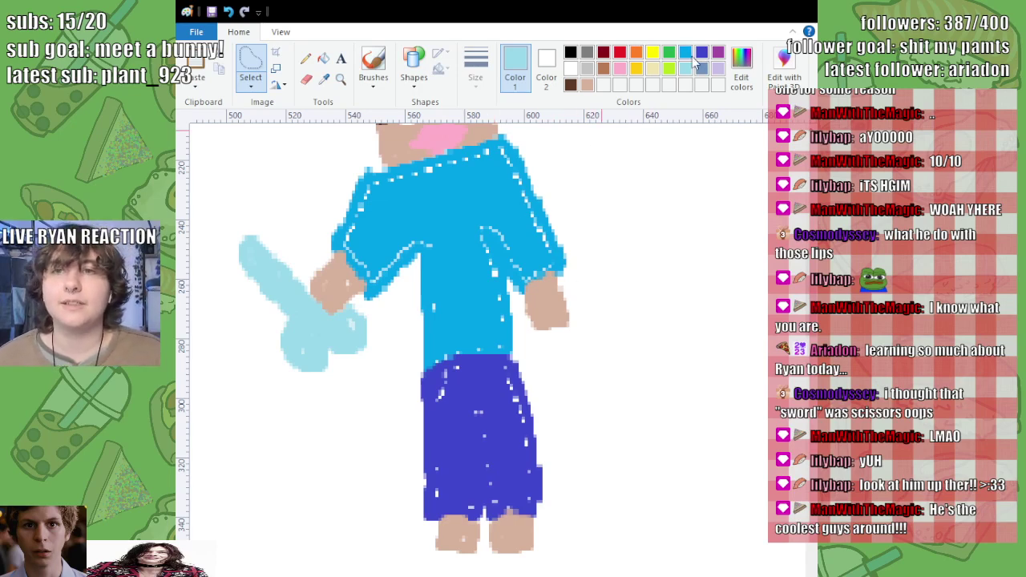
left_click(373, 64)
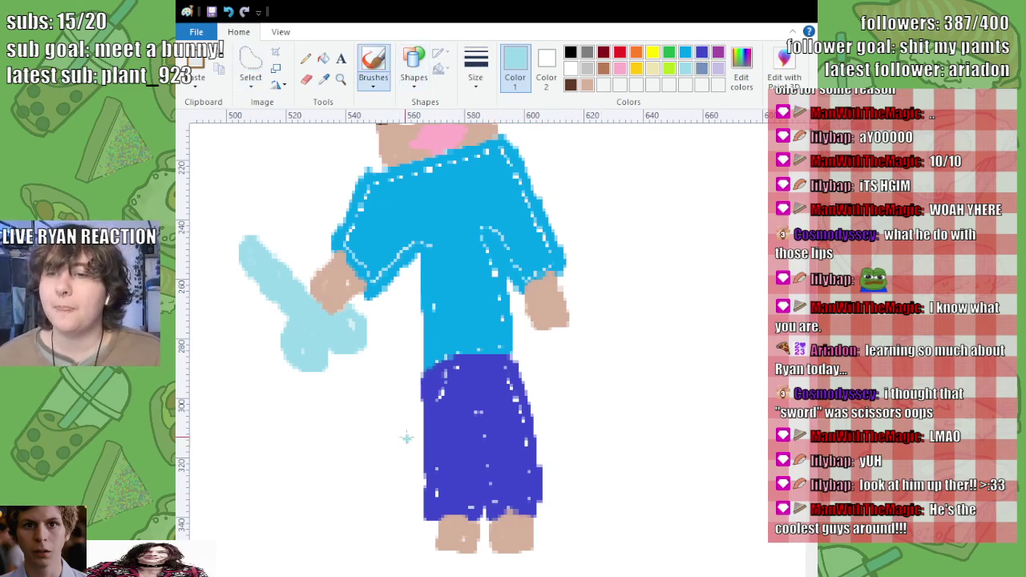
mouse_move(411, 373)
left_mouse_down()
mouse_move(427, 375)
mouse_move(412, 394)
left_mouse_up()
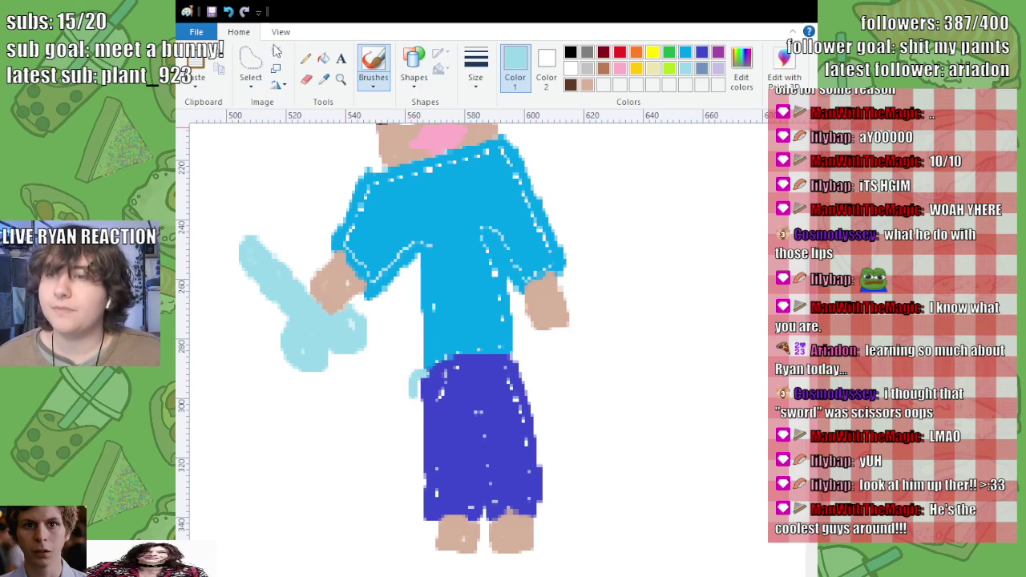
left_click(228, 11)
left_click(701, 53)
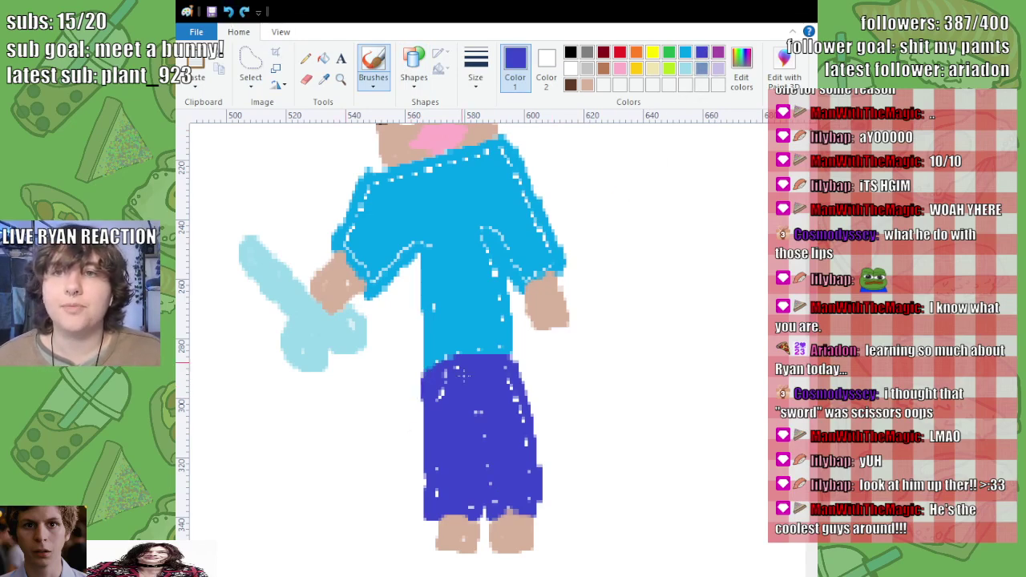
mouse_move(418, 371)
left_mouse_down()
mouse_move(404, 401)
mouse_move(423, 438)
mouse_move(413, 410)
left_mouse_up()
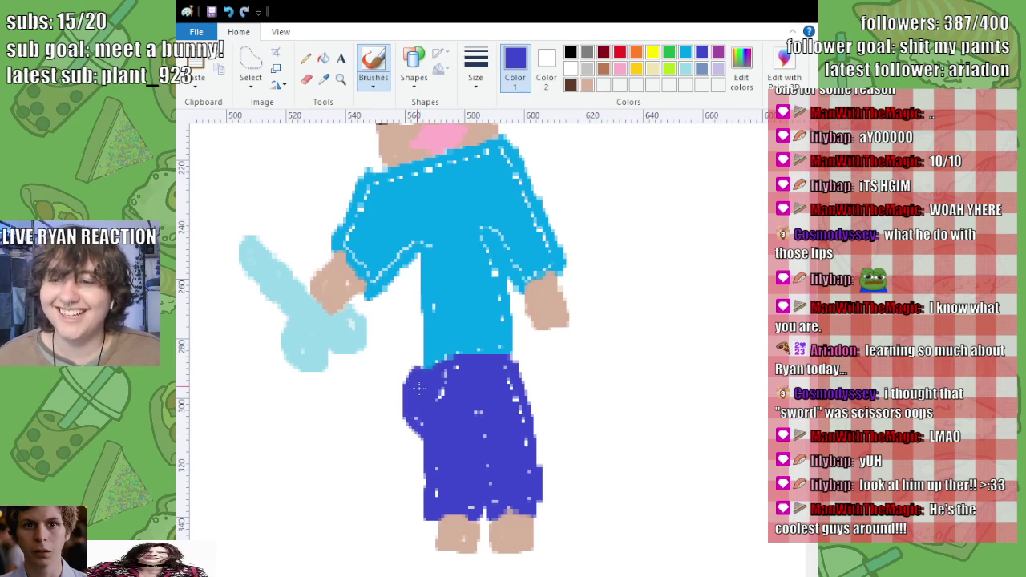
mouse_move(509, 353)
left_mouse_down()
mouse_move(538, 367)
mouse_move(537, 417)
mouse_move(525, 370)
mouse_move(510, 375)
left_mouse_up()
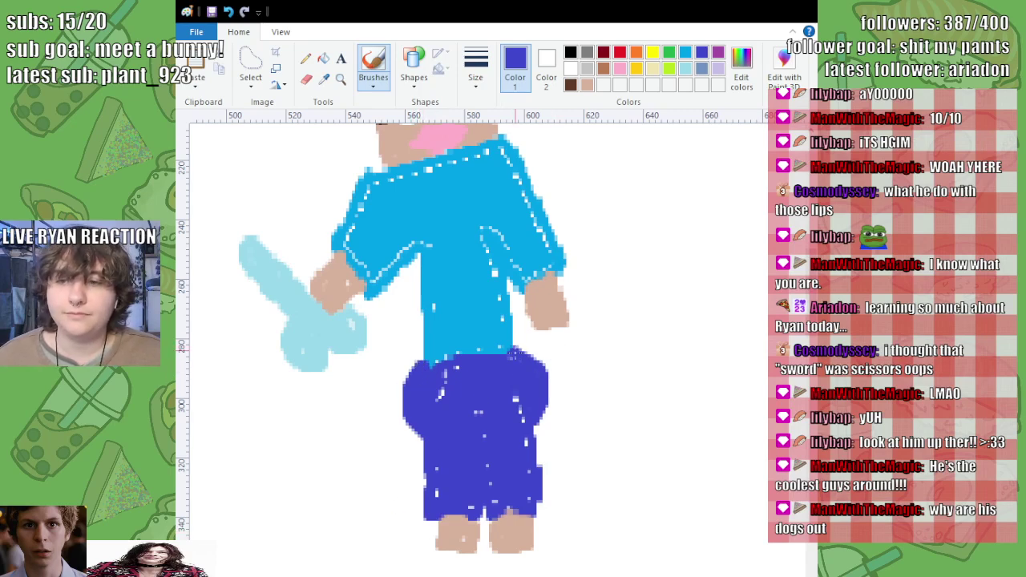
left_click_drag(514, 353, 544, 383)
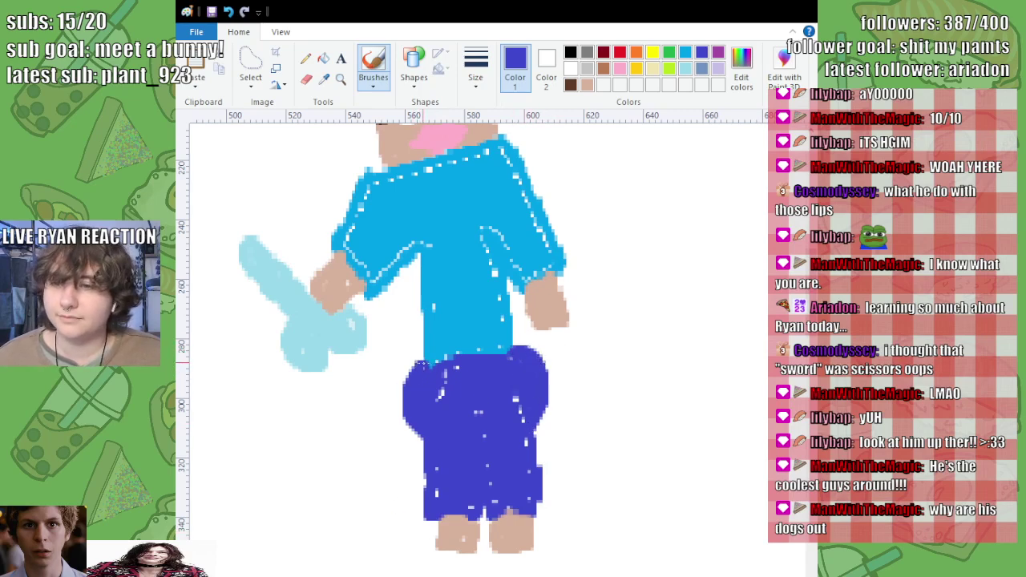
mouse_move(412, 362)
left_mouse_down()
mouse_move(399, 408)
mouse_move(419, 439)
left_mouse_up()
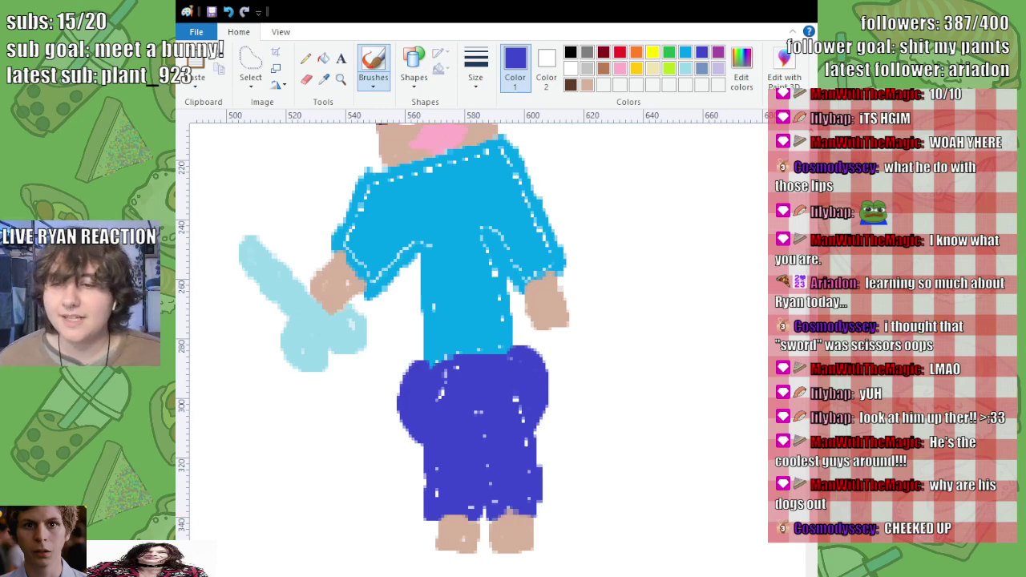
Step: Paint large, splayed tan feet with toes below Herobrine's trousers
left_click(587, 84)
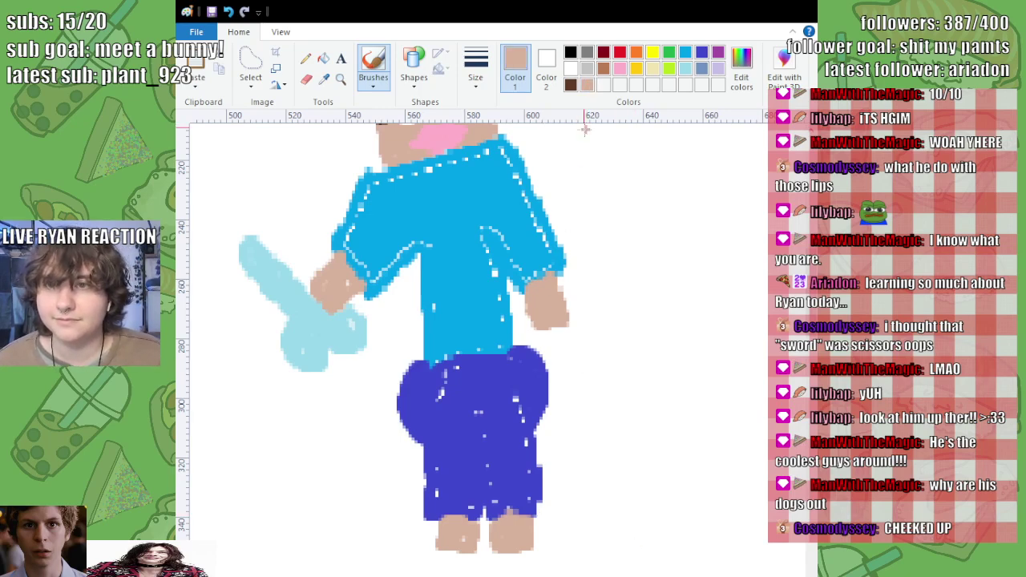
mouse_move(439, 543)
left_mouse_down()
mouse_move(397, 573)
mouse_move(417, 560)
mouse_move(431, 575)
mouse_move(455, 569)
mouse_move(463, 546)
mouse_move(438, 566)
mouse_move(431, 555)
mouse_move(521, 574)
left_mouse_up()
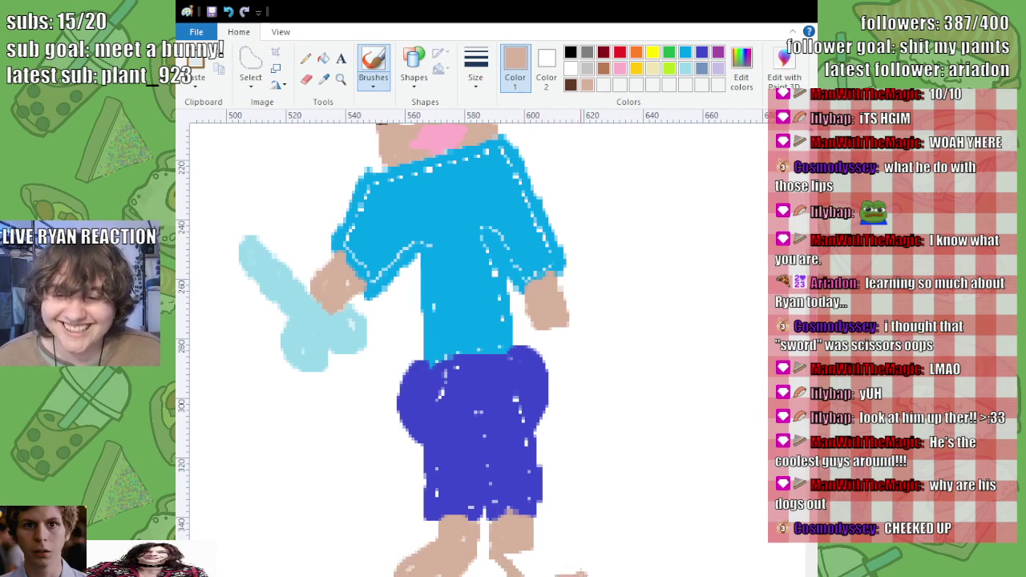
mouse_move(583, 572)
left_mouse_down()
mouse_move(523, 543)
mouse_move(500, 559)
mouse_move(531, 546)
mouse_move(568, 569)
left_mouse_up()
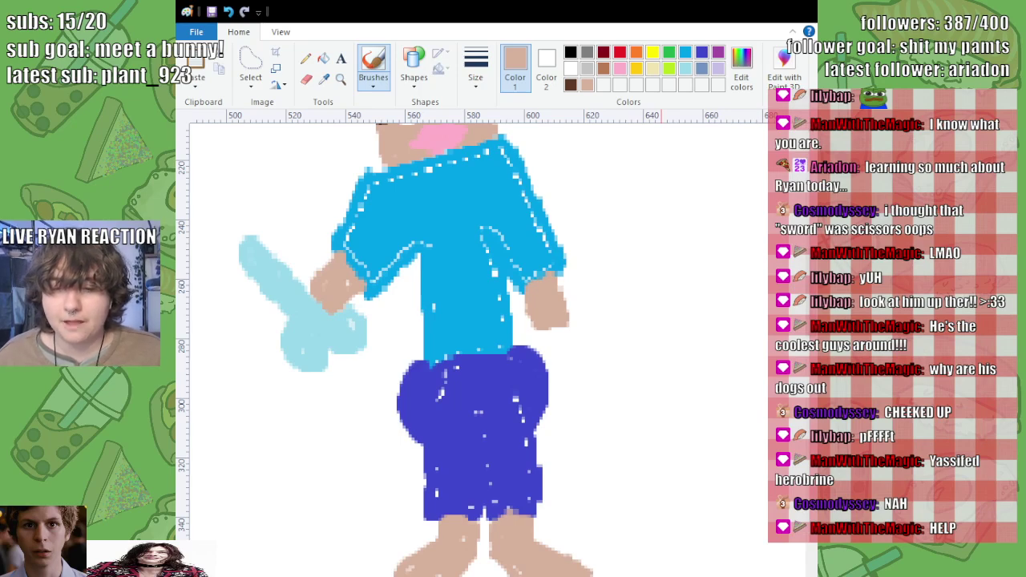
Step: Select the whole Herobrine figure and enlarge it slightly in the space below the boulder-pushing stick figure
scroll(473, 329, "down", 3)
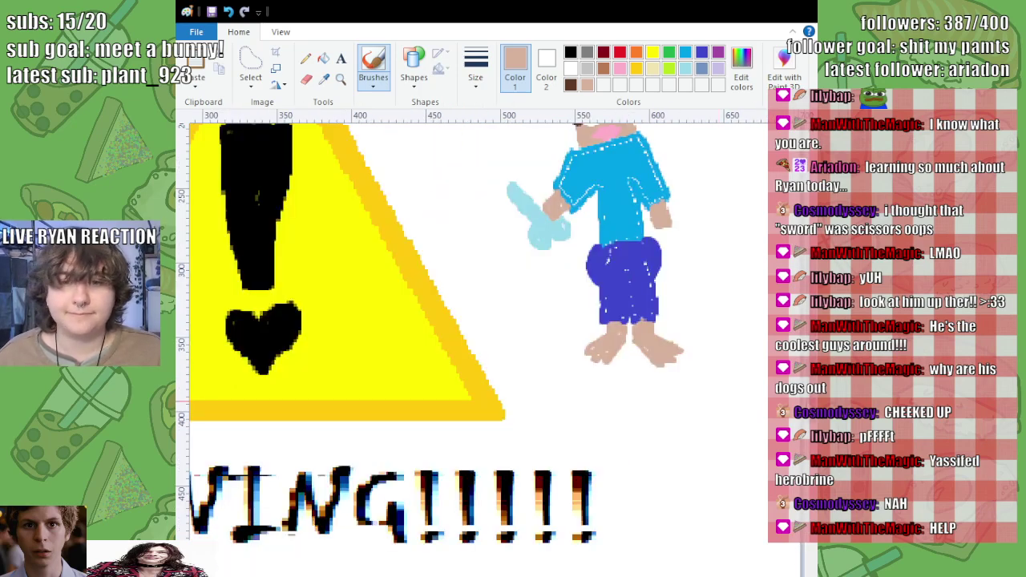
scroll(583, 389, "up", 4)
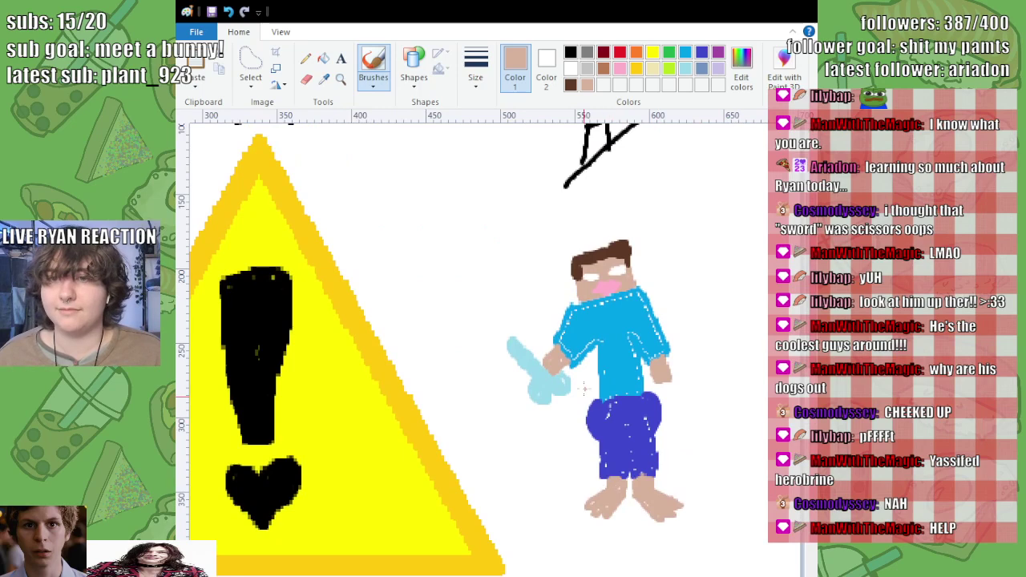
left_click(251, 63)
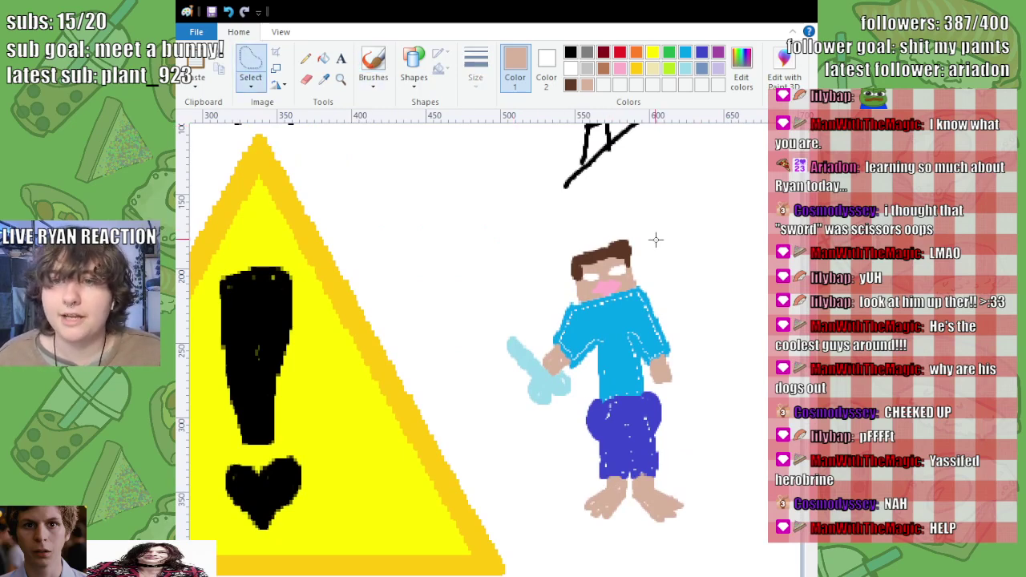
mouse_move(656, 239)
left_mouse_down()
mouse_move(489, 324)
mouse_move(486, 380)
mouse_move(541, 460)
mouse_move(571, 532)
mouse_move(674, 556)
mouse_move(731, 476)
mouse_move(694, 281)
left_mouse_up()
left_click_drag(742, 218, 794, 188)
key("Escape")
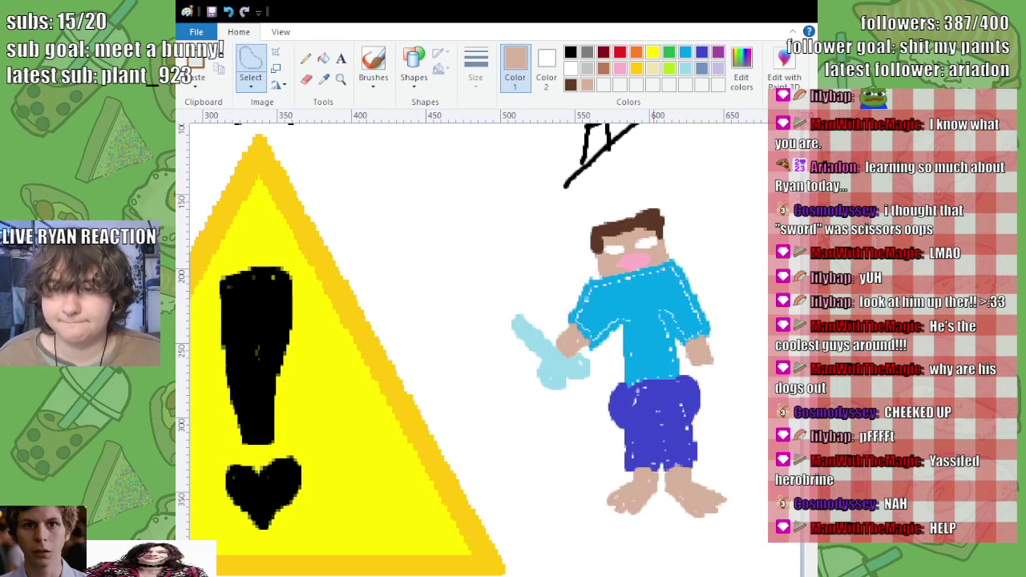
Step: Cross off the "HEROBRINE" entry in the to-do list with a rose-pink brush stroke
key("ctrl+Page_Down")
key("ctrl+Page_Down")
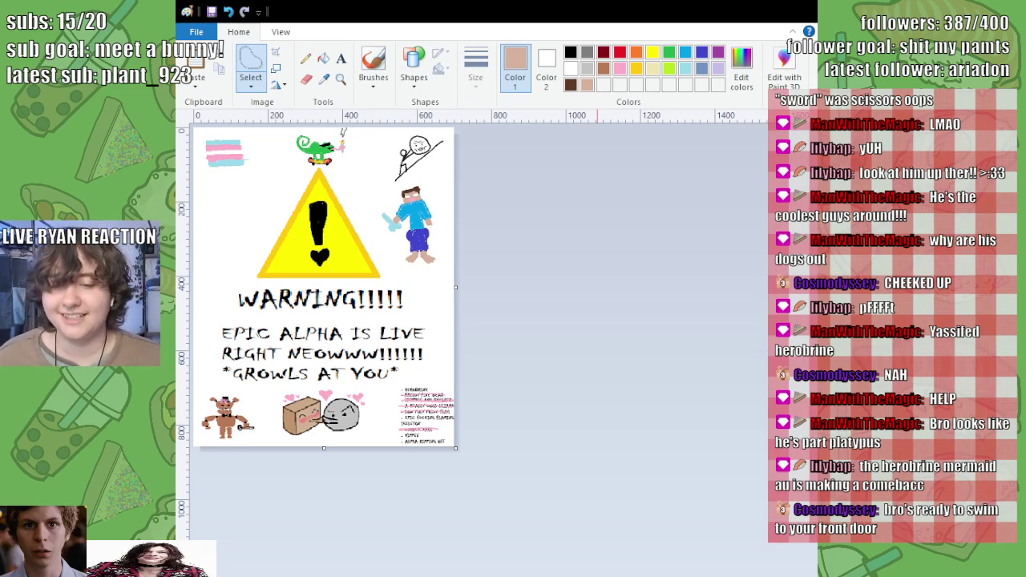
scroll(473, 329, "up", 2)
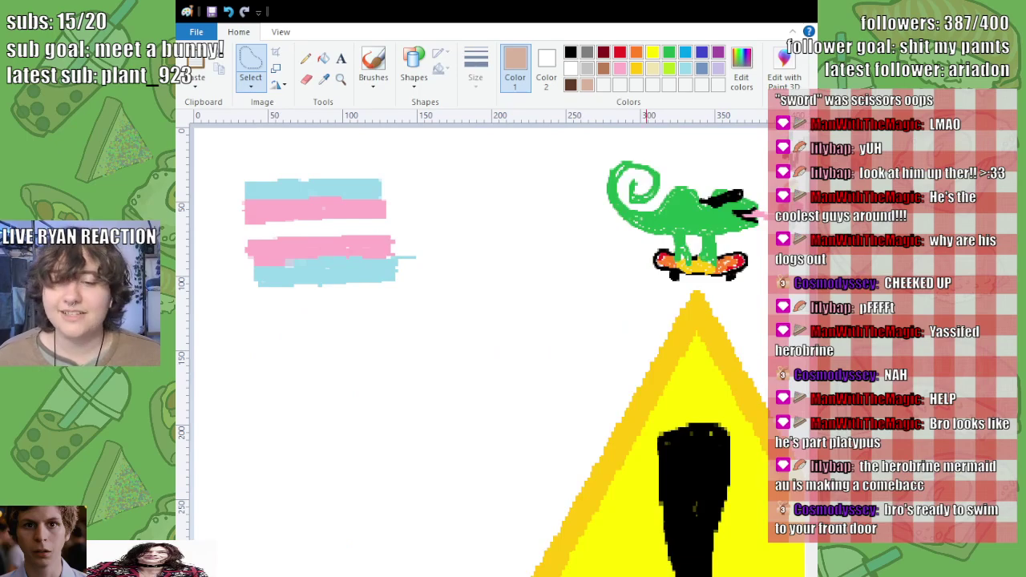
scroll(473, 329, "down", 2)
scroll(473, 329, "up", 2)
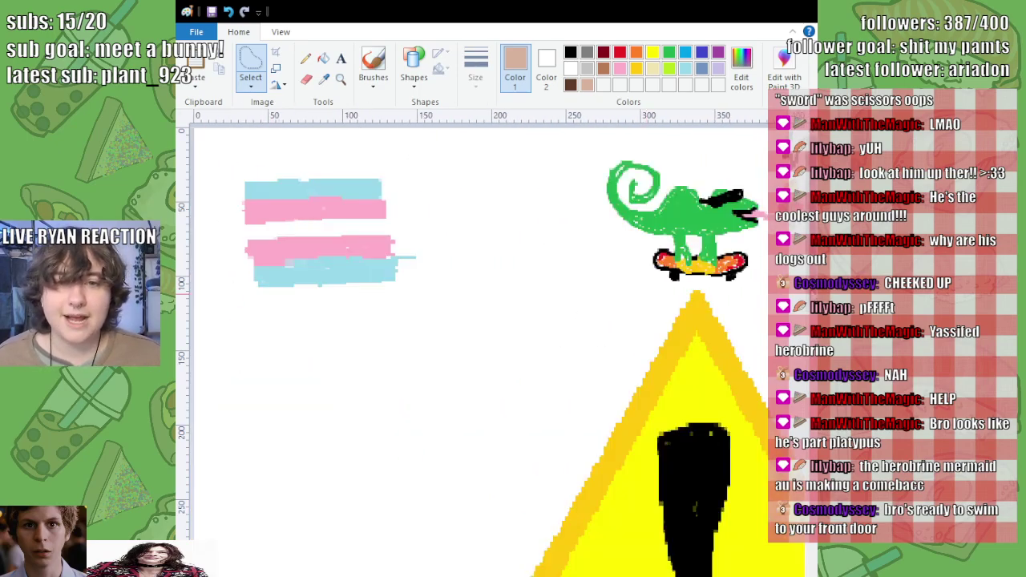
scroll(472, 328, "down", 5)
scroll(473, 329, "down", 3)
scroll(472, 328, "right", 5)
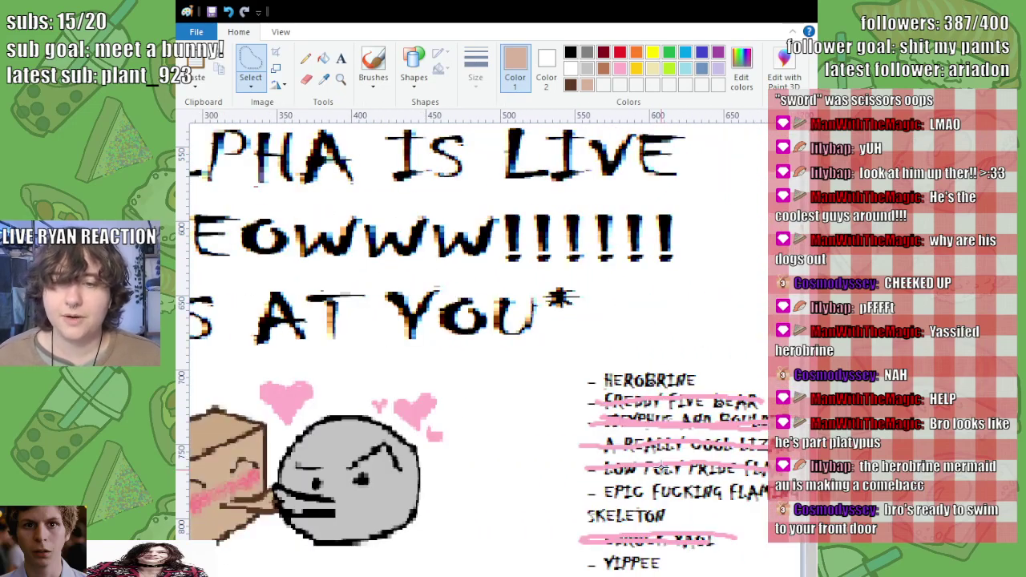
left_click(374, 63)
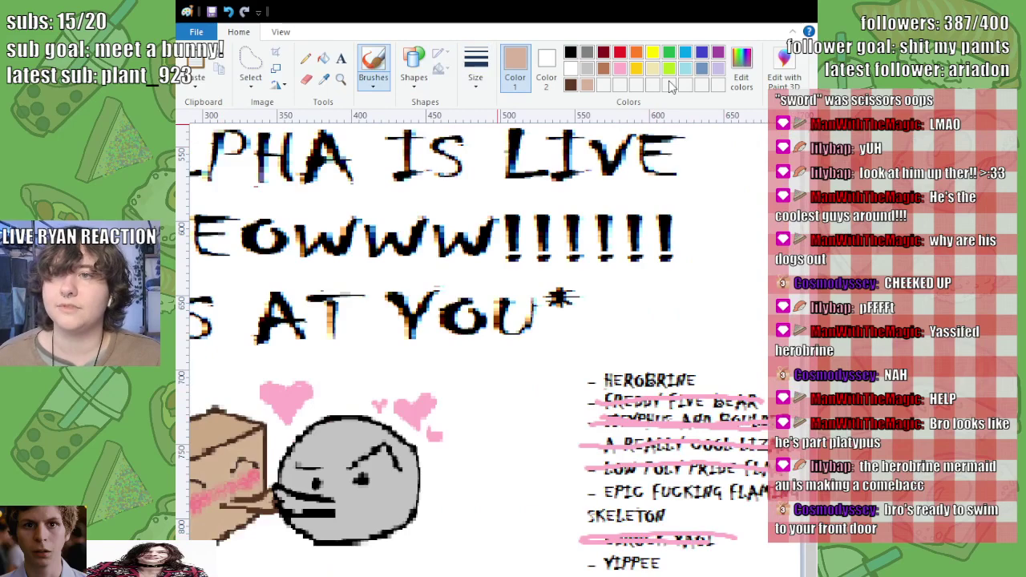
left_click(620, 68)
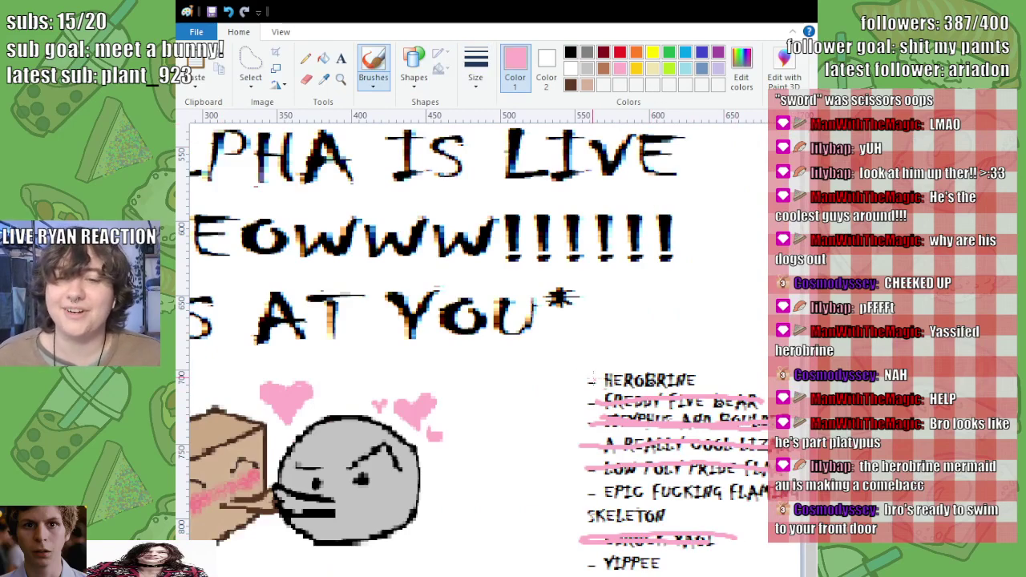
left_click_drag(594, 380, 751, 377)
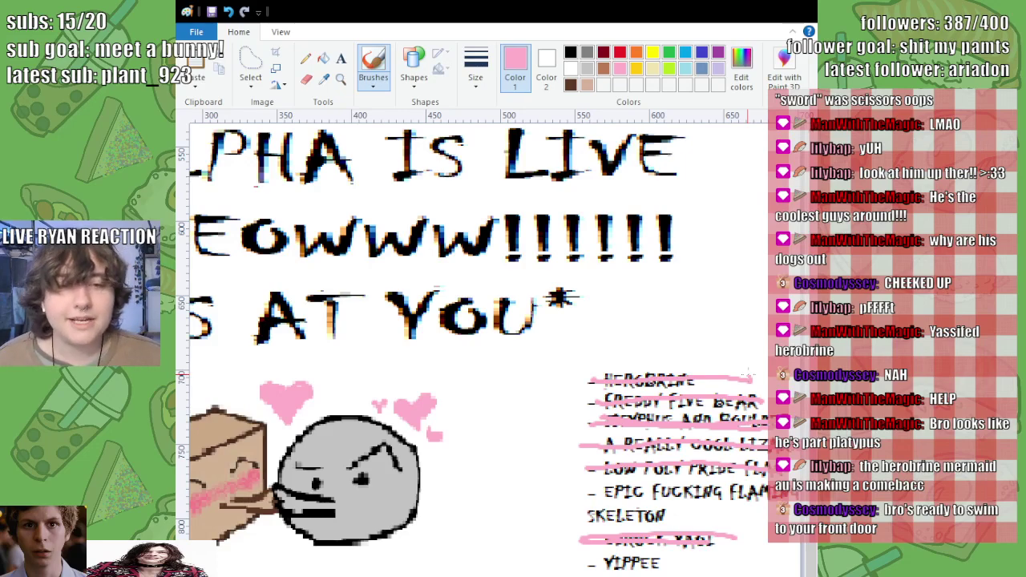
scroll(473, 344, "up", 9)
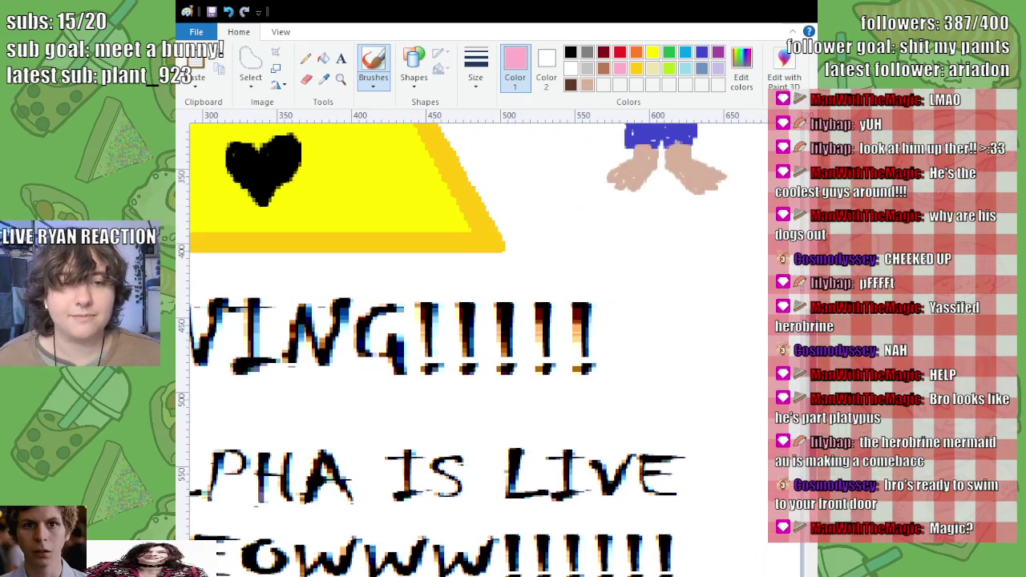
scroll(473, 345, "up", 3)
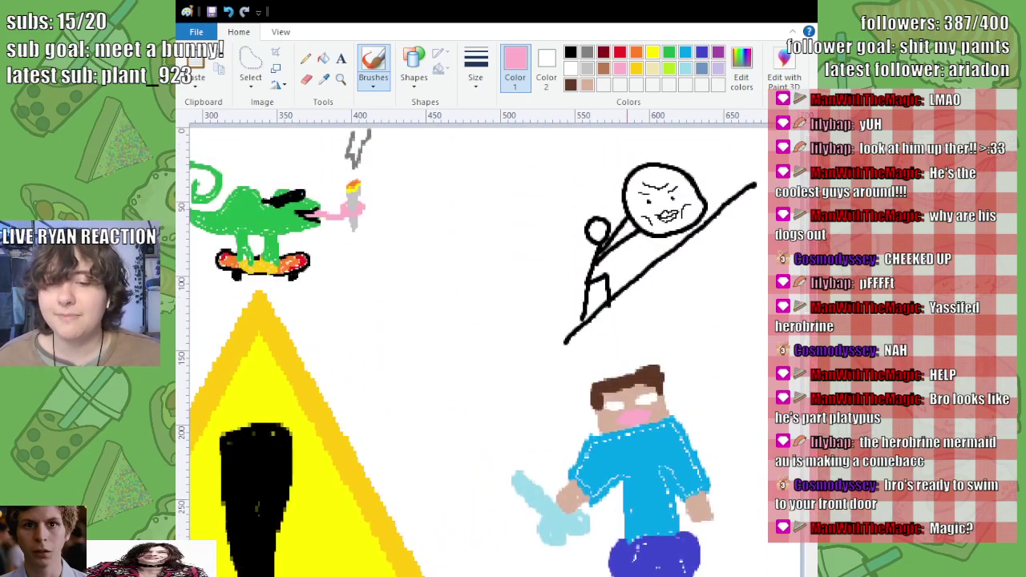
scroll(473, 344, "left", 9)
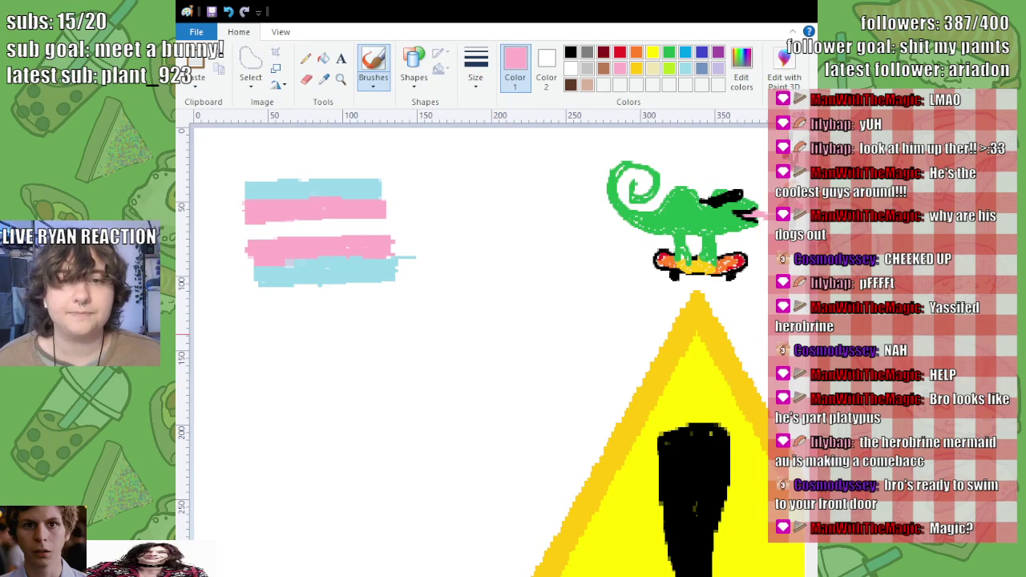
Step: Outline an indigo skull with a narrow jaw, about 115 px wide and 125 px tall, in the blank space below the pink-and-blue stripes
scroll(455, 335, "down", 3)
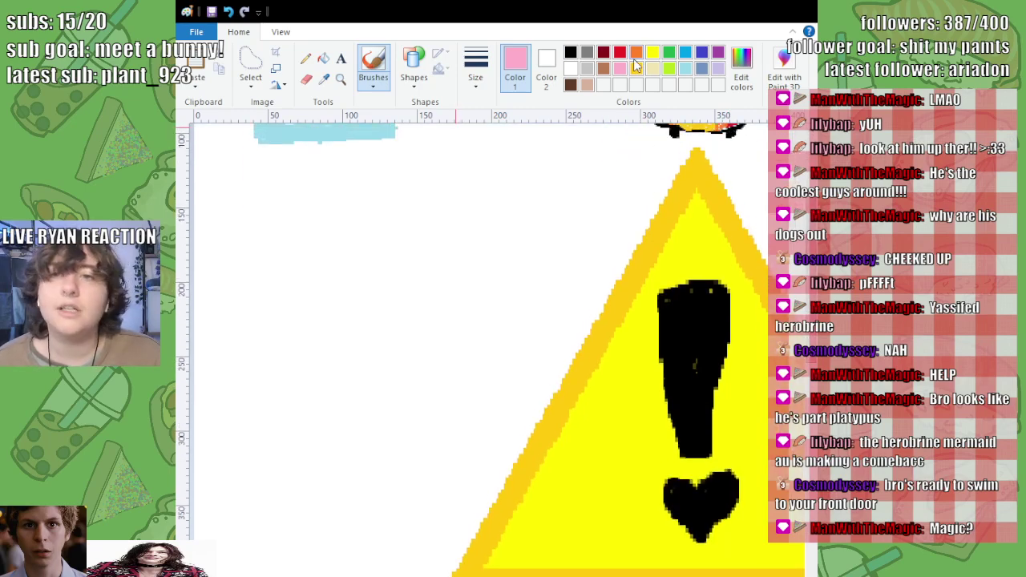
left_click(570, 52)
left_click(701, 52)
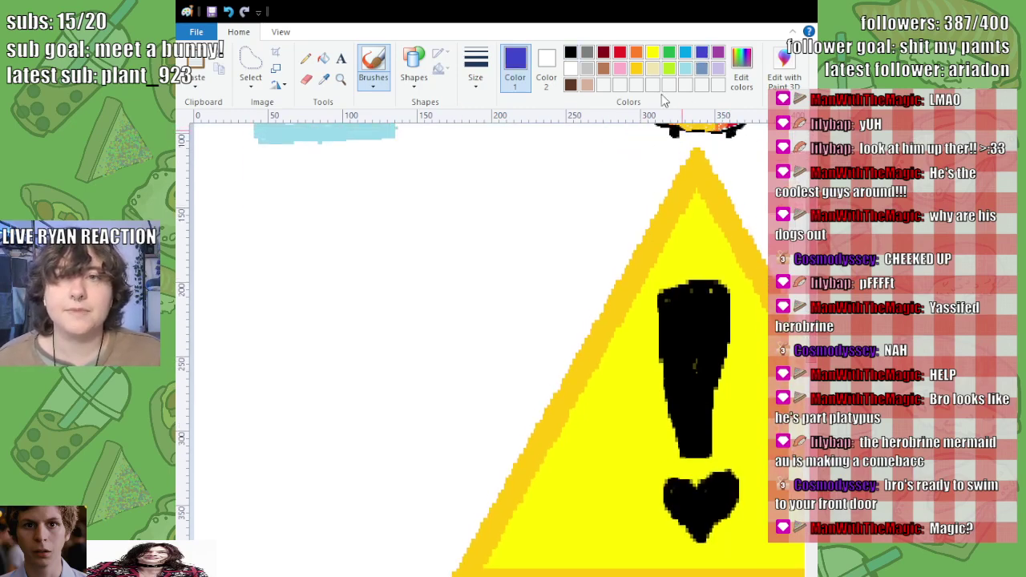
mouse_move(375, 237)
left_mouse_down()
mouse_move(310, 231)
mouse_move(261, 274)
mouse_move(260, 301)
mouse_move(295, 351)
mouse_move(294, 398)
mouse_move(304, 409)
mouse_move(379, 409)
mouse_move(394, 352)
mouse_move(432, 286)
mouse_move(411, 243)
mouse_move(361, 228)
left_mouse_up()
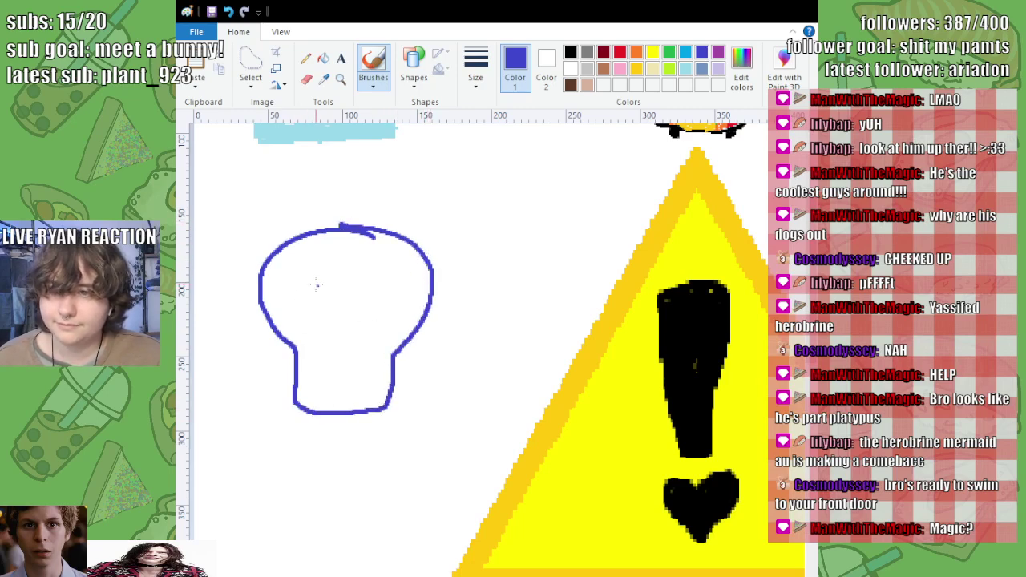
Step: Draw two angry, slanted eye sockets in indigo on the skull and dab a turquoise pupil in each
mouse_move(318, 285)
left_mouse_down()
mouse_move(290, 287)
mouse_move(284, 299)
mouse_move(321, 303)
mouse_move(298, 291)
mouse_move(289, 295)
mouse_move(298, 315)
mouse_move(341, 322)
mouse_move(338, 303)
left_mouse_up()
left_click(229, 11)
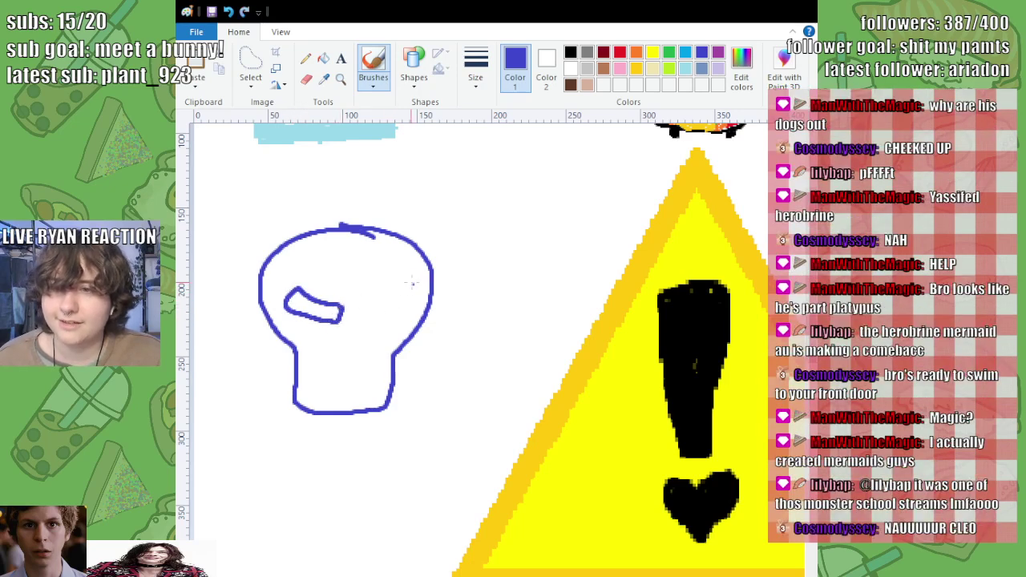
mouse_move(414, 283)
left_mouse_down()
mouse_move(351, 306)
mouse_move(352, 321)
mouse_move(385, 319)
mouse_move(414, 283)
left_mouse_up()
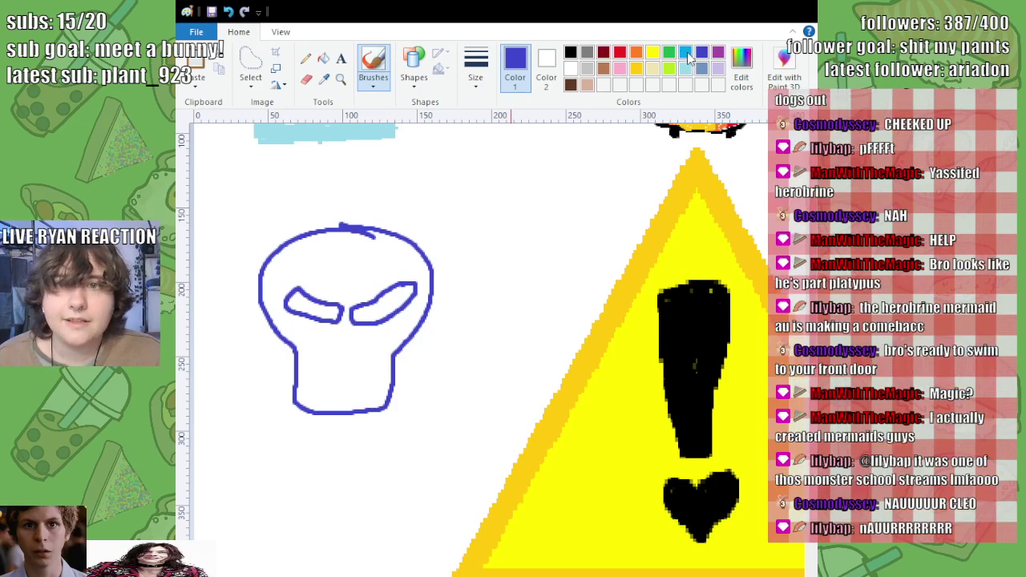
left_click(685, 53)
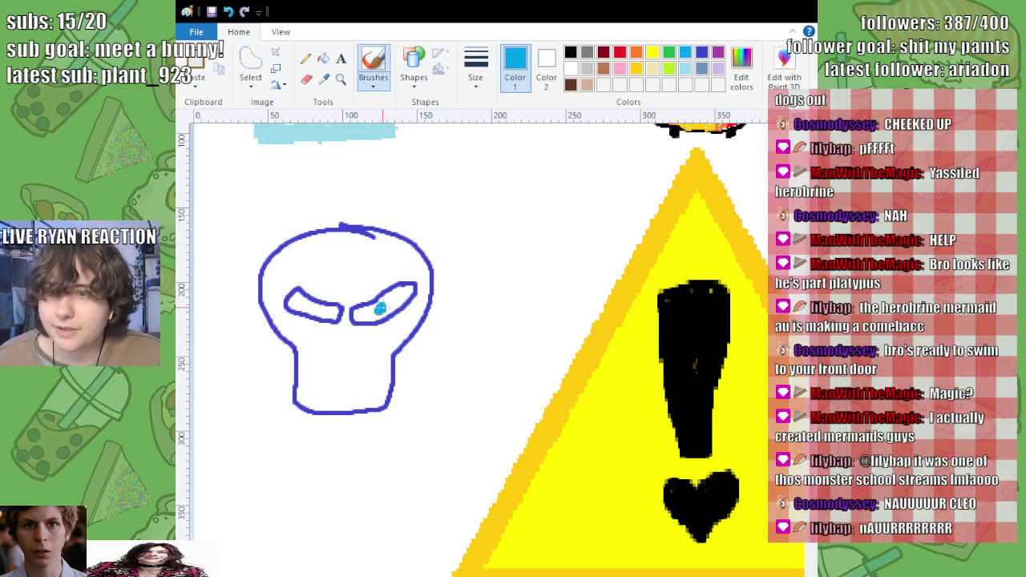
left_click(380, 308)
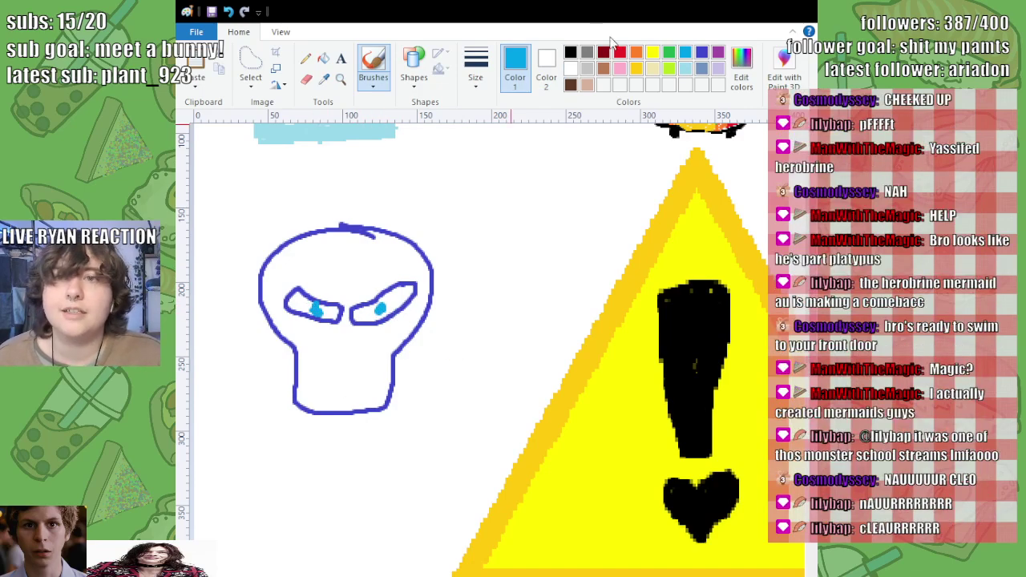
Step: Draw two rows of teeth across the skull's jaw and a solid nose above them in indigo
left_click(702, 53)
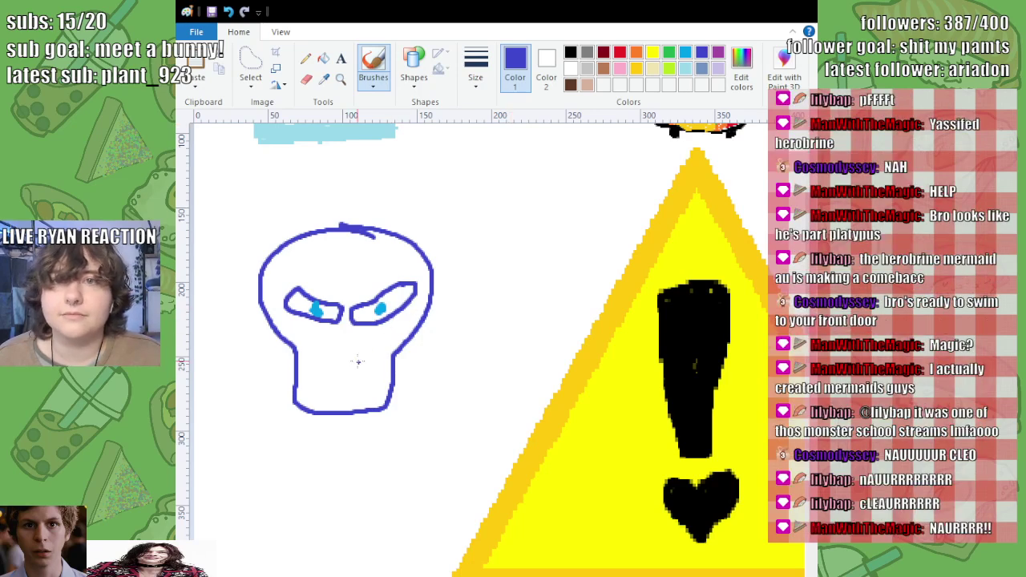
mouse_move(295, 355)
left_mouse_down()
mouse_move(387, 351)
mouse_move(387, 374)
mouse_move(371, 361)
mouse_move(365, 379)
mouse_move(358, 356)
mouse_move(348, 381)
mouse_move(341, 355)
mouse_move(340, 382)
mouse_move(328, 382)
mouse_move(327, 357)
mouse_move(322, 383)
mouse_move(311, 350)
mouse_move(313, 408)
mouse_move(332, 383)
mouse_move(344, 406)
mouse_move(346, 377)
mouse_move(360, 405)
mouse_move(368, 383)
mouse_move(373, 410)
mouse_move(388, 381)
mouse_move(393, 416)
left_mouse_up()
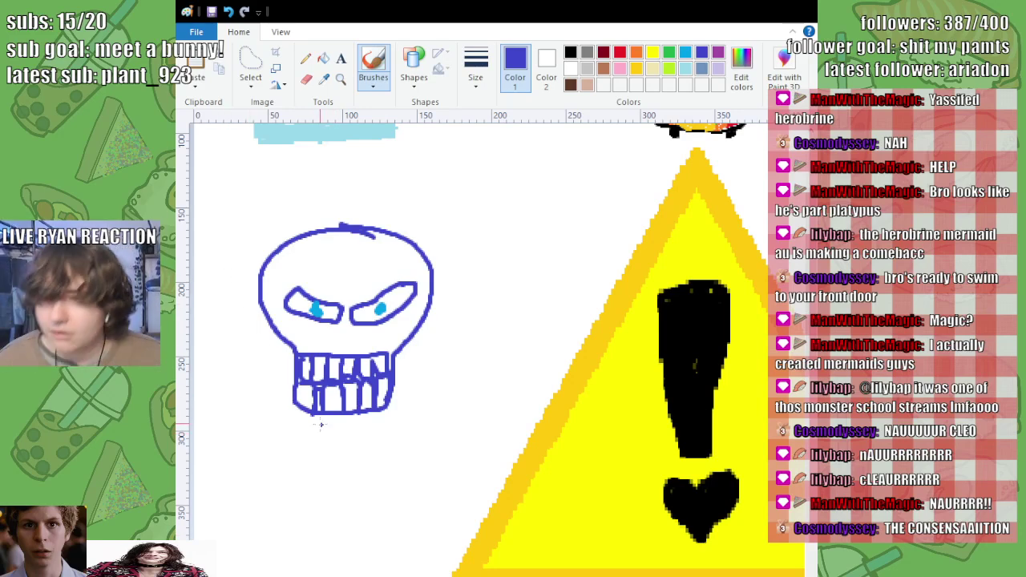
left_click_drag(681, 361, 695, 392)
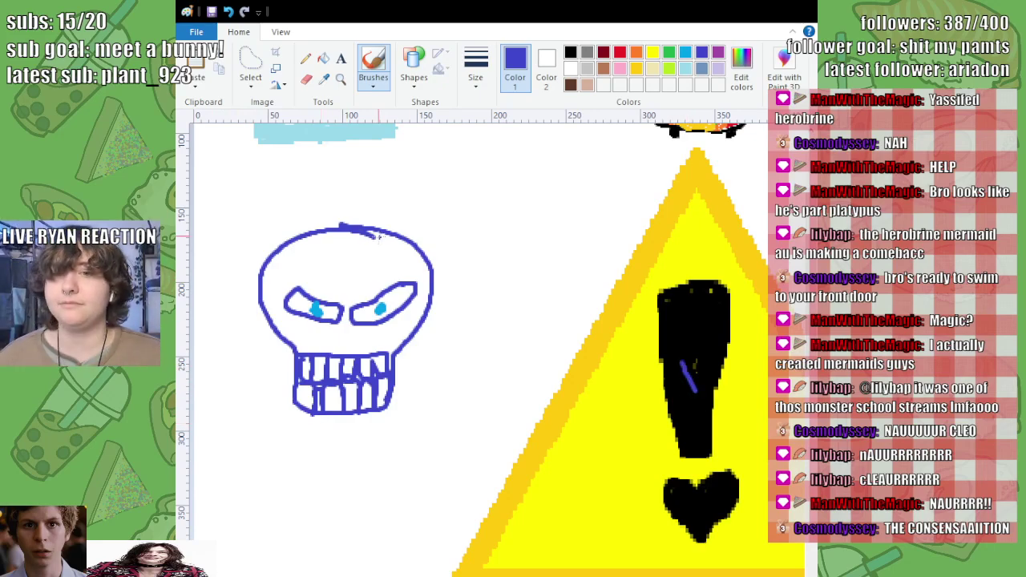
left_click(229, 11)
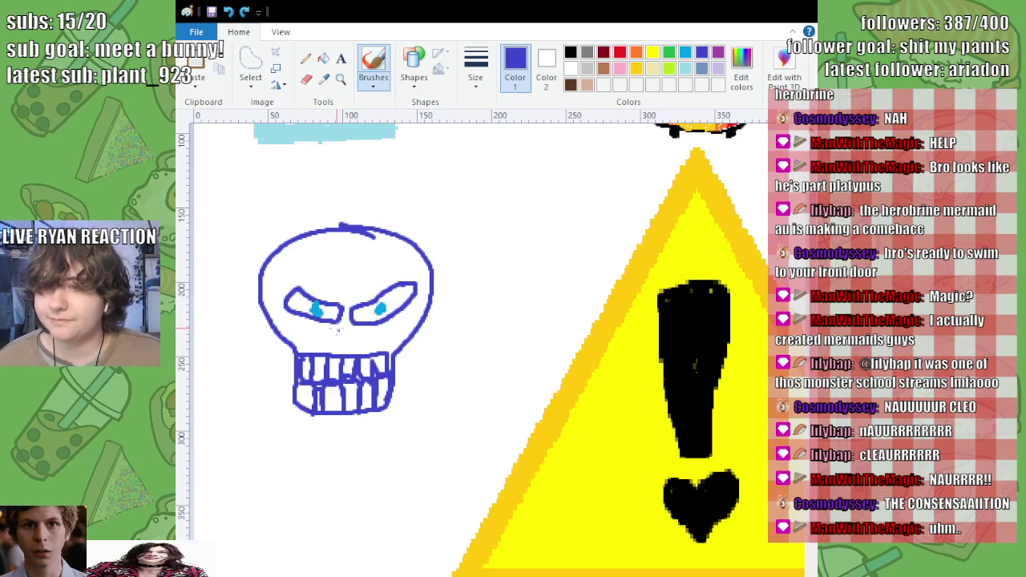
mouse_move(337, 329)
left_mouse_down()
mouse_move(327, 341)
mouse_move(340, 353)
mouse_move(361, 343)
mouse_move(340, 330)
mouse_move(346, 348)
mouse_move(336, 343)
mouse_move(353, 340)
left_mouse_up()
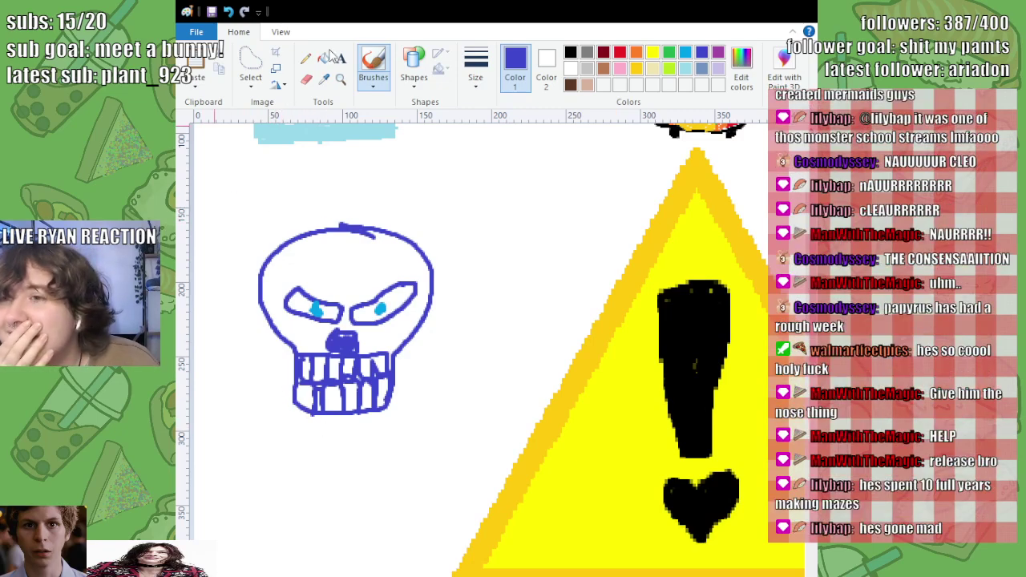
Step: Select the whole skull with a free-form selection and move it about 40 px straight down
left_click(250, 62)
mouse_move(402, 208)
left_mouse_down()
mouse_move(217, 277)
mouse_move(328, 458)
mouse_move(453, 445)
mouse_move(475, 323)
mouse_move(440, 199)
left_mouse_up()
left_click_drag(394, 325, 396, 388)
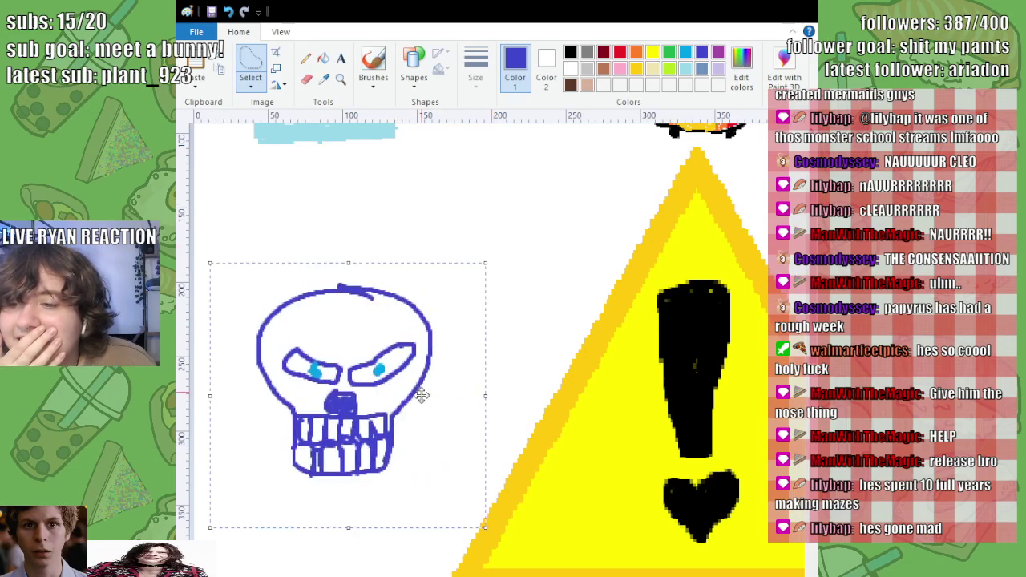
left_click(525, 374)
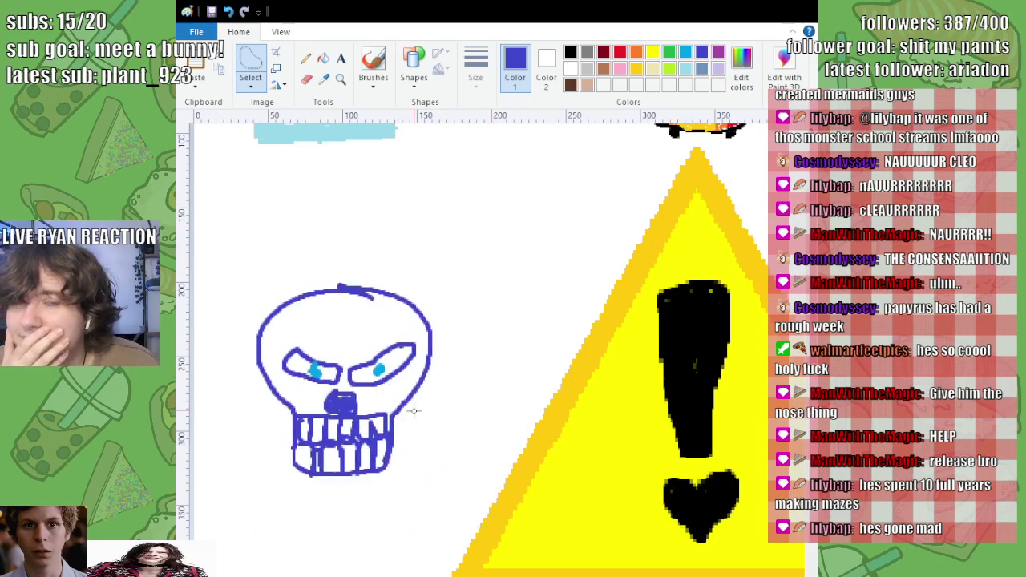
Step: Brush a tall, spiky flame outline in blue-gray around the top of the skull, joining both sides of the head
left_click(702, 69)
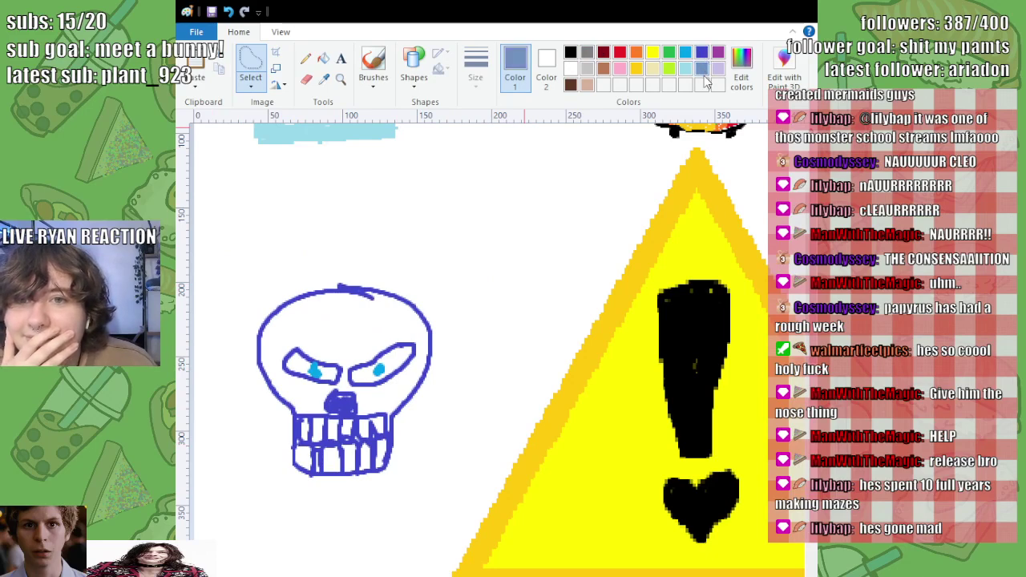
mouse_move(407, 456)
left_mouse_down()
mouse_move(455, 353)
mouse_move(478, 255)
left_mouse_up()
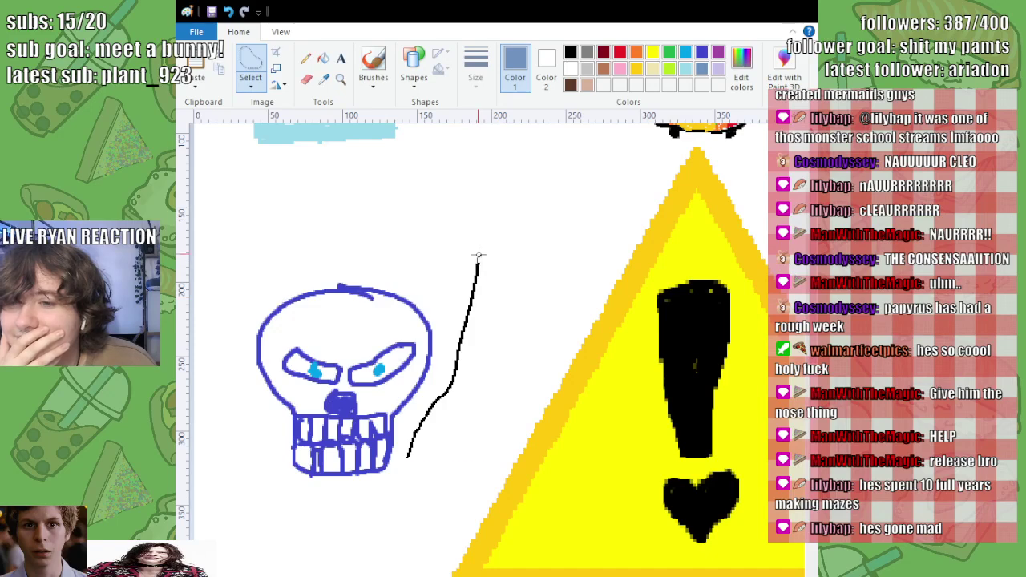
key("ctrl+z")
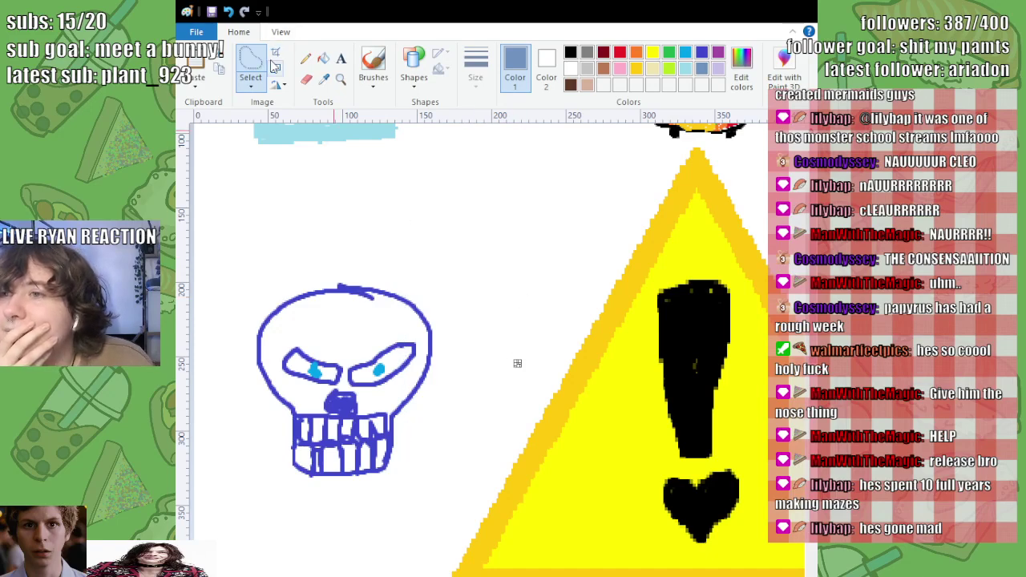
left_click(373, 64)
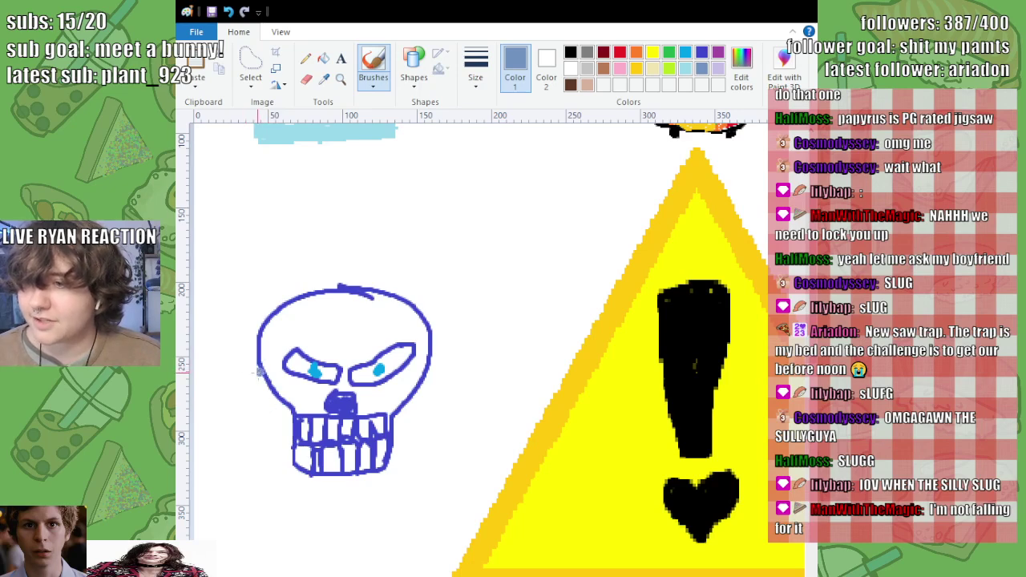
mouse_move(260, 375)
left_mouse_down()
mouse_move(243, 315)
mouse_move(254, 211)
mouse_move(245, 198)
mouse_move(287, 243)
mouse_move(305, 163)
mouse_move(320, 209)
mouse_move(356, 149)
mouse_move(364, 203)
mouse_move(409, 160)
mouse_move(446, 197)
mouse_move(459, 161)
mouse_move(462, 235)
mouse_move(484, 237)
mouse_move(493, 210)
mouse_move(480, 275)
mouse_move(438, 302)
mouse_move(431, 346)
left_mouse_up()
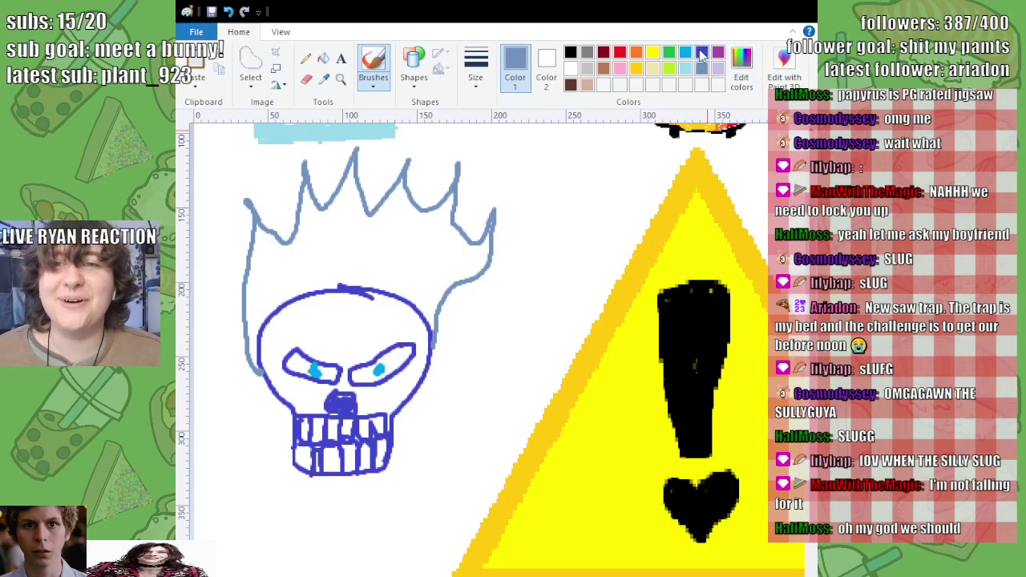
Step: Brush a smaller jagged flame outline in turquoise inside the blue-gray flame
left_click(686, 69)
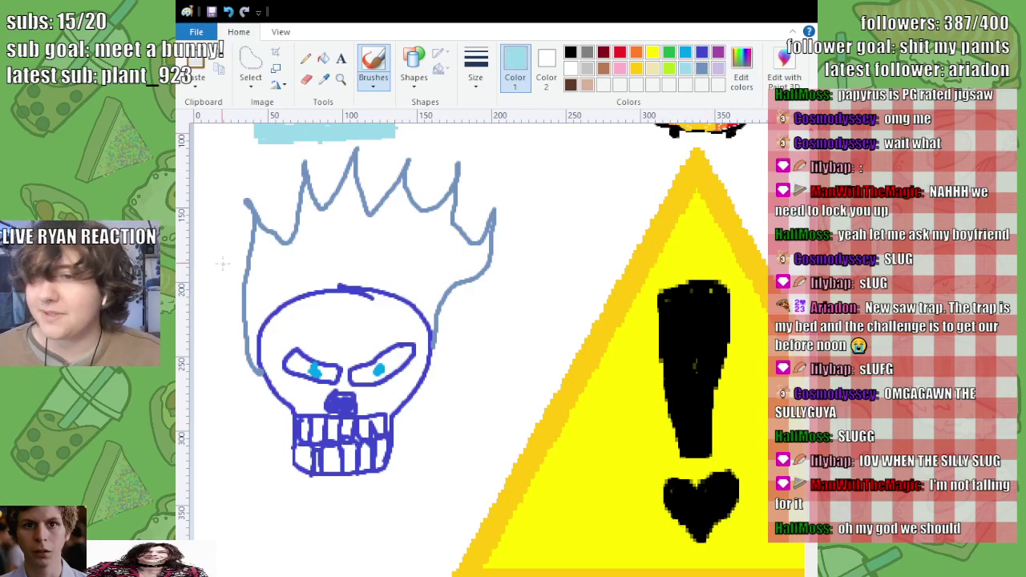
left_click(685, 53)
mouse_move(253, 328)
left_mouse_down()
mouse_move(260, 242)
mouse_move(313, 248)
mouse_move(321, 225)
mouse_move(339, 225)
mouse_move(359, 204)
mouse_move(364, 233)
mouse_move(444, 215)
mouse_move(447, 251)
mouse_move(419, 304)
left_mouse_up()
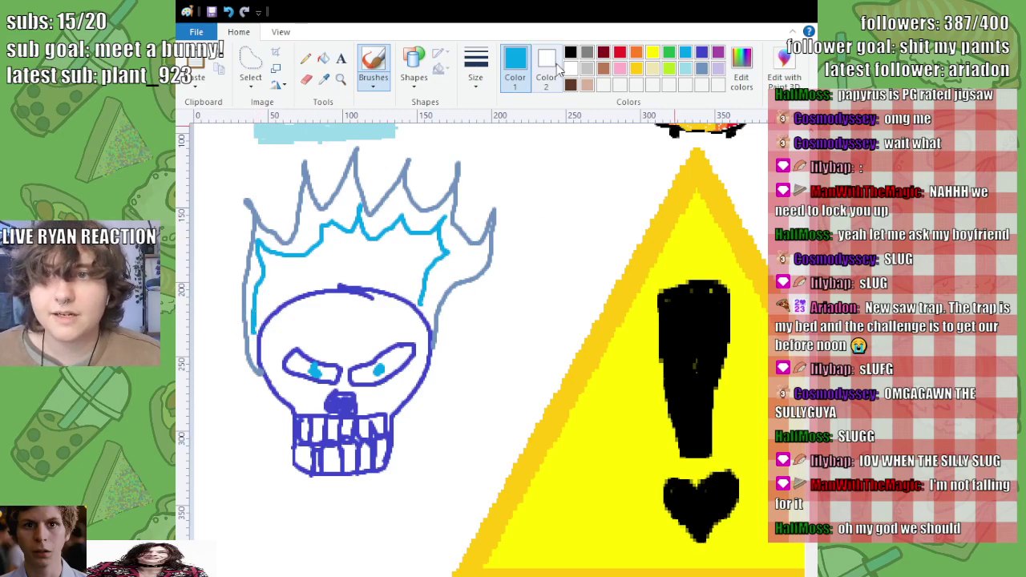
Step: Try filling the outer band of the skull's flame with turquoise, and undo those fills
left_click(325, 59)
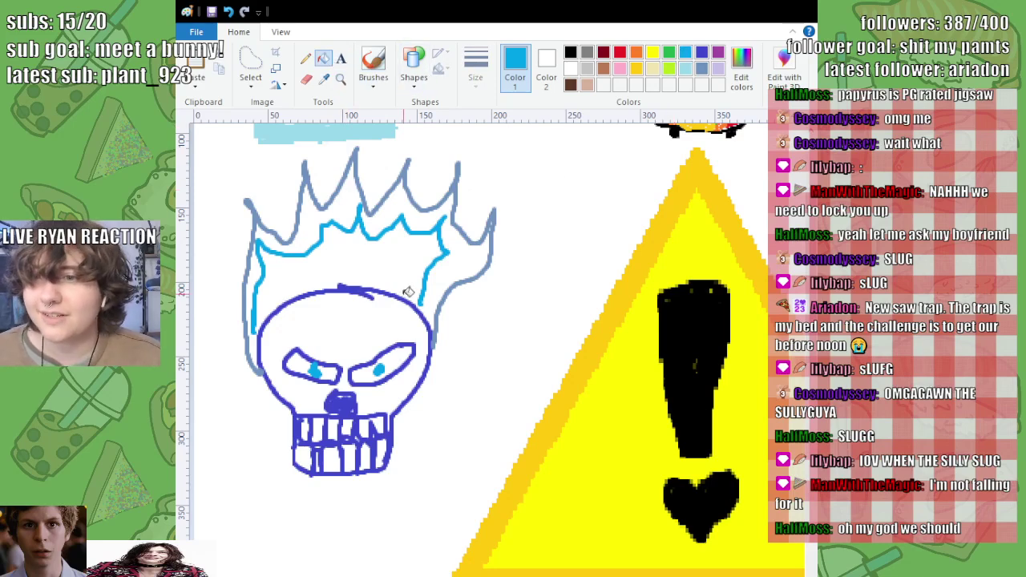
left_click(437, 282)
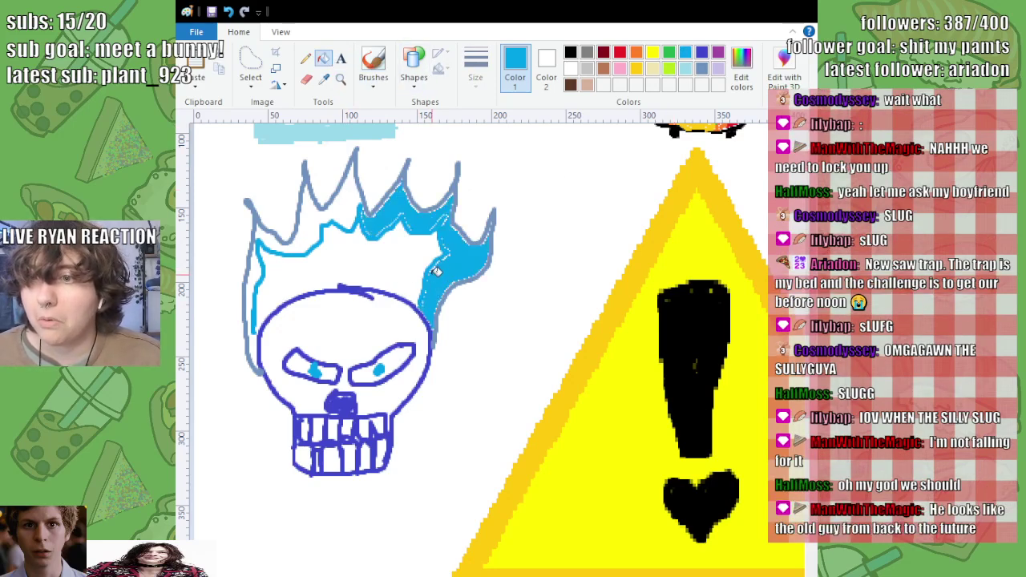
left_click(343, 199)
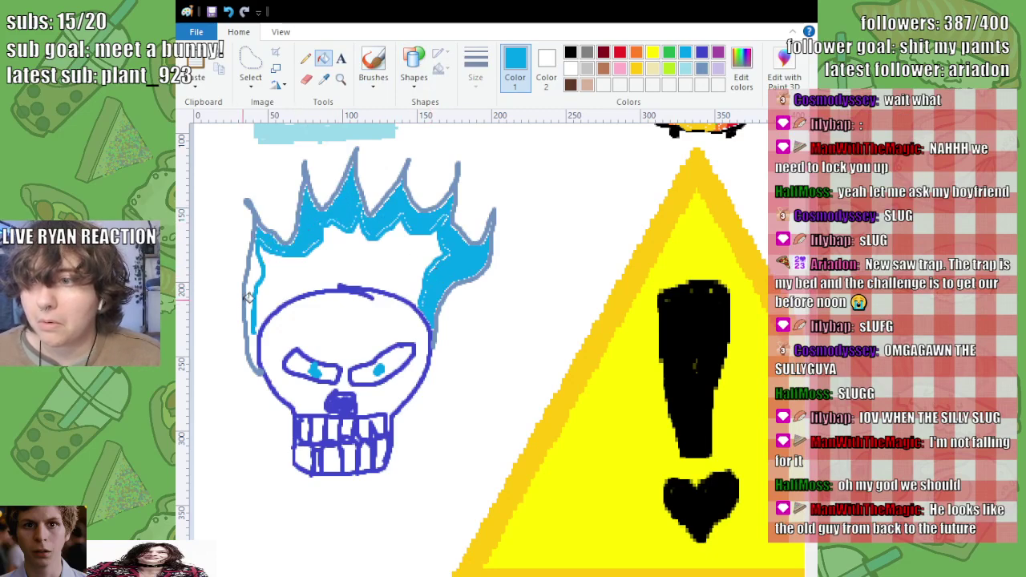
left_click(267, 269)
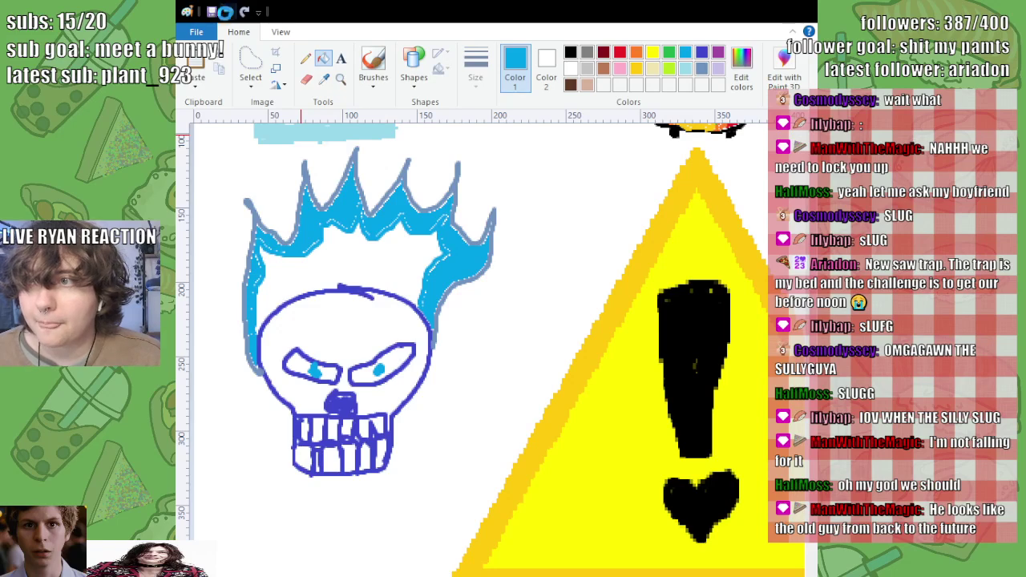
left_click(228, 12)
left_click(228, 12)
left_click(228, 12)
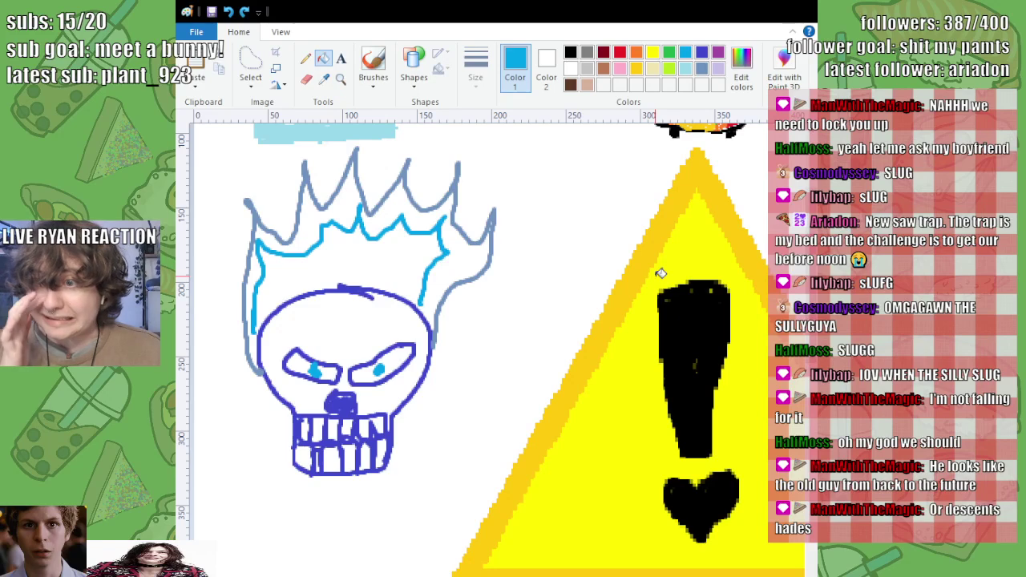
Step: Fill the inner flame with turquoise and the outer flame band, including its blue-gray outline, with indigo
left_click(345, 269)
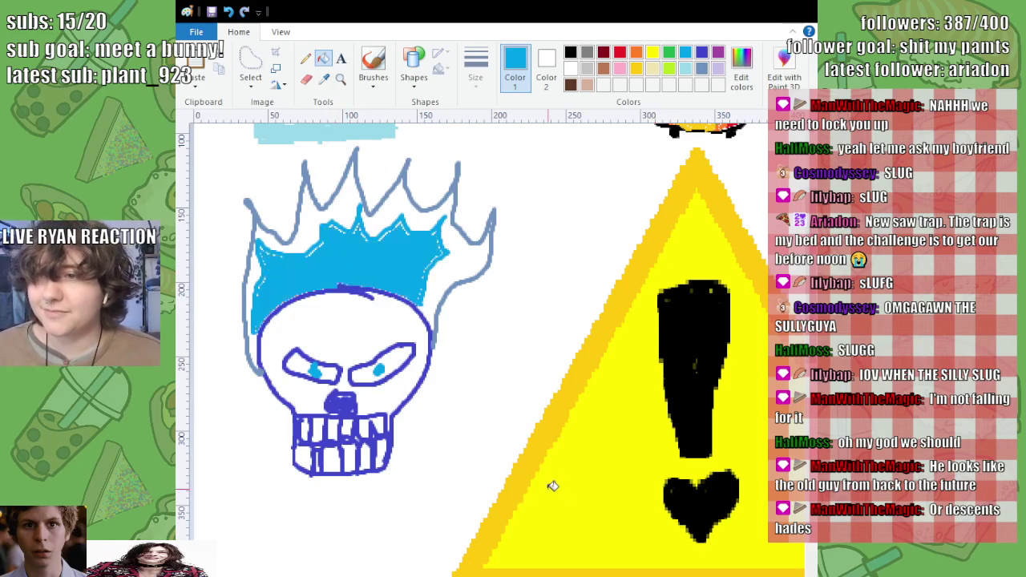
left_click(702, 53)
left_click(469, 250)
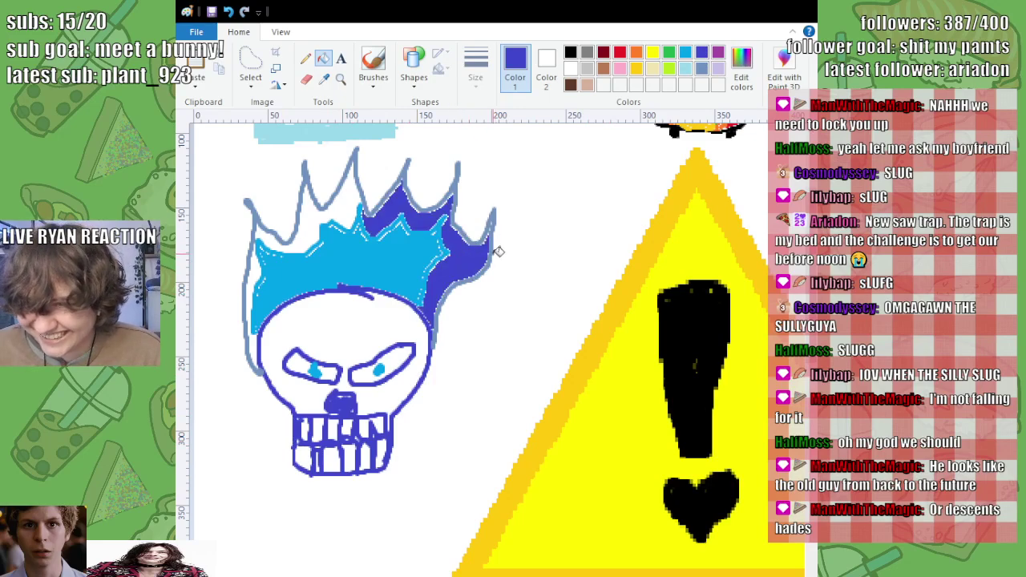
left_click(351, 205)
left_click(254, 271)
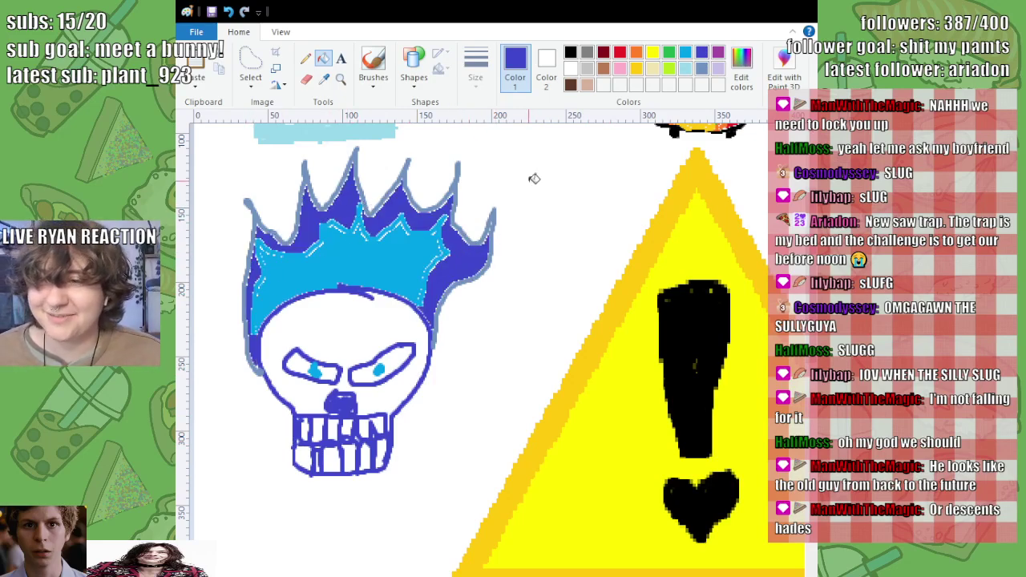
left_click(322, 201)
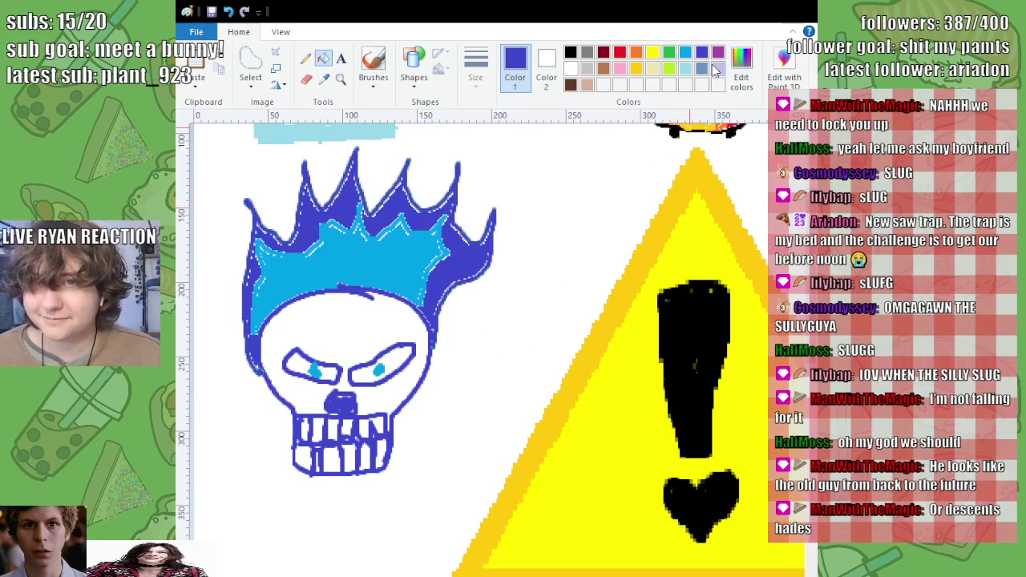
Step: Brush a small jagged flame in pale turquoise directly above the skull, inside the turquoise flame, and fill it with the same colour
left_click(685, 70)
left_click(373, 63)
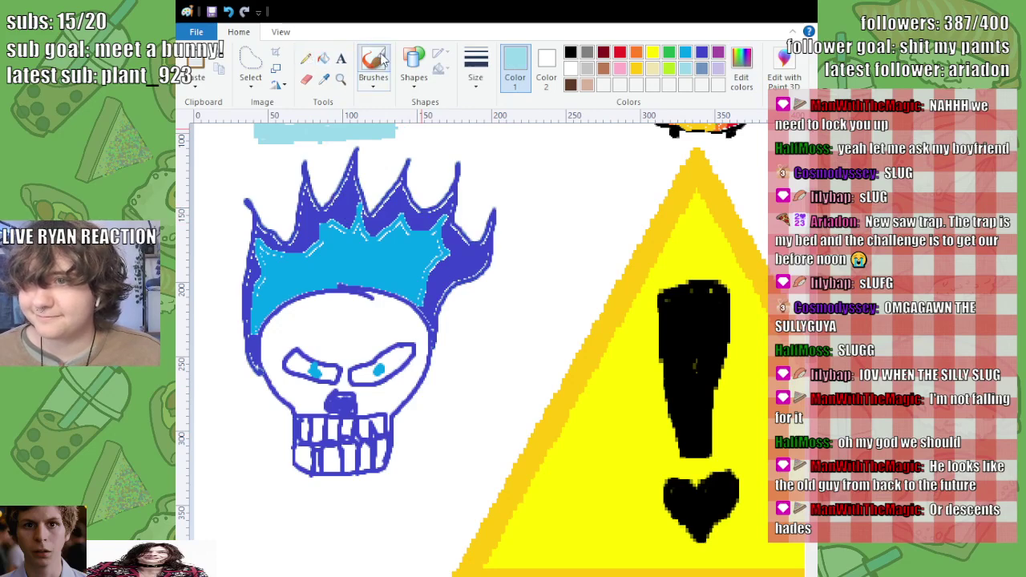
mouse_move(288, 294)
left_mouse_down()
mouse_move(278, 271)
mouse_move(311, 277)
mouse_move(324, 255)
mouse_move(352, 252)
mouse_move(391, 263)
mouse_move(391, 281)
mouse_move(401, 255)
left_mouse_up()
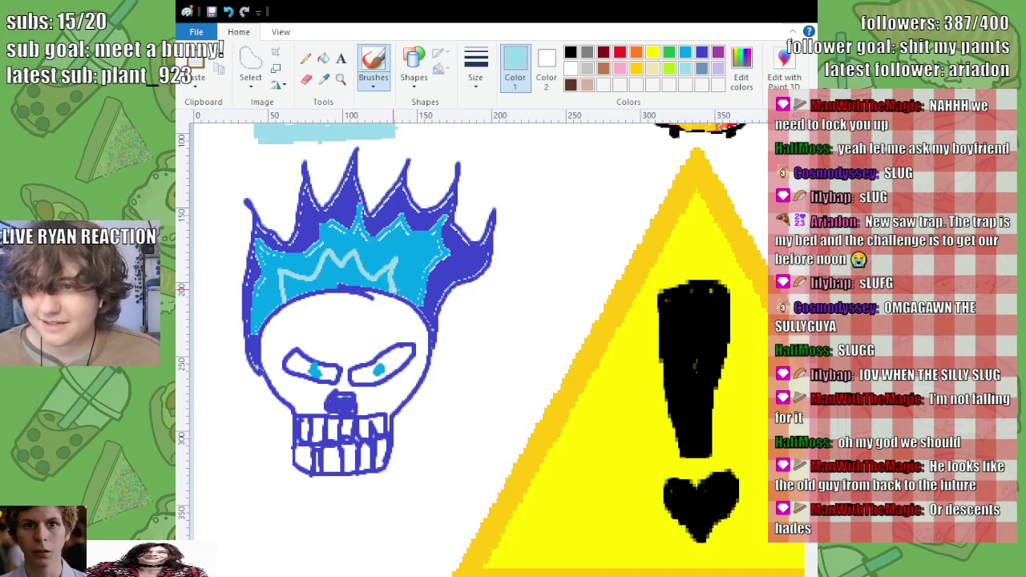
left_click(322, 62)
left_click(356, 275)
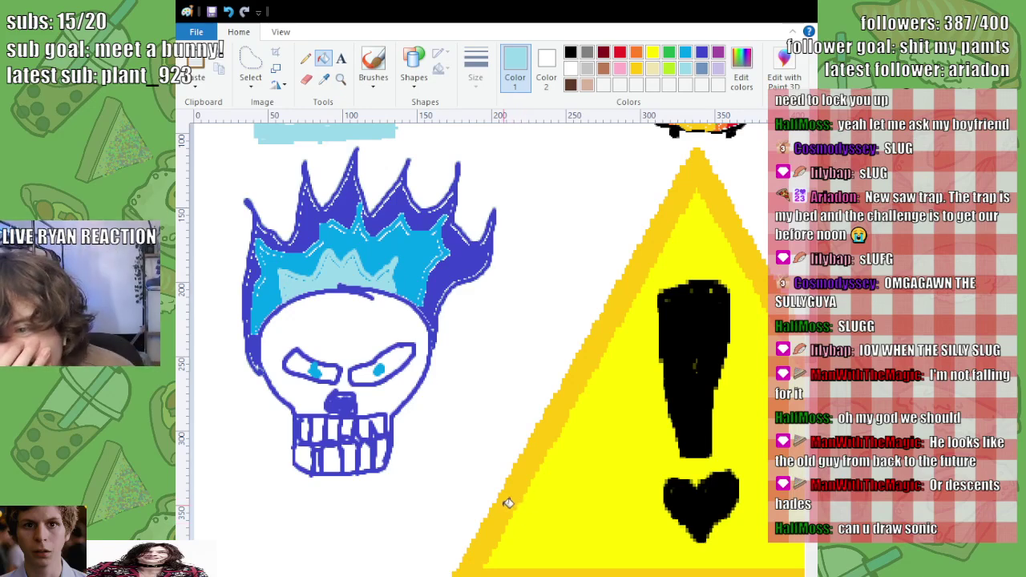
Step: Shrink the flaming skull to about two thirds of its size and place it closer to the triangle's upper left edge
left_click(702, 53)
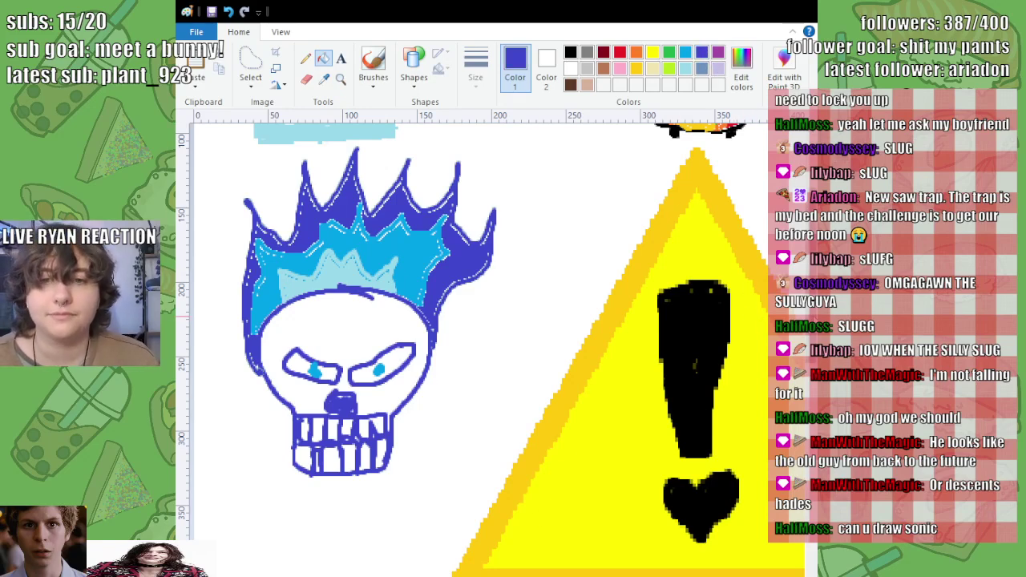
scroll(809, 241, "down", 3)
scroll(810, 240, "down", 1)
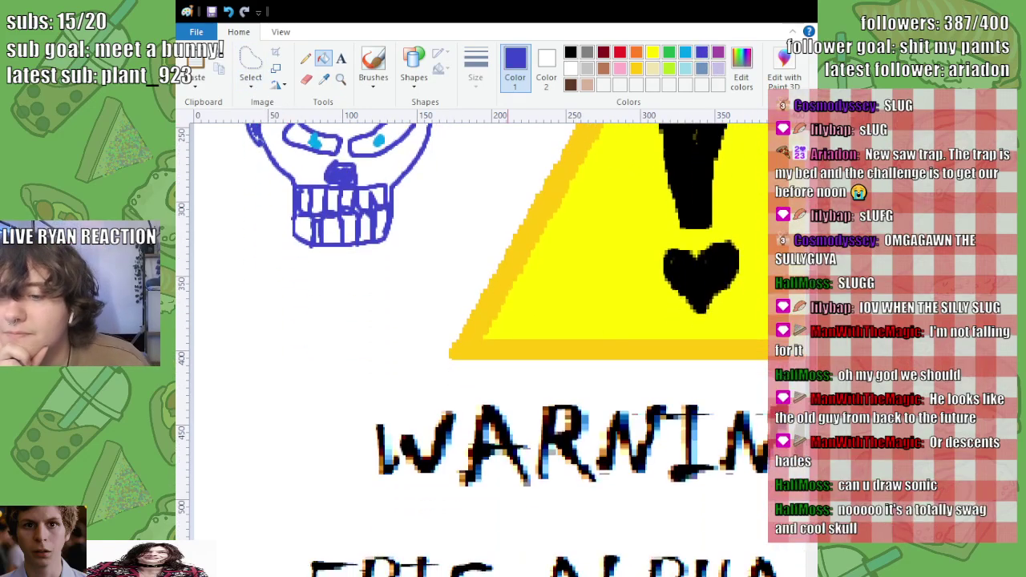
scroll(810, 241, "down", 3, "ctrl")
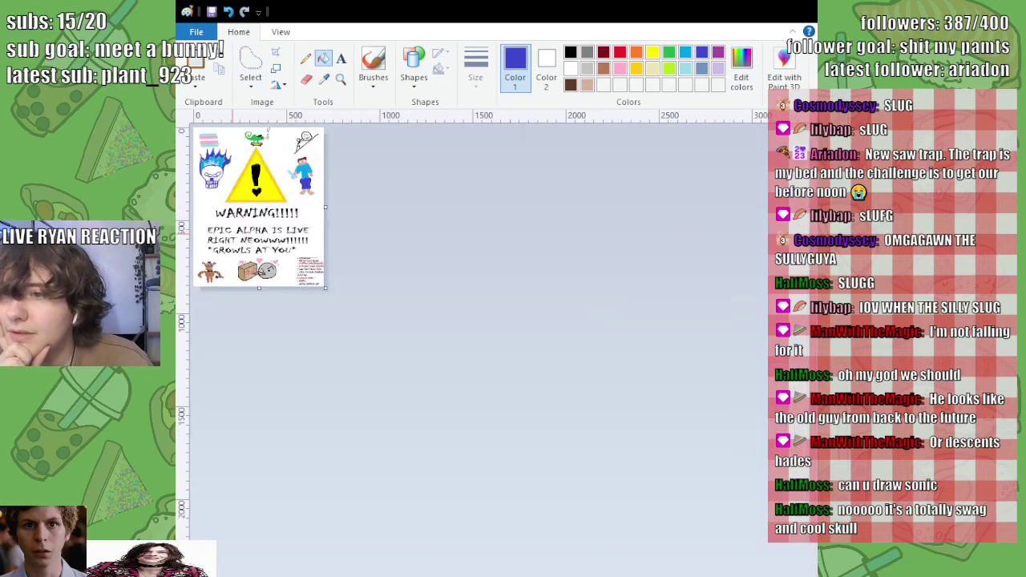
scroll(810, 240, "up", 3, "ctrl")
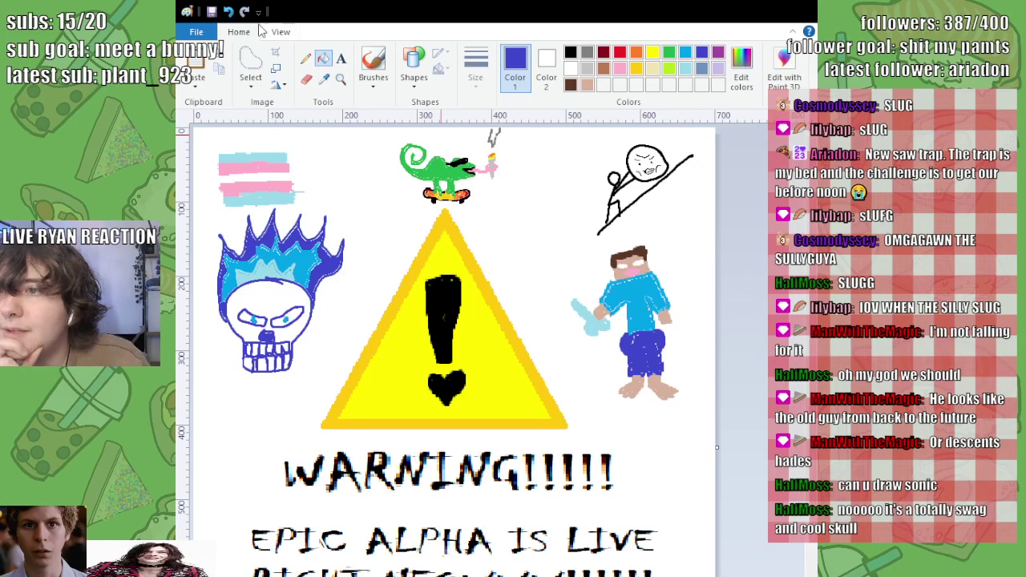
left_click(250, 64)
mouse_move(263, 393)
left_mouse_down()
mouse_move(329, 335)
mouse_move(351, 298)
mouse_move(359, 252)
mouse_move(347, 215)
mouse_move(316, 202)
mouse_move(213, 219)
mouse_move(198, 263)
mouse_move(205, 323)
mouse_move(240, 381)
left_mouse_up()
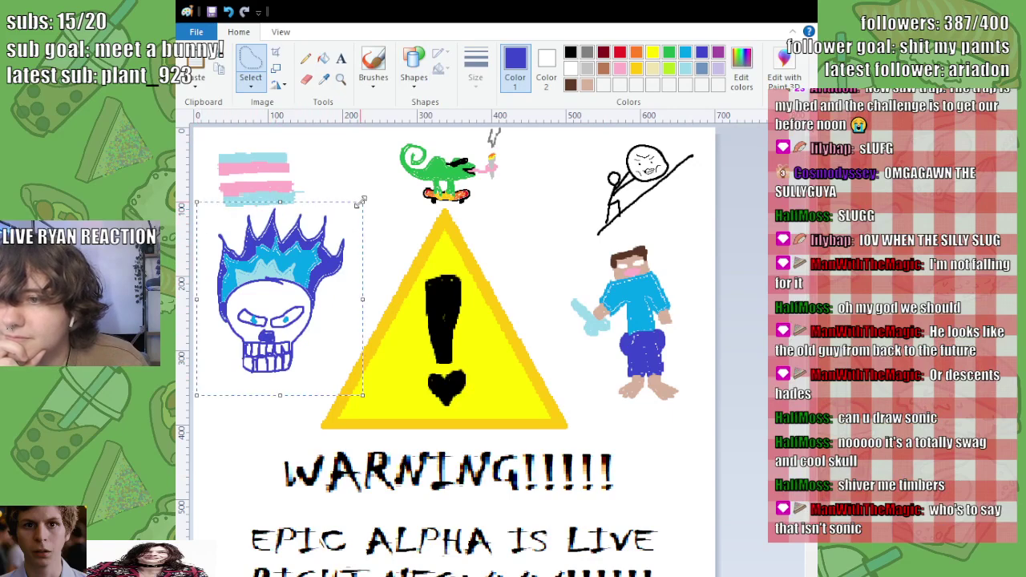
left_click_drag(360, 201, 310, 283)
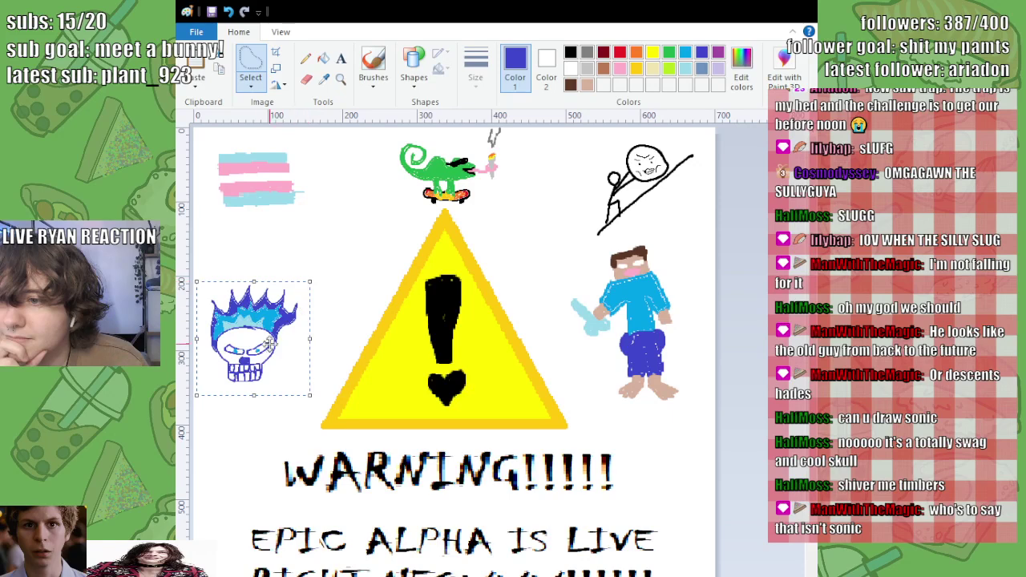
left_click_drag(271, 342, 339, 259)
left_click(544, 266)
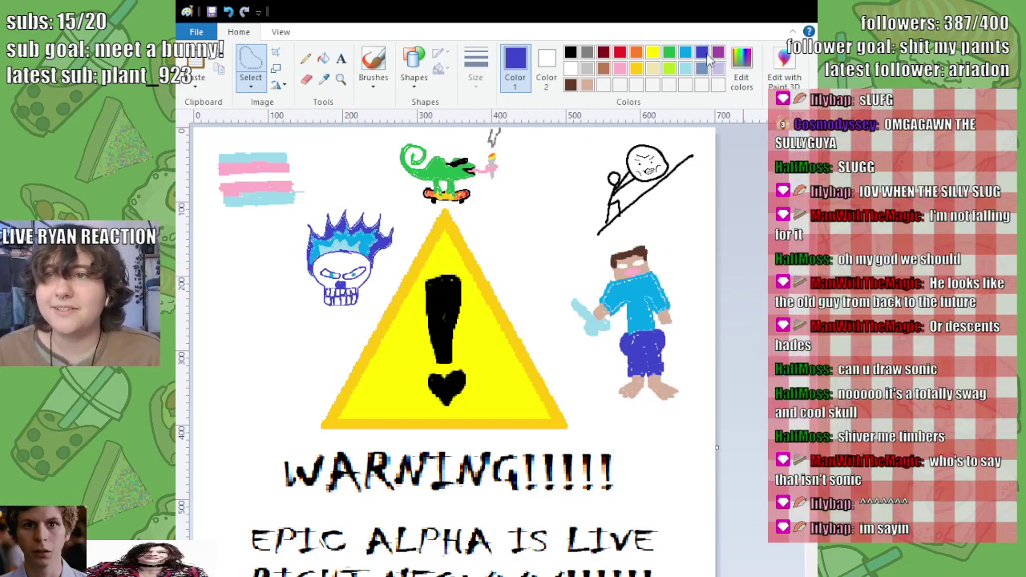
Step: Brush an indigo scribbled oval body with thin bent limbs below the skull, and add turquoise swirls inside the oval
left_click(373, 64)
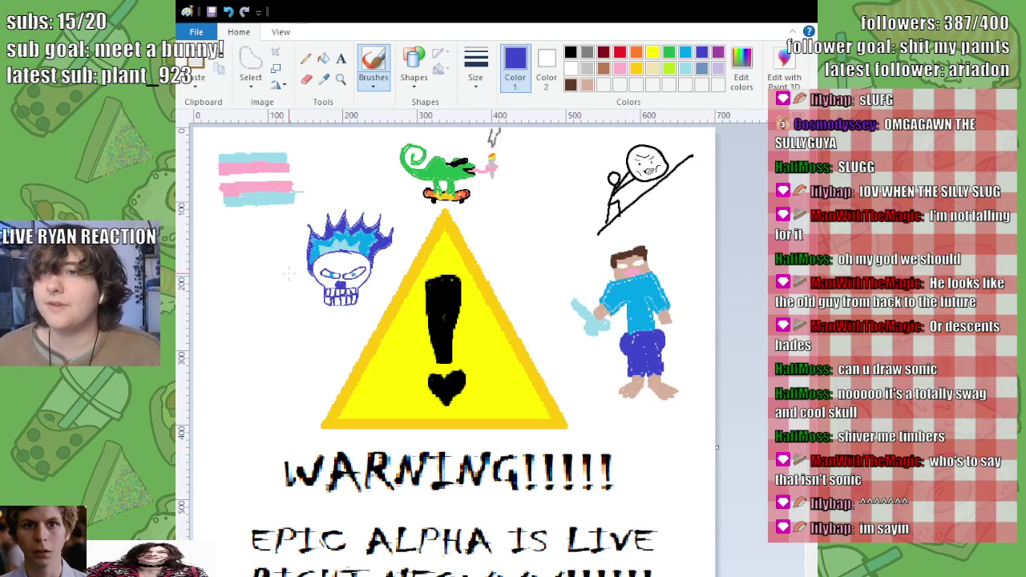
mouse_move(319, 282)
left_mouse_down()
mouse_move(304, 321)
mouse_move(261, 348)
mouse_move(273, 312)
mouse_move(303, 314)
mouse_move(270, 332)
mouse_move(322, 338)
mouse_move(238, 355)
mouse_move(273, 355)
mouse_move(236, 353)
mouse_move(320, 323)
mouse_move(236, 357)
mouse_move(279, 372)
left_mouse_up()
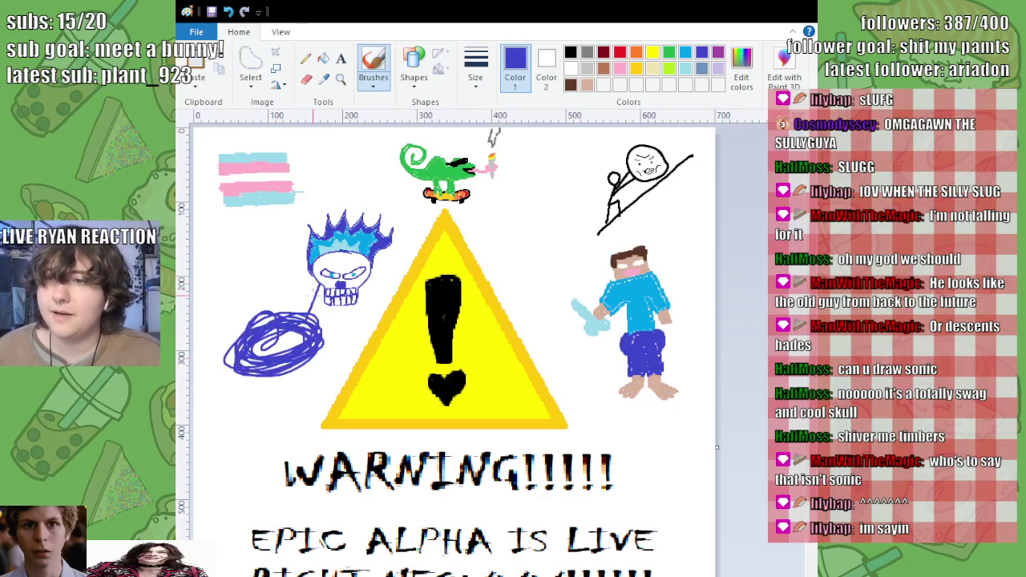
mouse_move(314, 285)
left_mouse_down()
mouse_move(279, 276)
mouse_move(281, 306)
left_mouse_up()
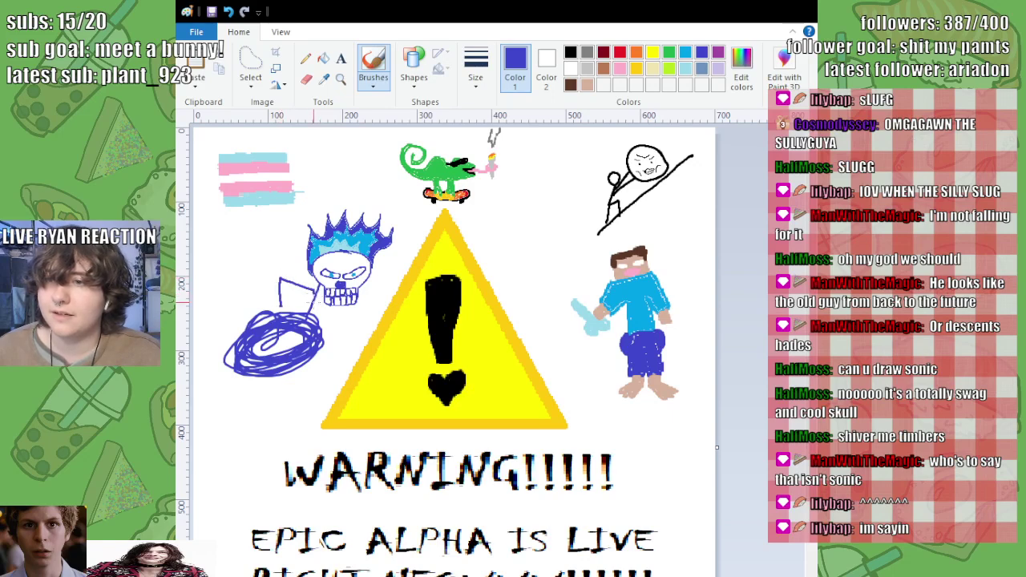
left_click_drag(341, 309, 336, 326)
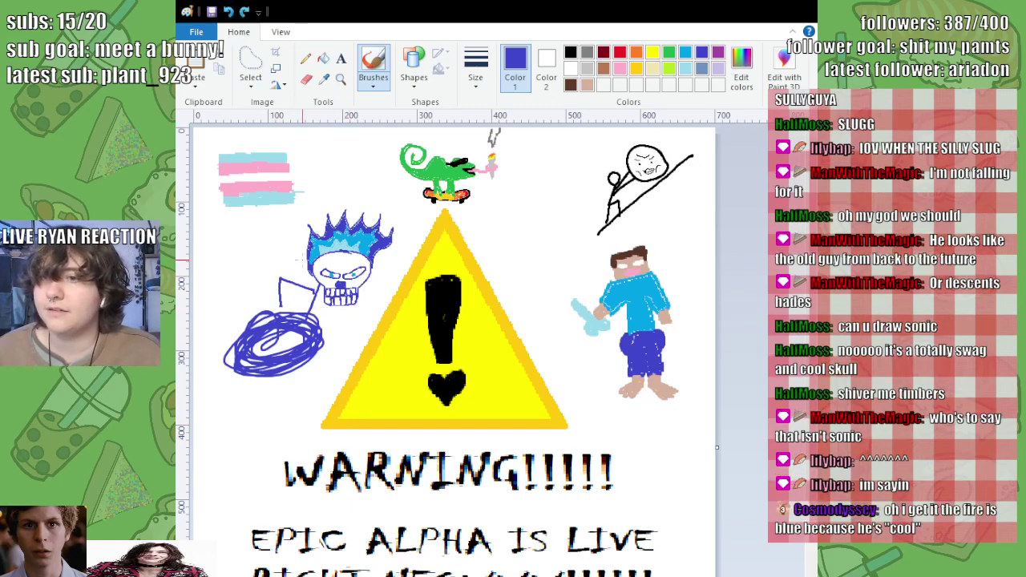
mouse_move(313, 301)
left_mouse_down()
mouse_move(329, 333)
mouse_move(345, 335)
left_mouse_up()
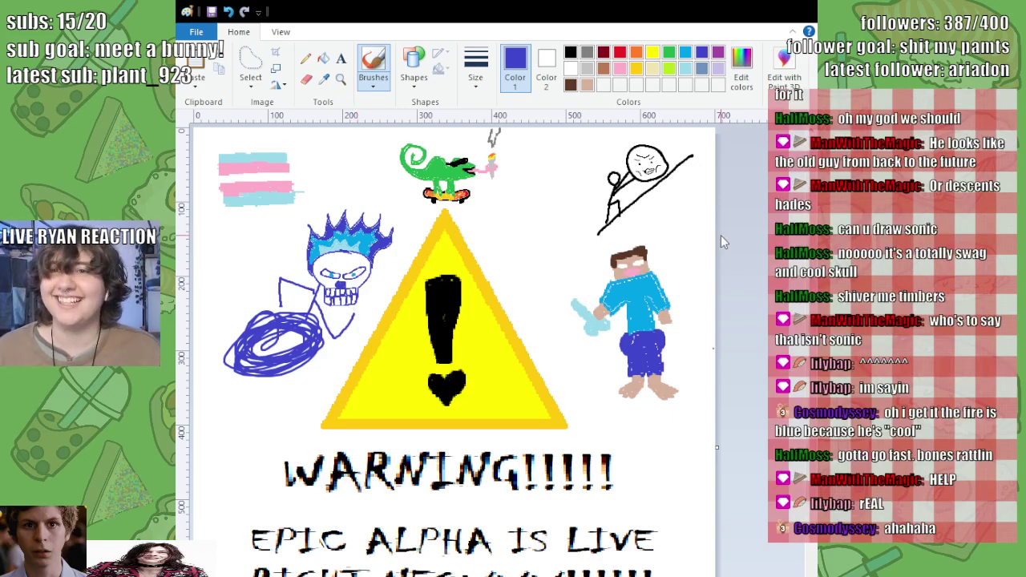
left_click(685, 53)
mouse_move(267, 344)
left_mouse_down()
mouse_move(277, 353)
mouse_move(256, 356)
mouse_move(298, 360)
left_mouse_up()
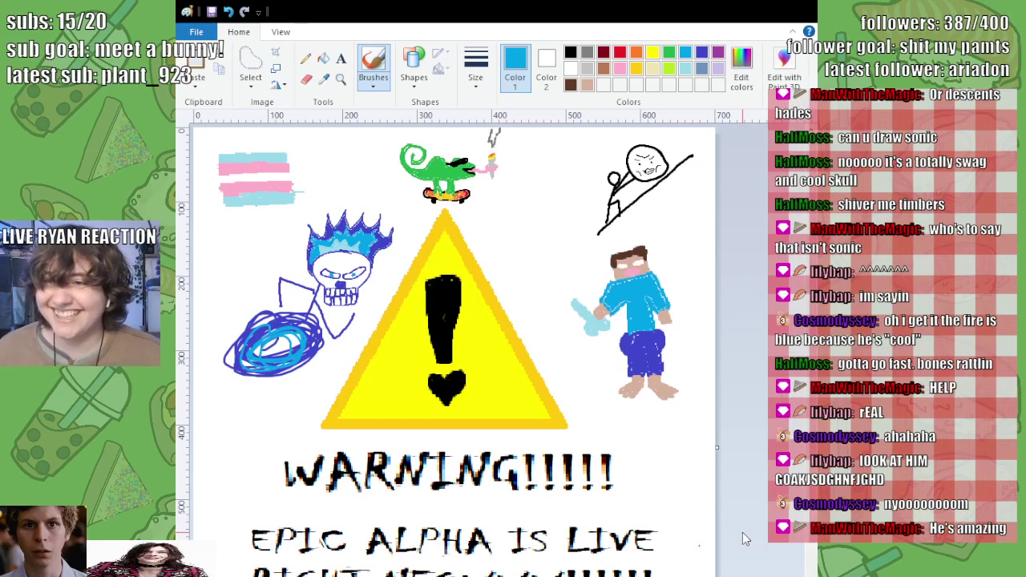
Step: Select the whole skull figure, shrink it slightly and reposition it in the space between the flag and the WARNING text
left_click(250, 62)
mouse_move(305, 391)
left_mouse_down()
mouse_move(390, 273)
mouse_move(405, 228)
mouse_move(369, 204)
mouse_move(318, 205)
mouse_move(272, 243)
mouse_move(216, 340)
mouse_move(223, 410)
left_mouse_up()
left_click_drag(368, 341, 345, 387)
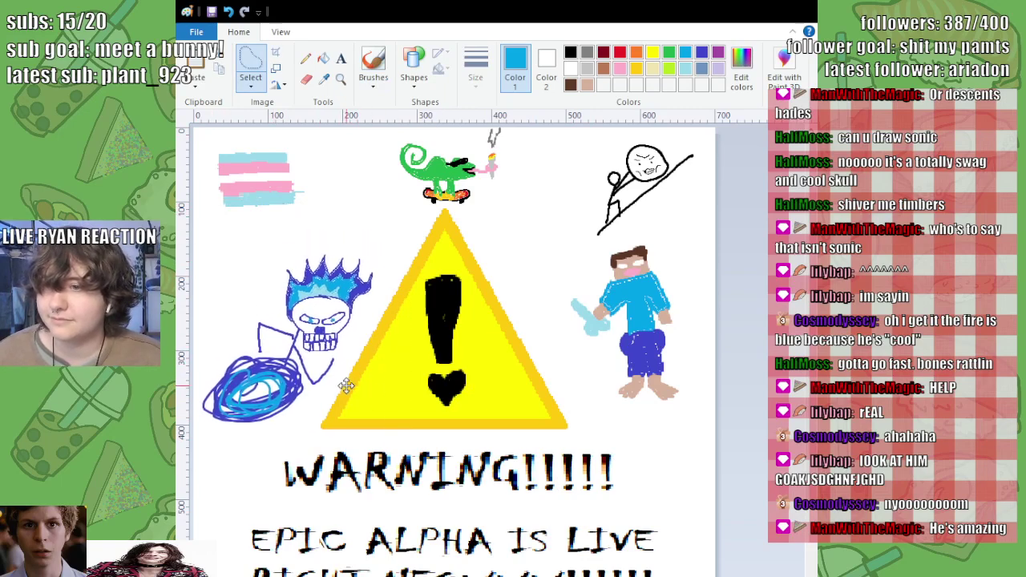
left_click_drag(383, 253, 352, 283)
left_click_drag(309, 363, 334, 337)
left_click_drag(221, 263, 196, 242)
left_click_drag(265, 313, 293, 316)
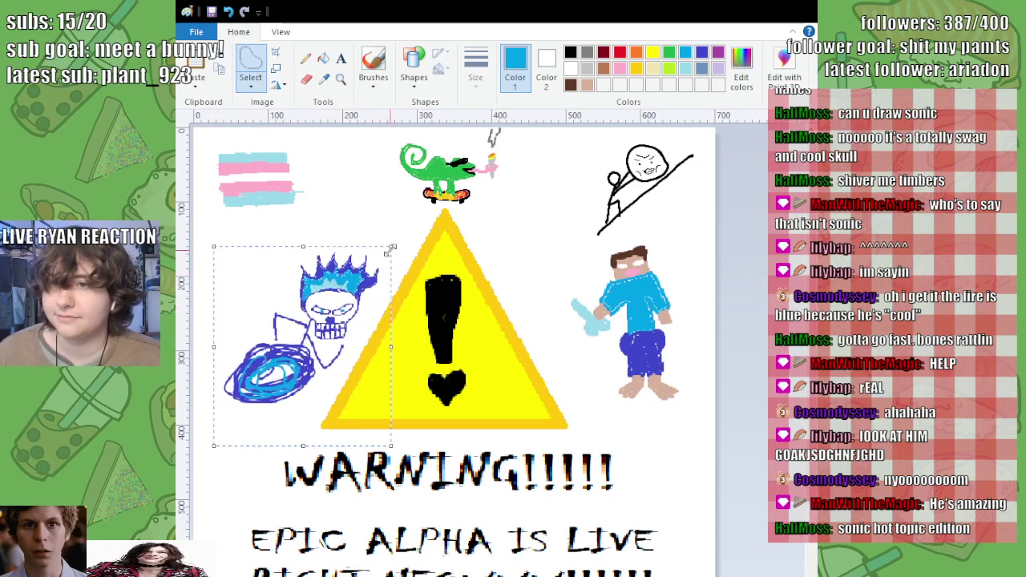
left_click_drag(392, 247, 362, 275)
left_click_drag(322, 335, 323, 305)
left_click_drag(360, 250, 388, 219)
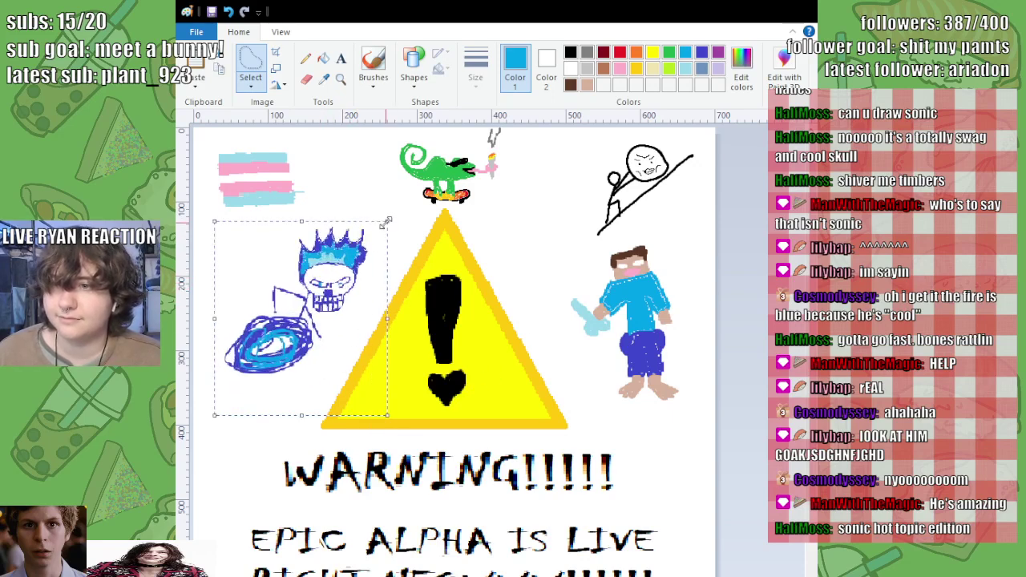
left_click_drag(327, 294, 328, 311)
left_click(647, 453)
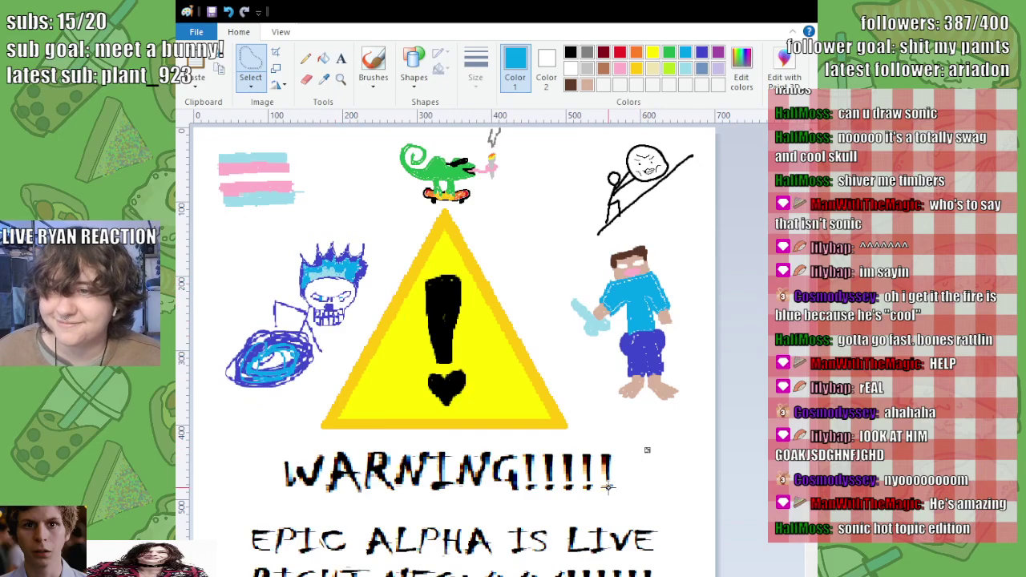
Step: Select the Herobrine figure on the other side of the triangle and scale it down slightly in place
scroll(647, 450, "up", 1)
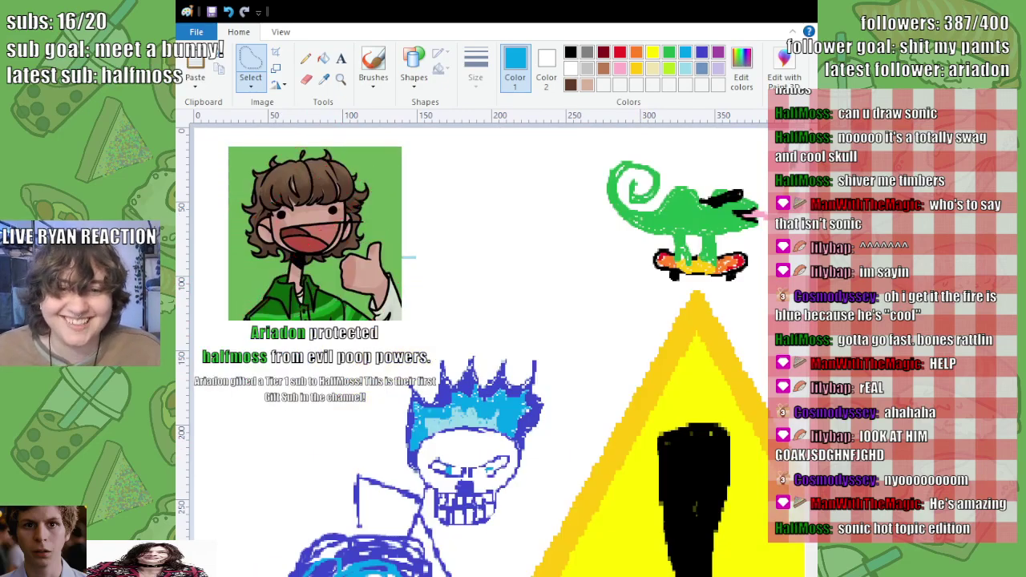
scroll(489, 353, "down", 3)
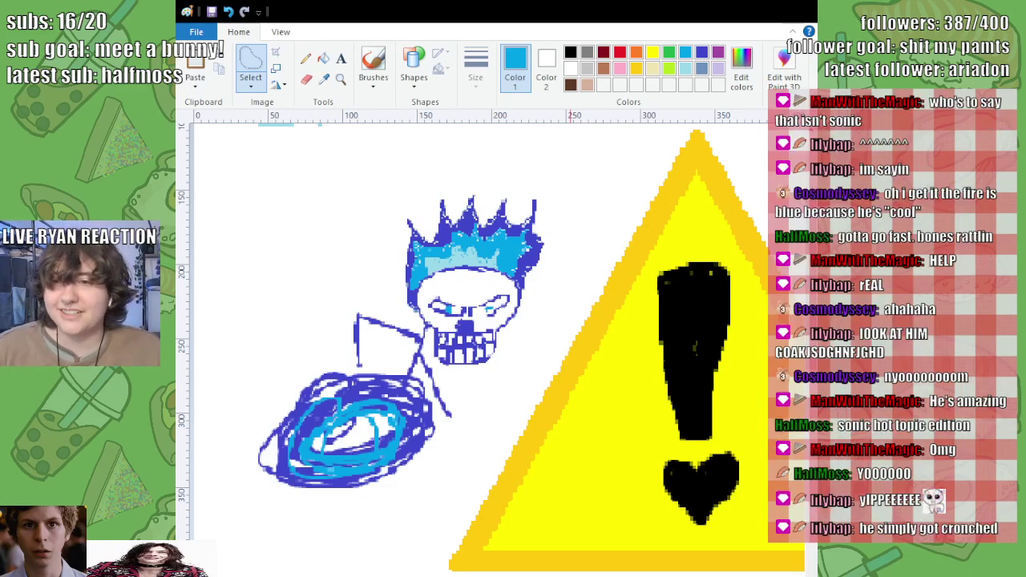
key("ctrl+Page_Down")
key("ctrl+Page_Down")
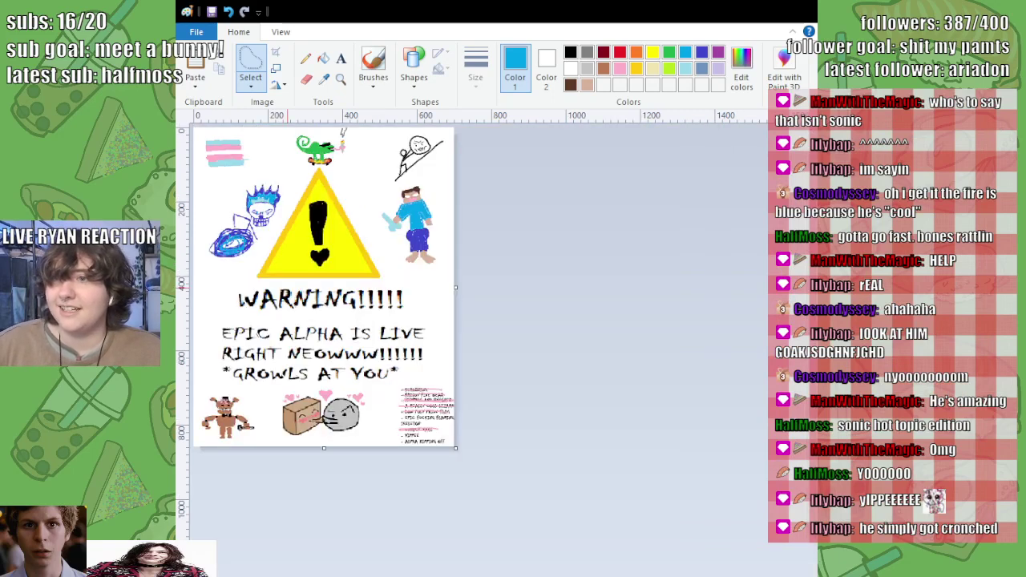
mouse_move(388, 238)
left_mouse_down()
mouse_move(436, 272)
mouse_move(443, 200)
mouse_move(418, 181)
mouse_move(372, 210)
left_mouse_up()
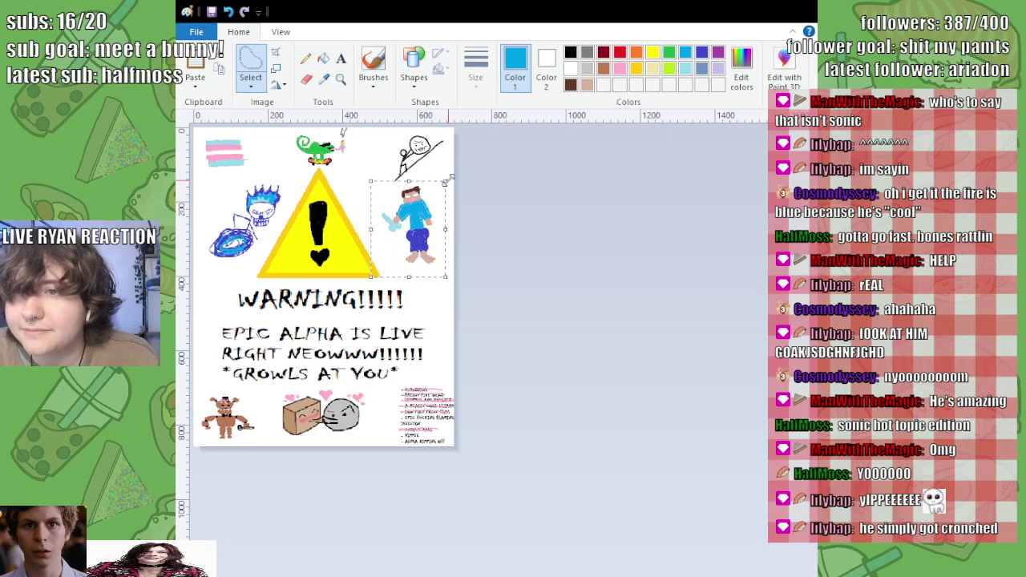
mouse_move(445, 181)
left_mouse_down()
mouse_move(407, 218)
mouse_move(447, 174)
mouse_move(440, 190)
left_mouse_up()
left_click_drag(370, 233, 405, 234)
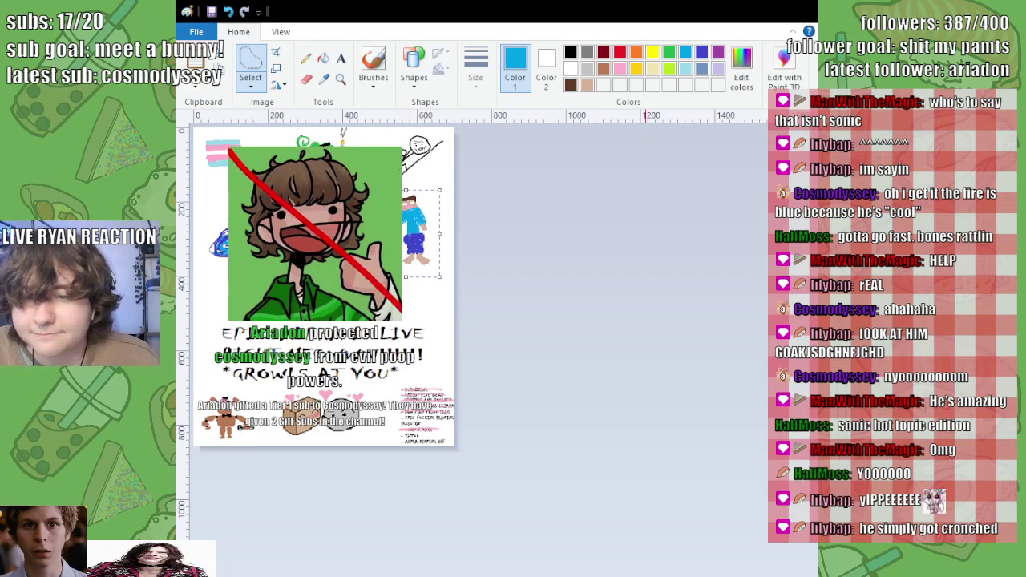
key("ctrl+Page_Up")
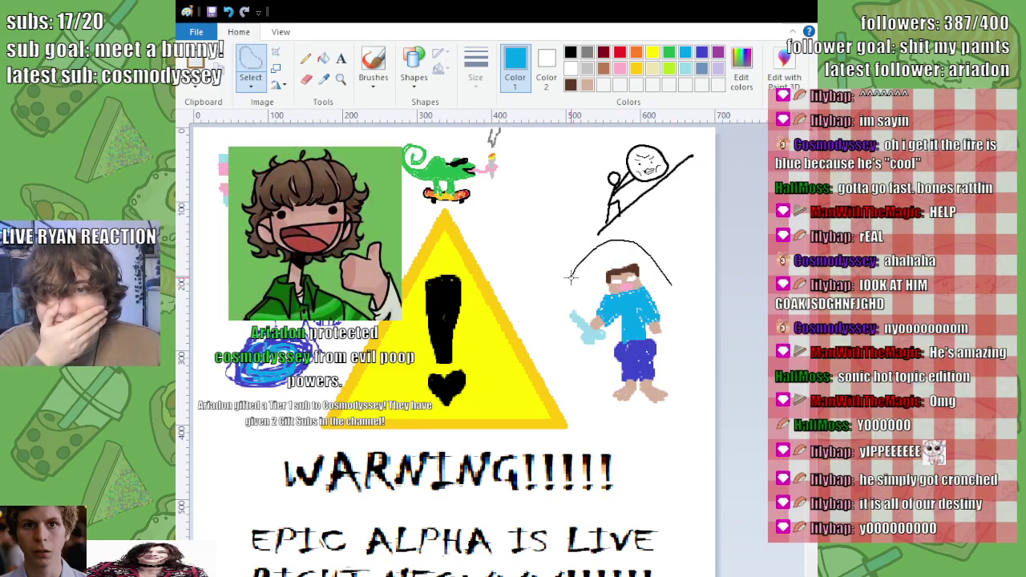
mouse_move(672, 285)
left_mouse_down()
mouse_move(590, 257)
mouse_move(610, 421)
mouse_move(670, 422)
mouse_move(679, 344)
left_mouse_up()
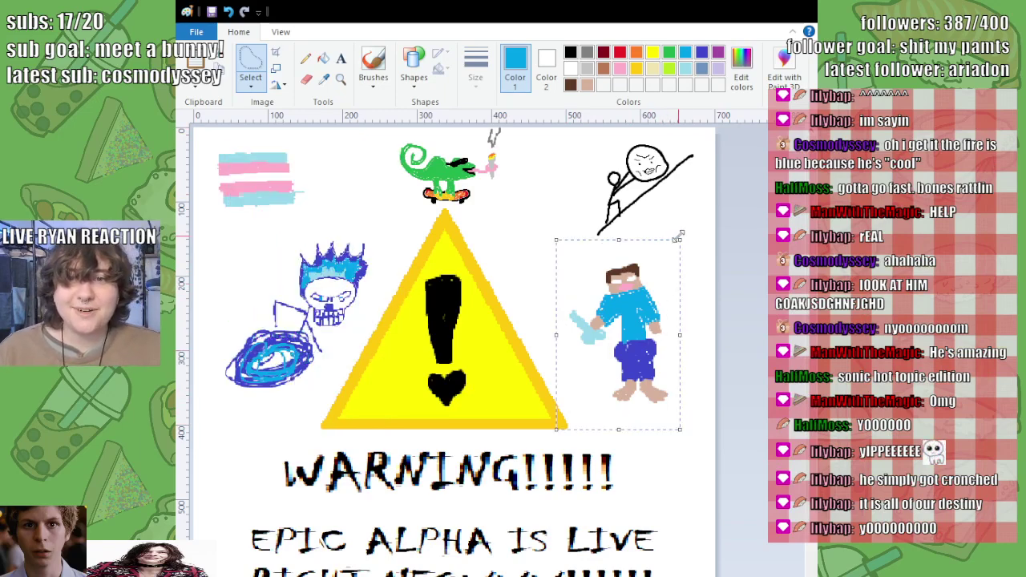
mouse_move(680, 239)
left_mouse_down()
mouse_move(649, 303)
mouse_move(680, 242)
left_mouse_up()
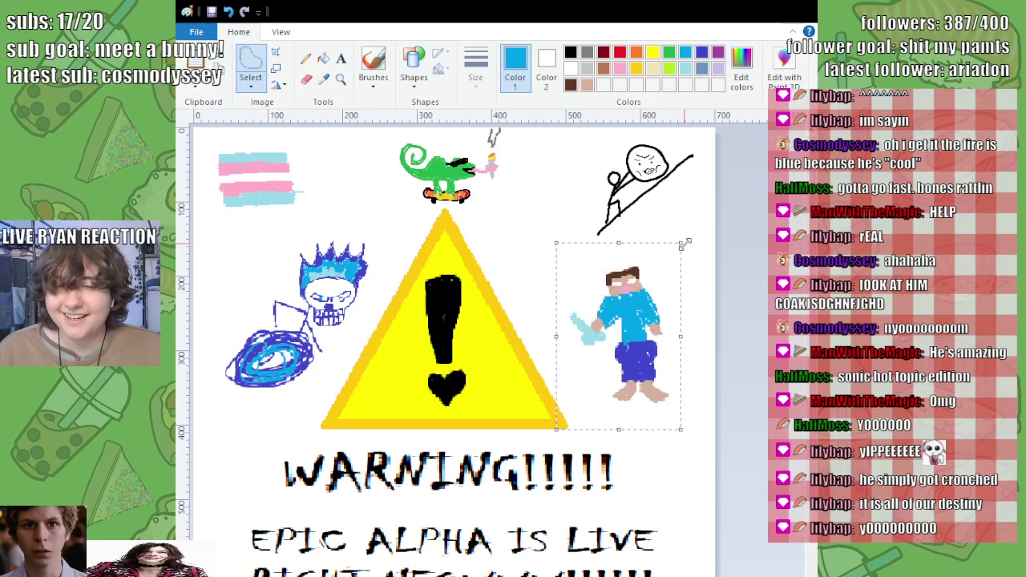
left_click(727, 344)
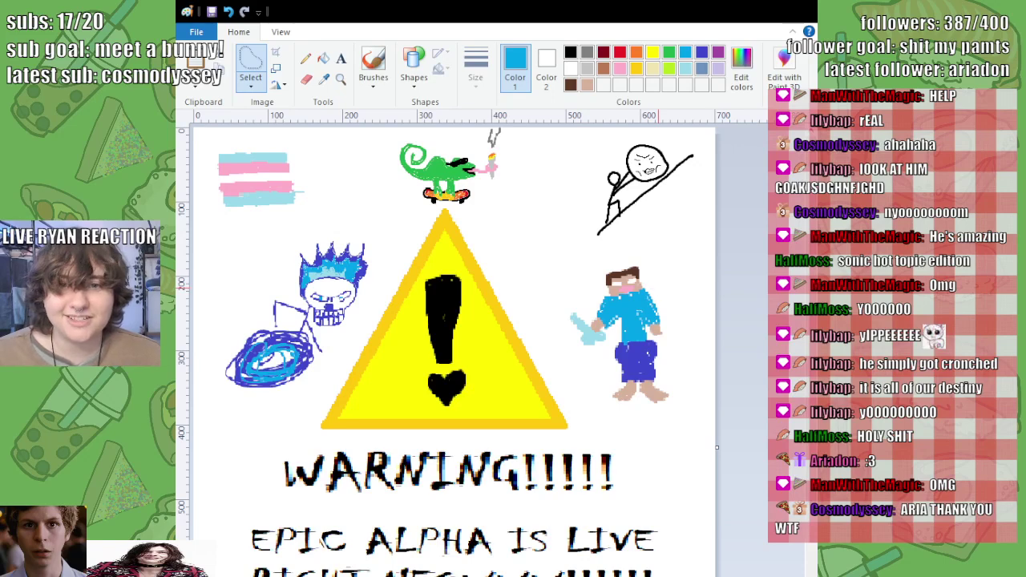
Step: Cross off both lines of the flaming skeleton entry in the to-do list with pink brush strokes
scroll(449, 336, "down", 3)
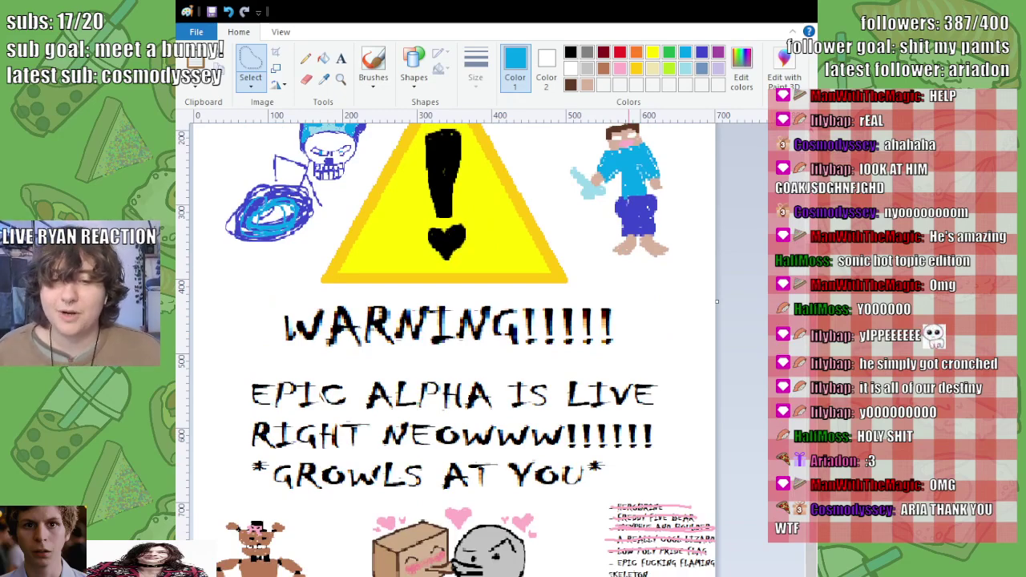
key("ctrl+Page_Up")
scroll(501, 343, "right", 5)
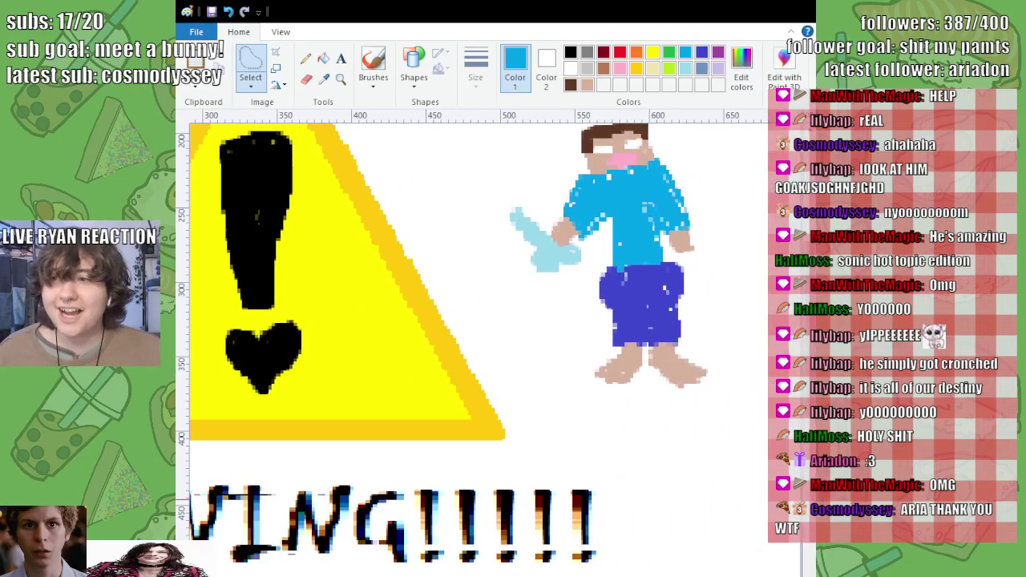
scroll(473, 351, "down", 6)
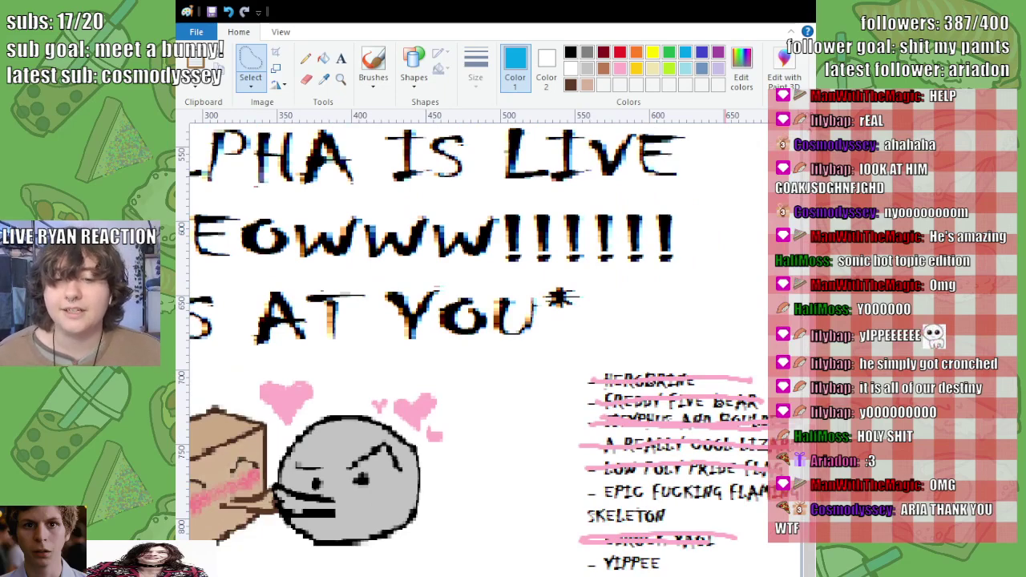
key("ctrl+Page_Up")
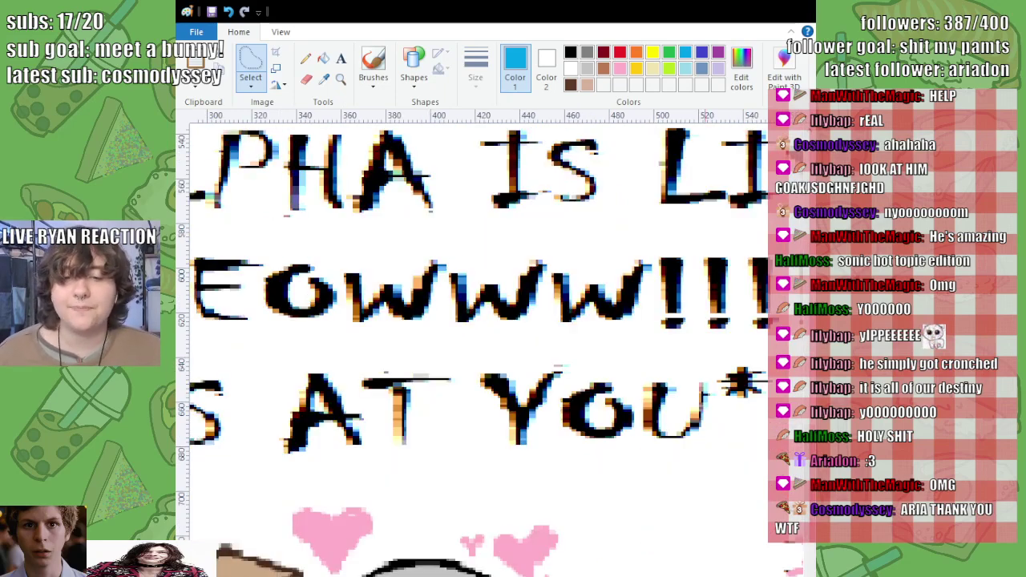
scroll(479, 336, "right", 3)
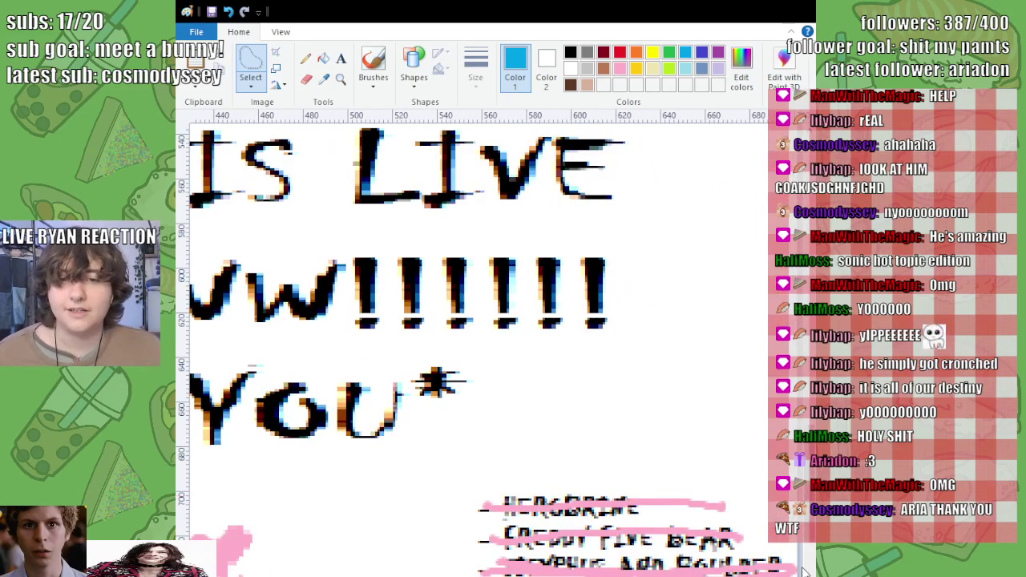
scroll(479, 336, "down", 3)
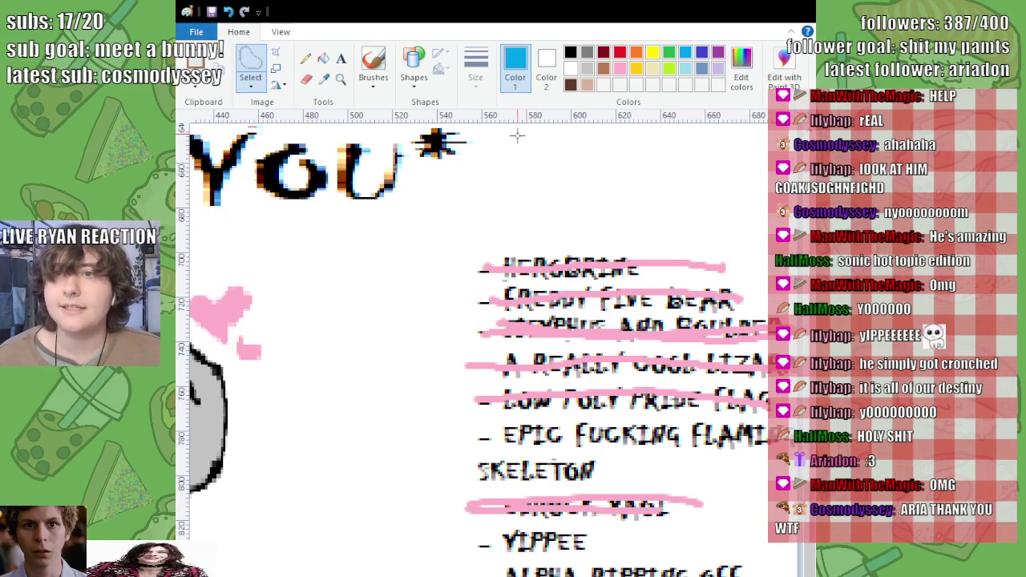
left_click(372, 63)
left_click(619, 69)
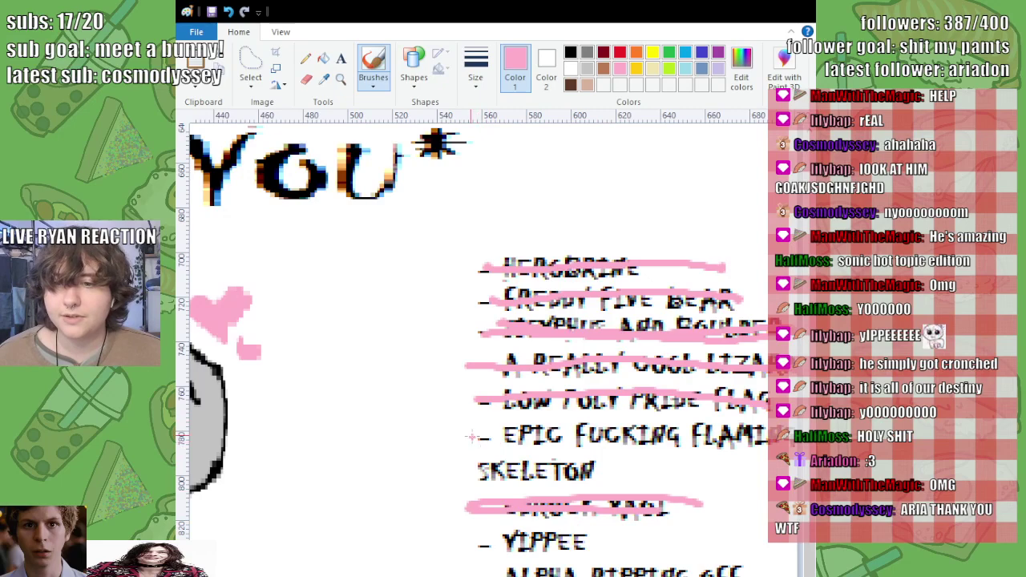
left_click_drag(471, 438, 773, 438)
left_click_drag(473, 476, 614, 479)
scroll(481, 345, "left", 2)
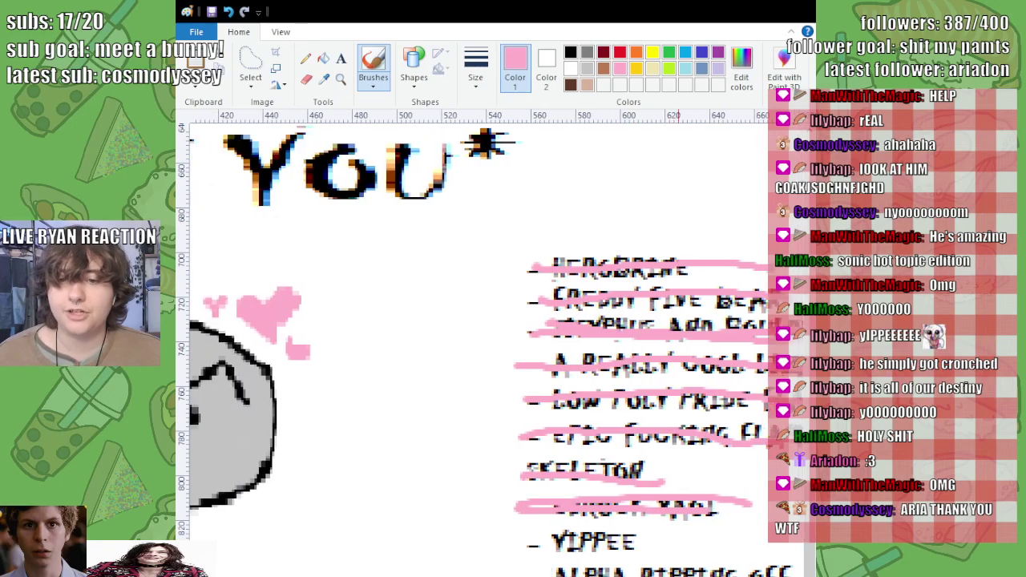
scroll(481, 345, "up", 8)
scroll(667, 505, "up", 3)
scroll(667, 505, "down", 4)
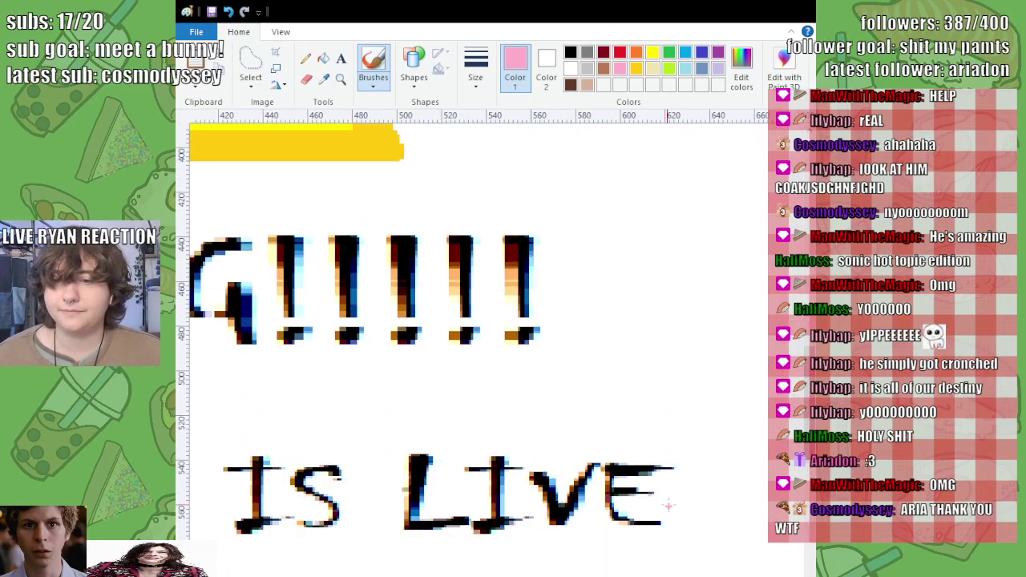
Step: Review the whole sign, comparing the doodles around the triangle with the text and to-do list below, and inspect the skull figure up close
scroll(481, 336, "down", 6)
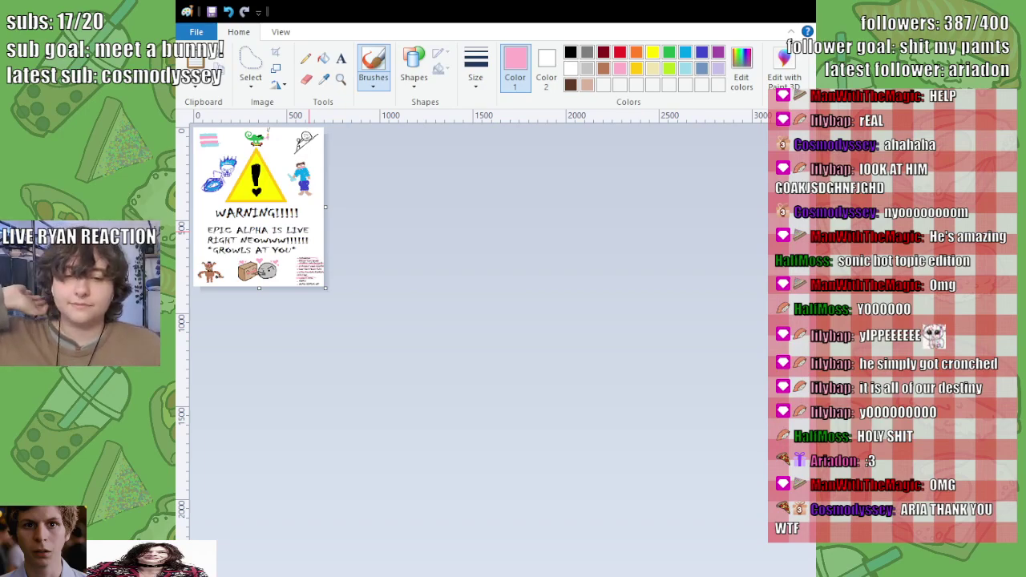
scroll(481, 337, "up", 4)
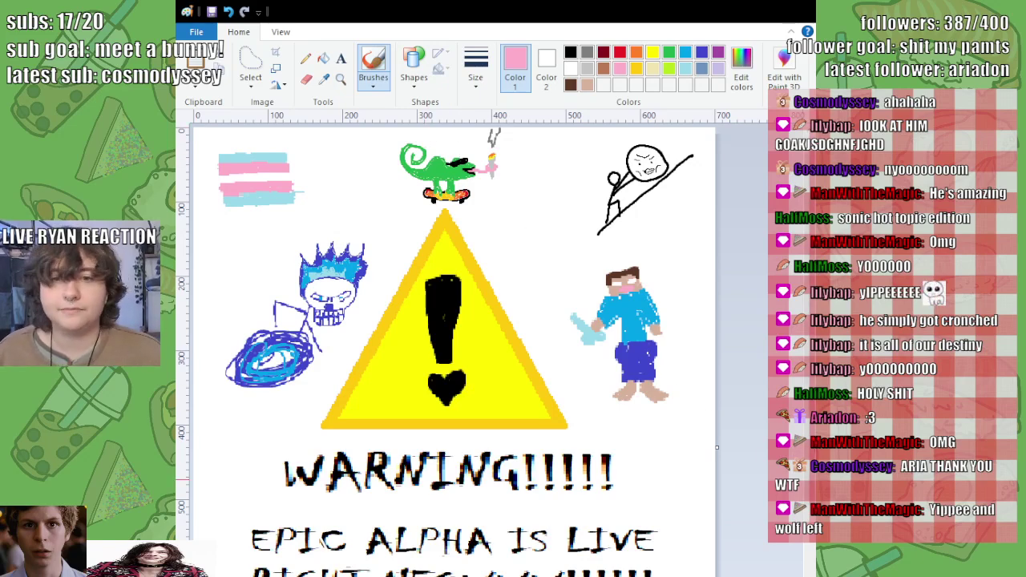
scroll(481, 337, "down", 4)
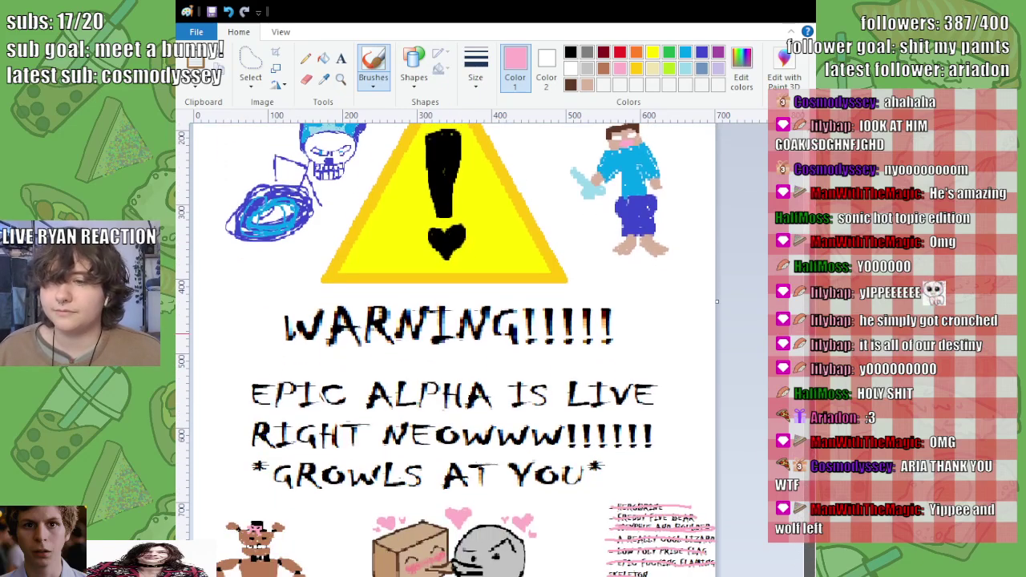
scroll(449, 345, "up", 4)
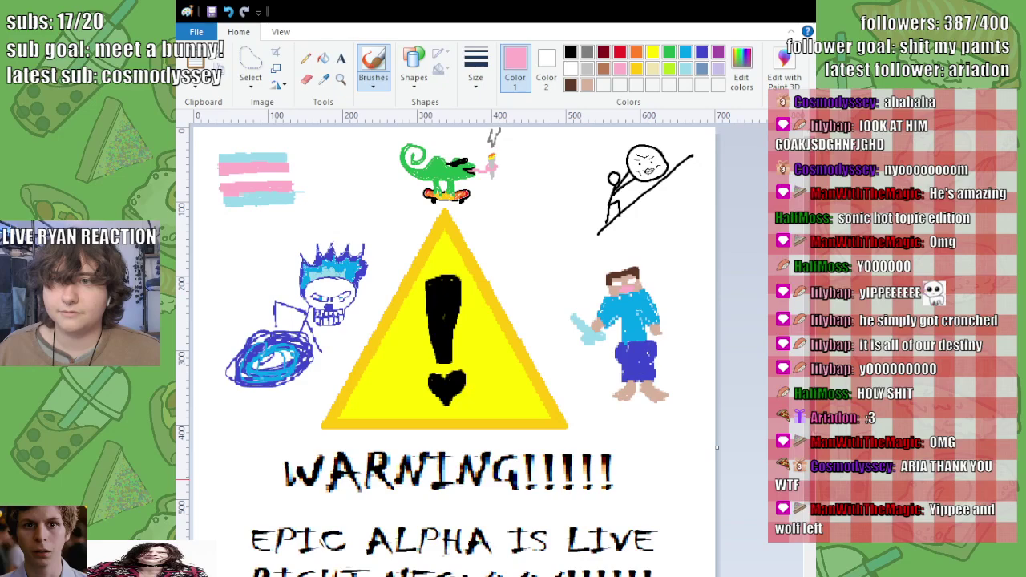
scroll(449, 344, "down", 4)
scroll(448, 345, "up", 4)
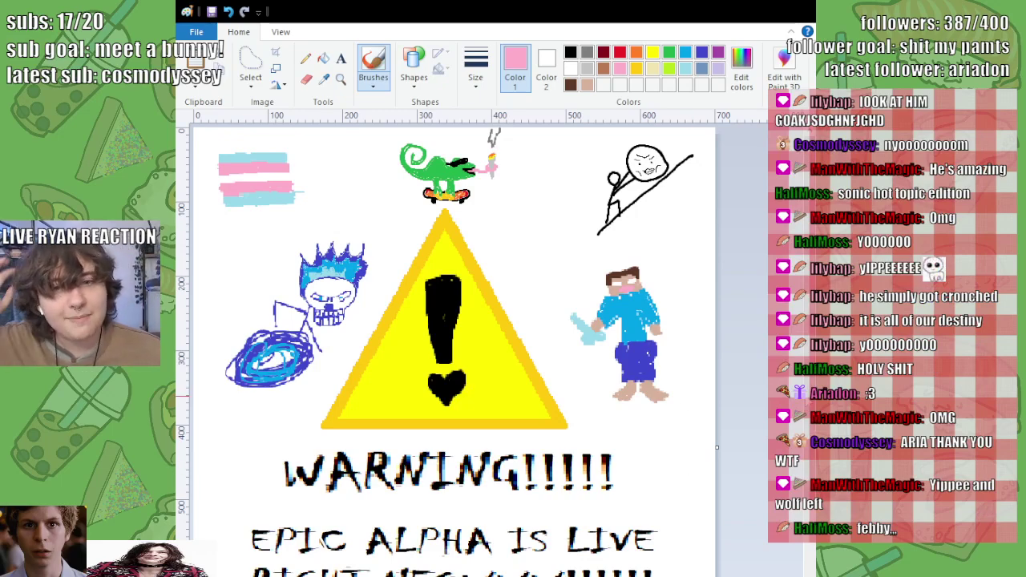
scroll(453, 321, "down", 3)
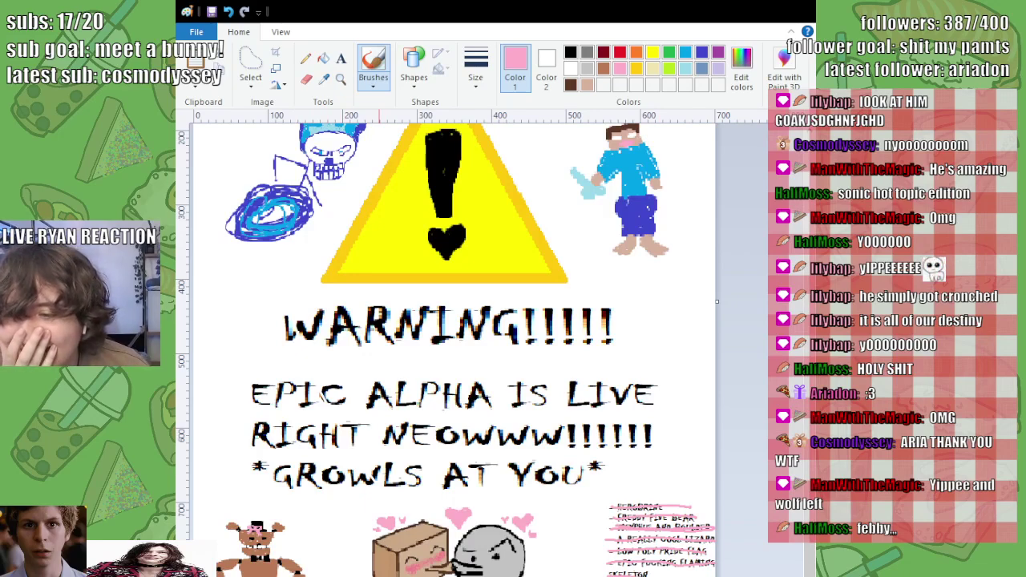
scroll(449, 321, "up", 2, "ctrl")
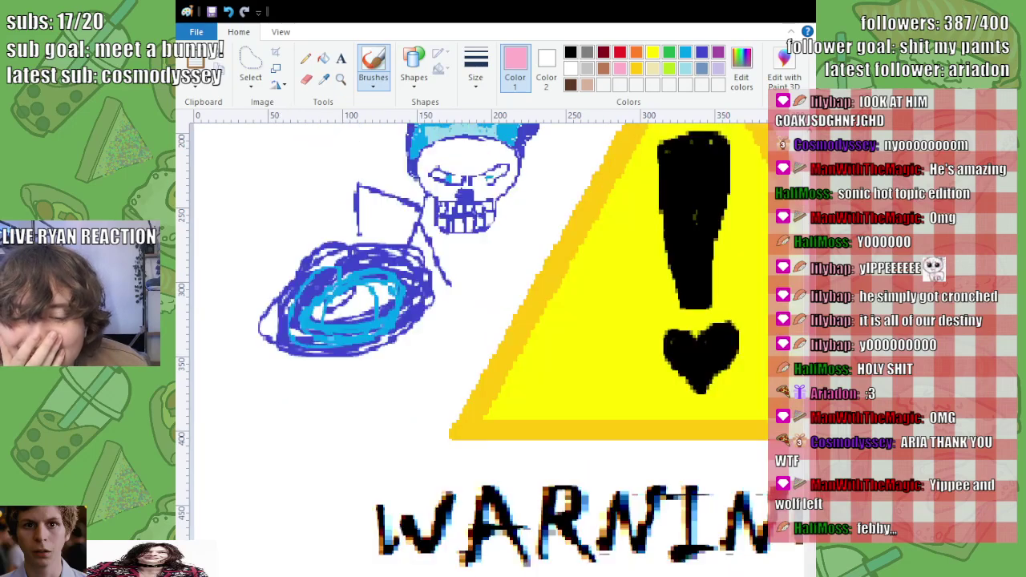